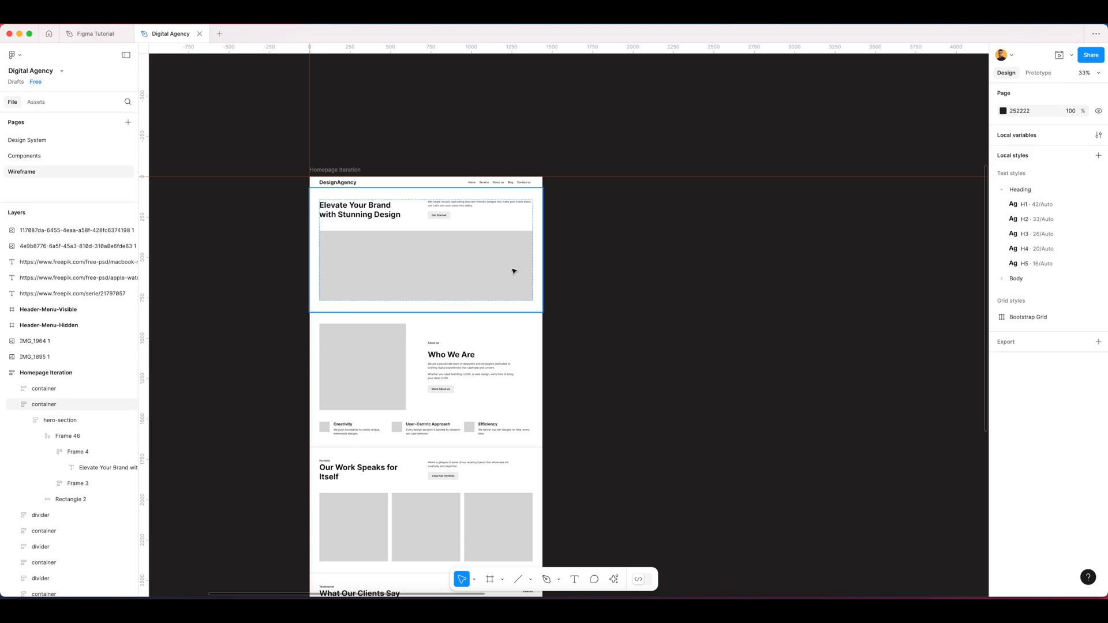
- Try a vertical padding of 32 on the homepage header container and settle on a slightly smaller value instead
scroll(517, 270, left, 3)
scroll(616, 275, down, 5)
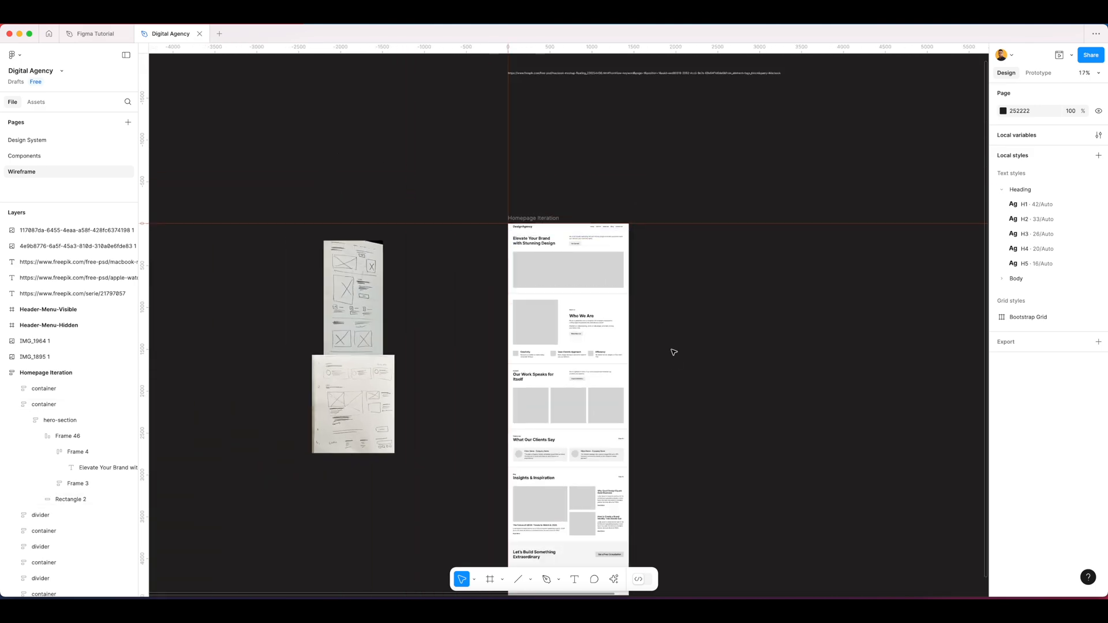
click(515, 161)
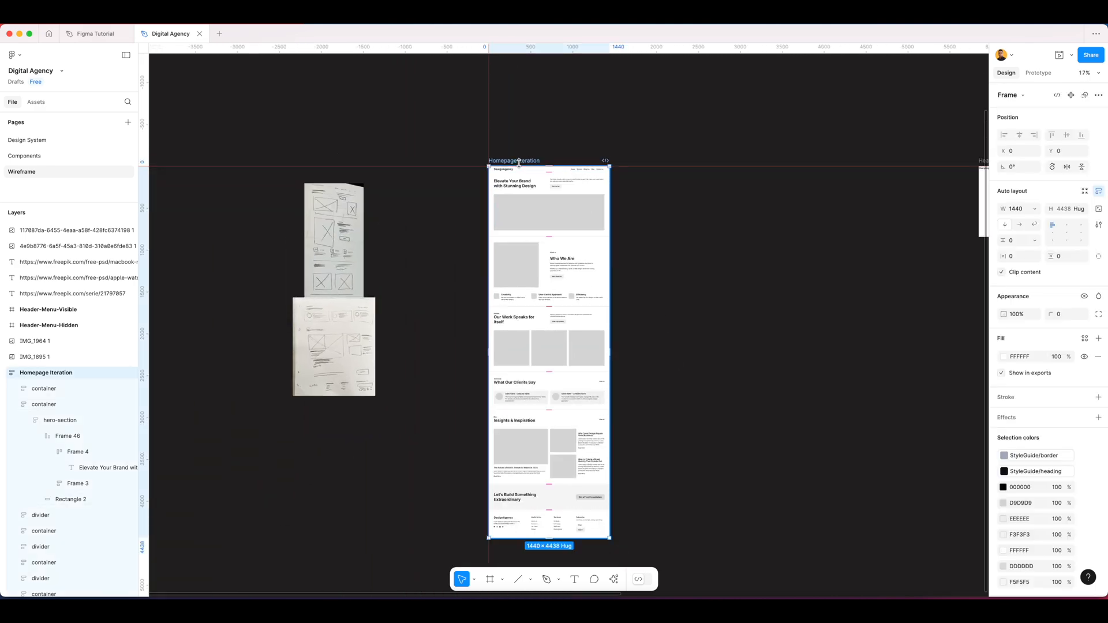
scroll(520, 166, up, 10)
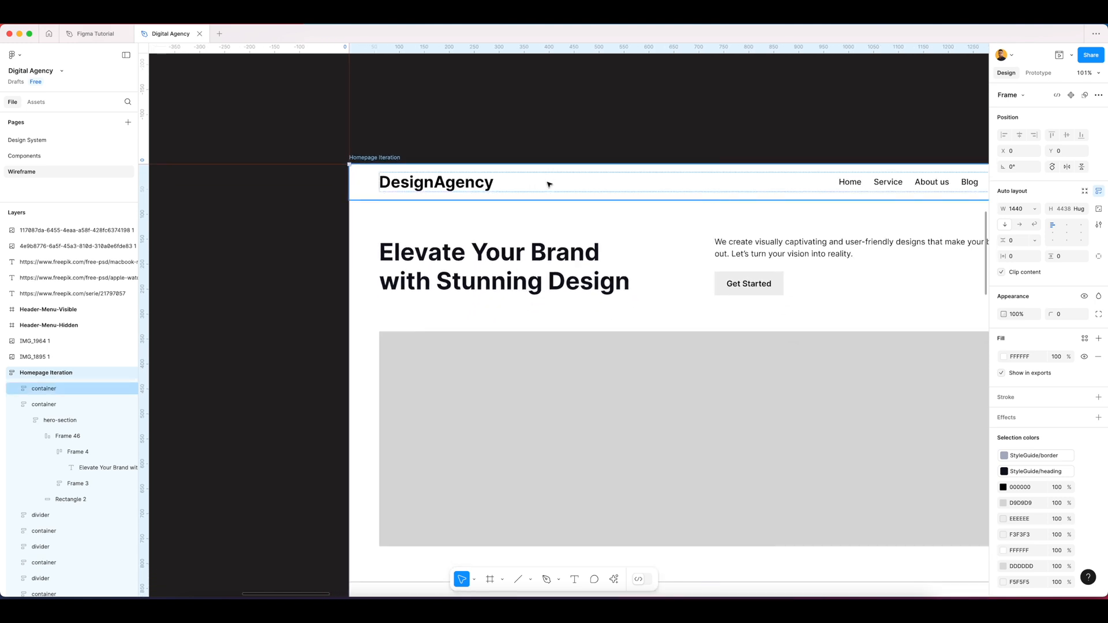
click(547, 184)
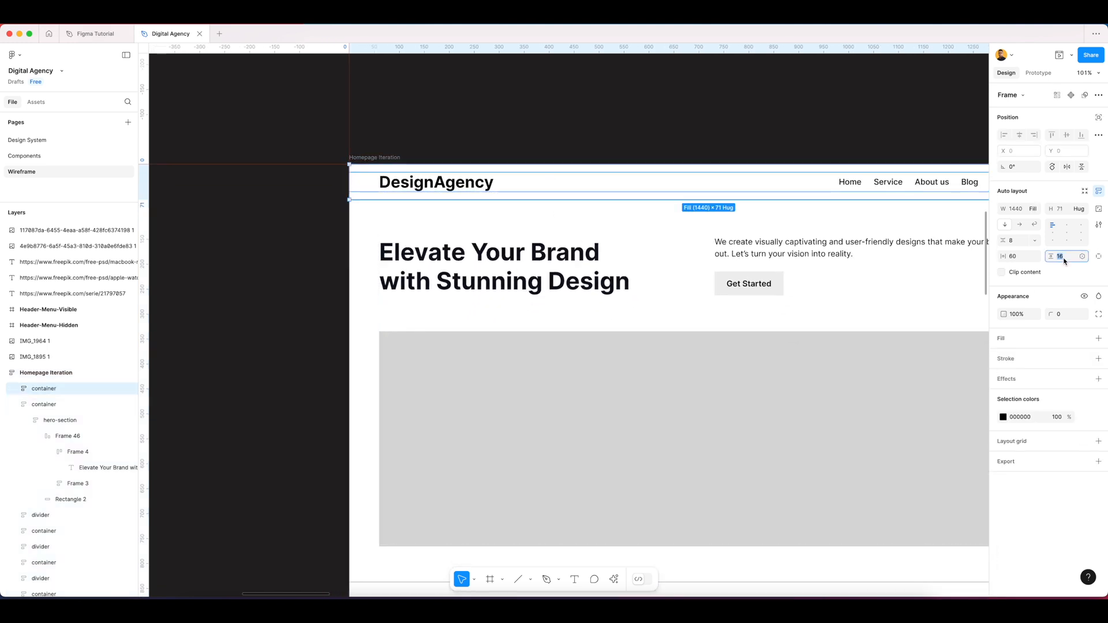
text(32)
key(Return)
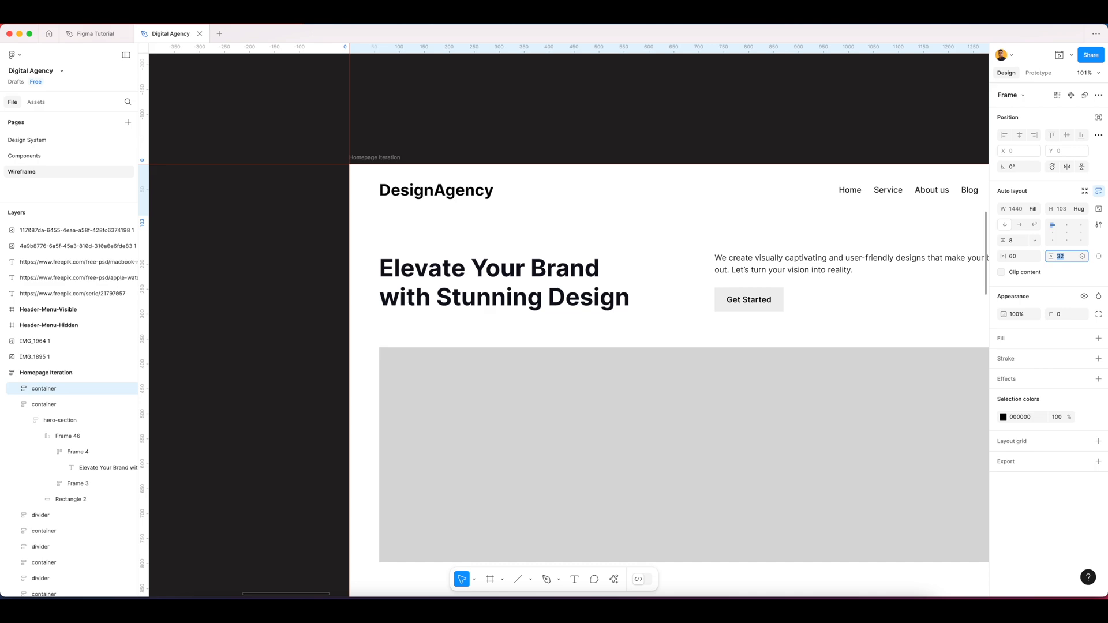
key(Return)
click(564, 127)
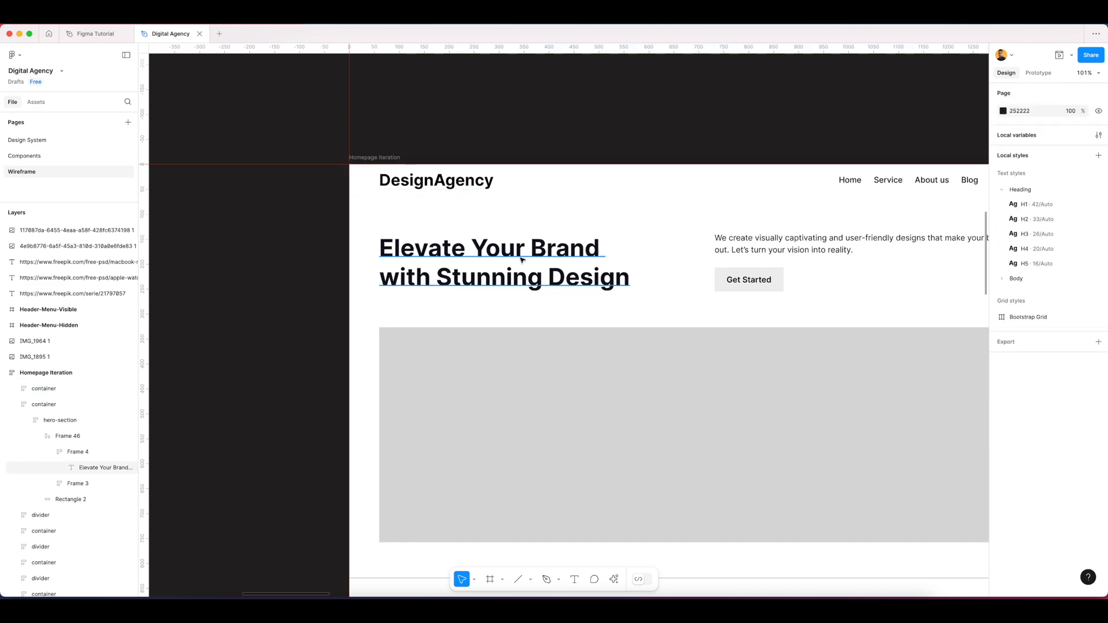
- Look over the homepage wireframe sections and the Freepik reference links placed above the frame
scroll(521, 253, down, 10)
scroll(521, 254, down, 1)
scroll(629, 416, down, 5)
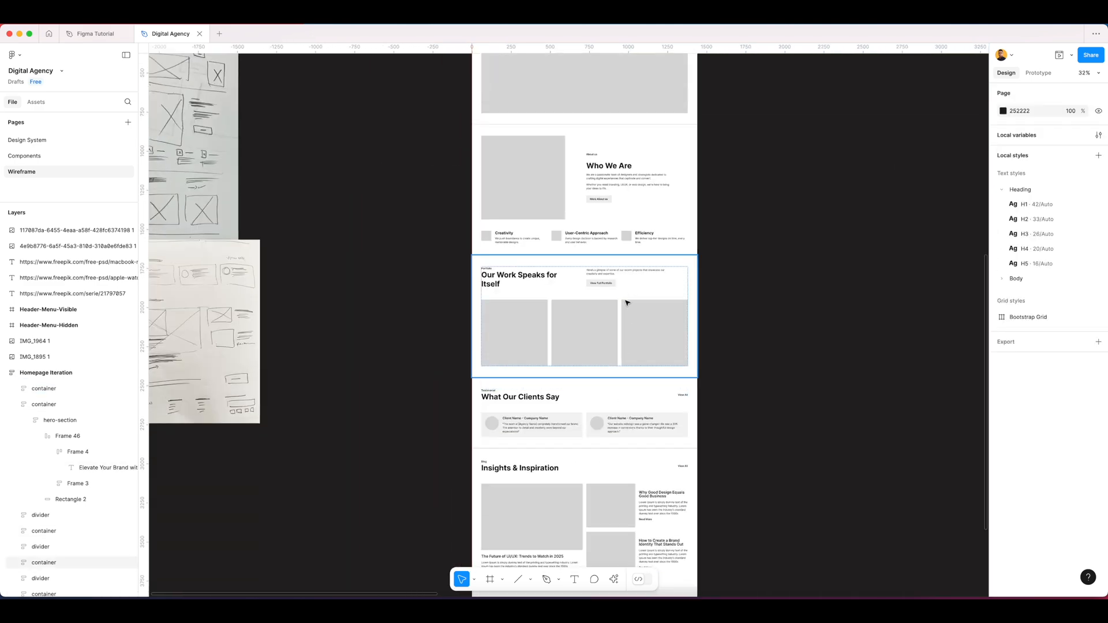
scroll(638, 231, up, 3)
scroll(638, 202, up, 2)
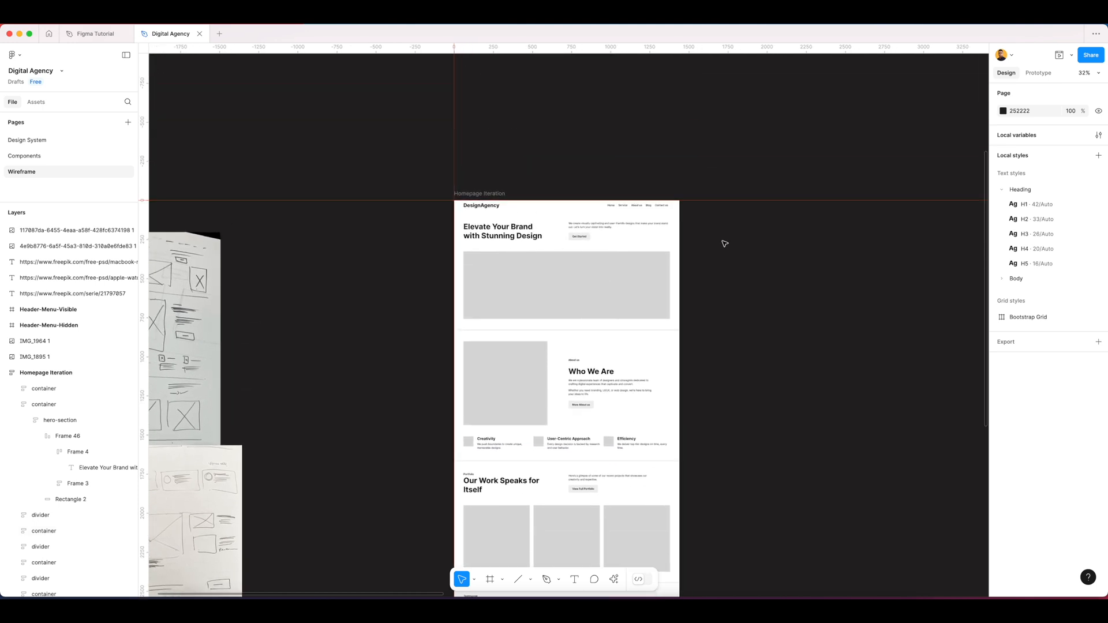
scroll(695, 240, up, 3)
click(484, 277)
key(Escape)
scroll(483, 278, up, 4)
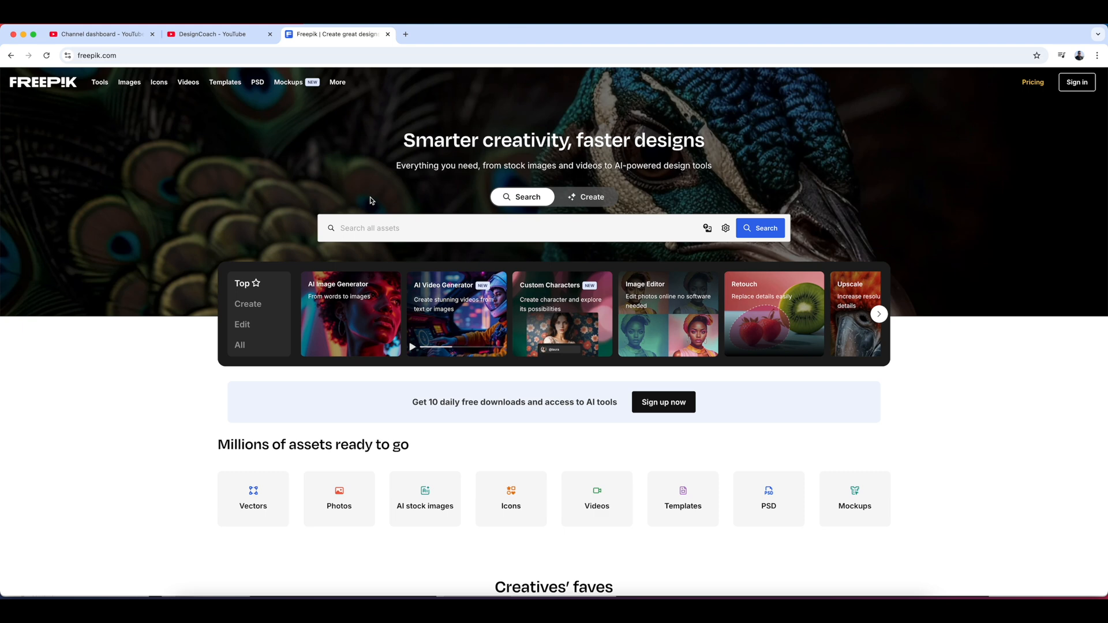
- Copy the first Freepik link from the Figma canvas and open freepik.com/serie/21797057 in a new Chrome tab
click(711, 595)
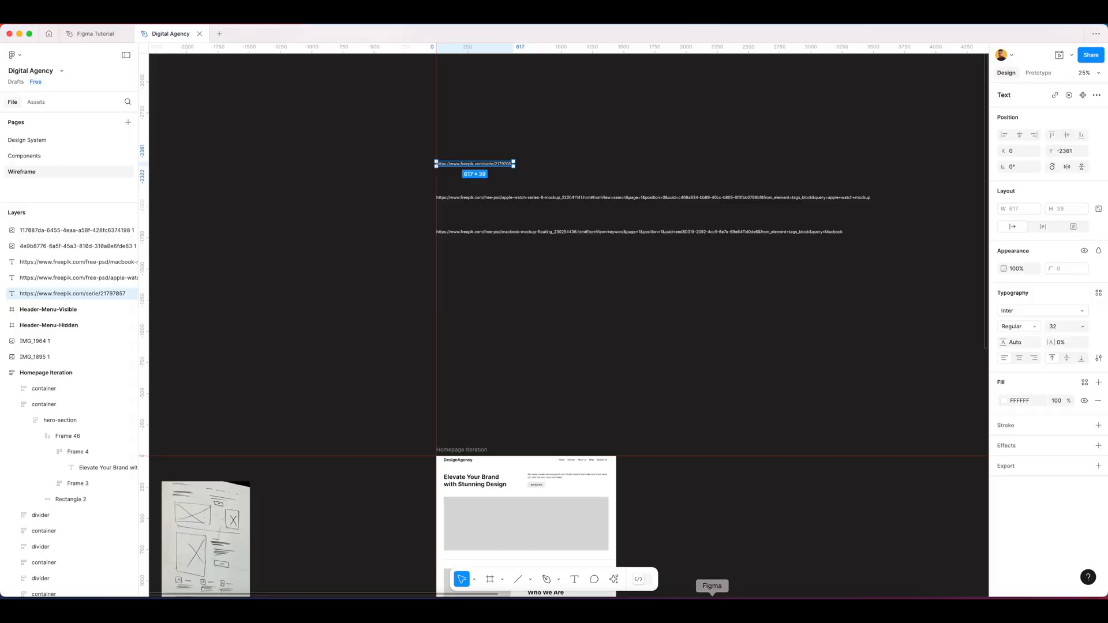
click(646, 324)
scroll(475, 156, up, 5)
click(494, 187)
double_click(494, 186)
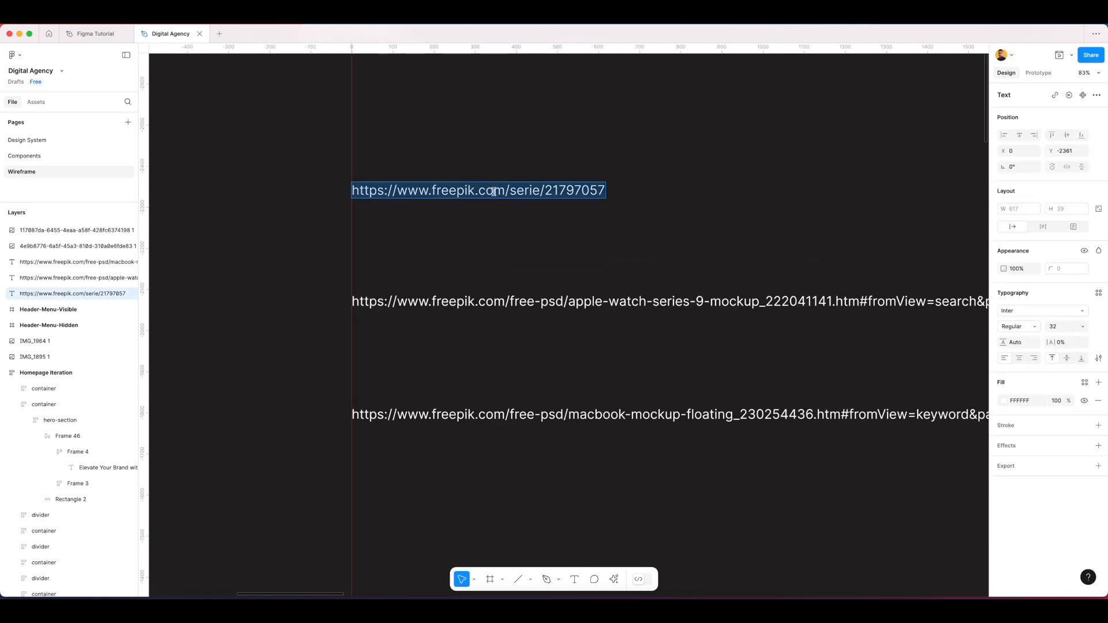
click(739, 595)
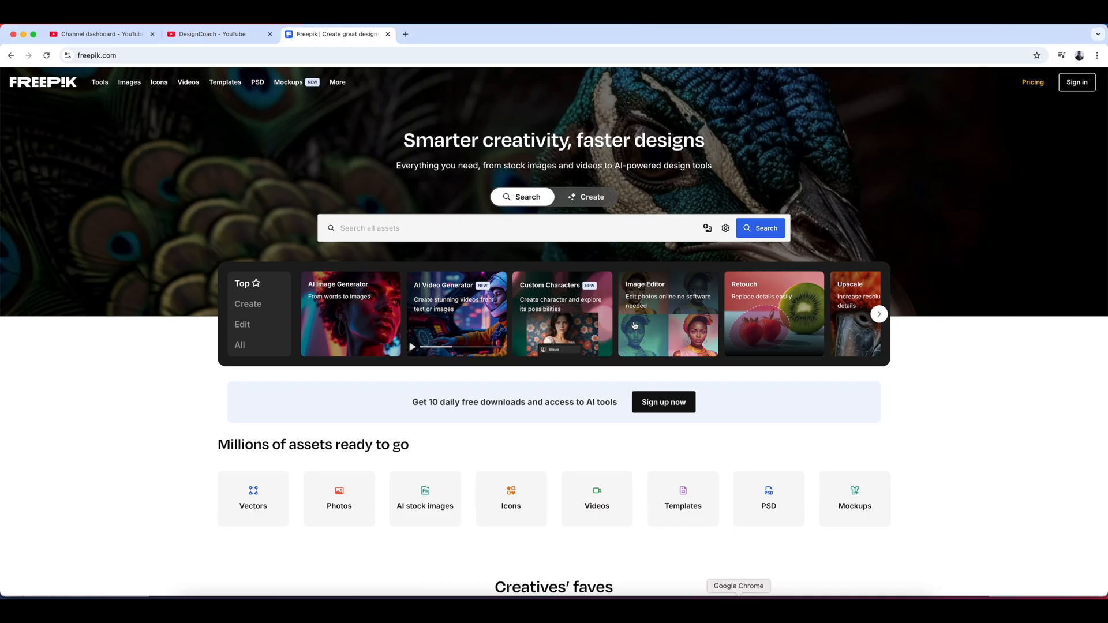
click(406, 34)
text(freepik.com/serie/21797057)
key(Return)
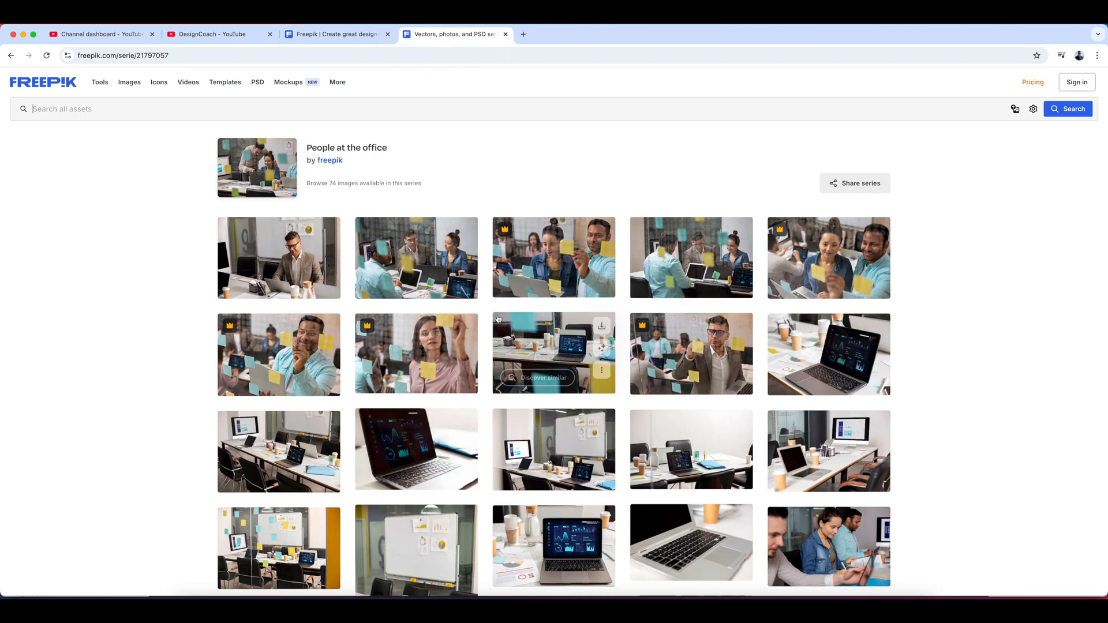
- Download the office series photo of the smiling woman in a denim jacket and show the file in the Downloads folder
scroll(495, 248, down, 5)
scroll(492, 230, down, 2)
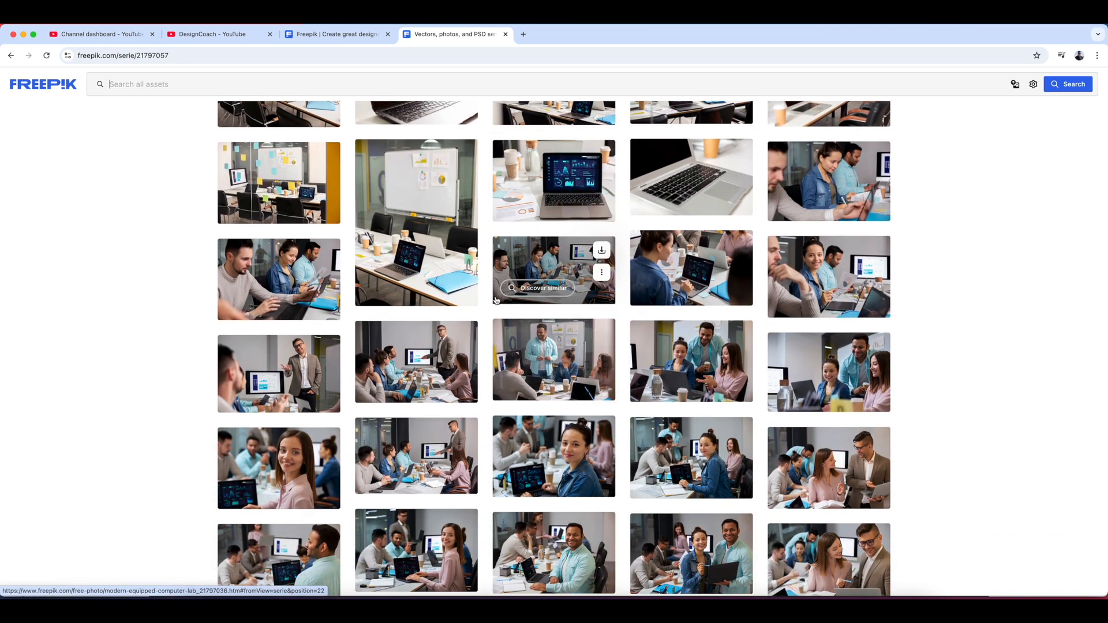
scroll(491, 300, down, 1)
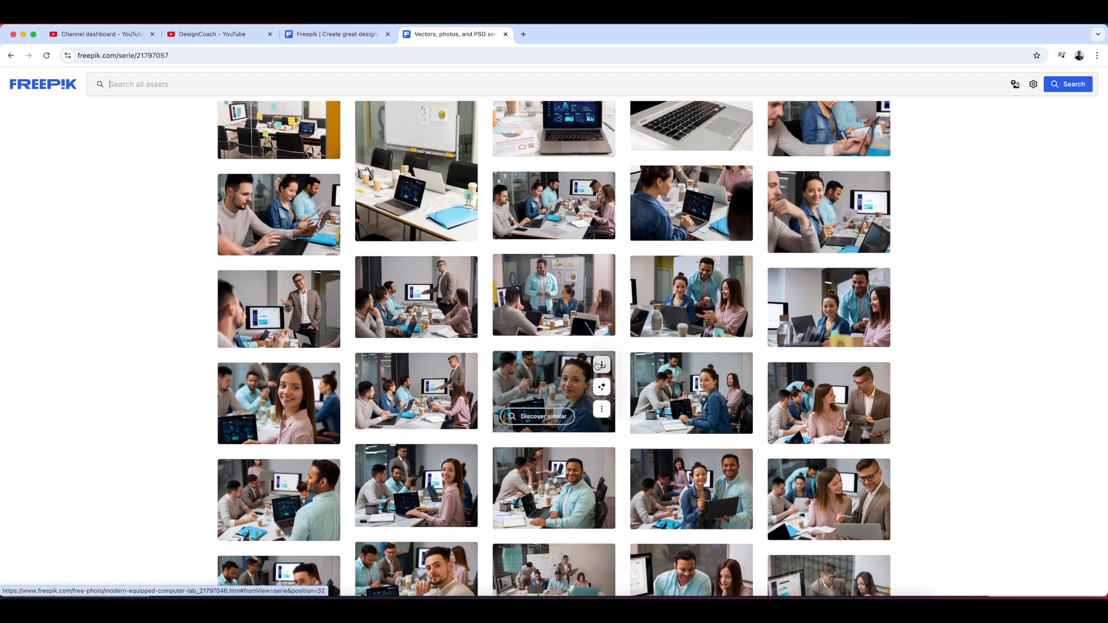
click(602, 364)
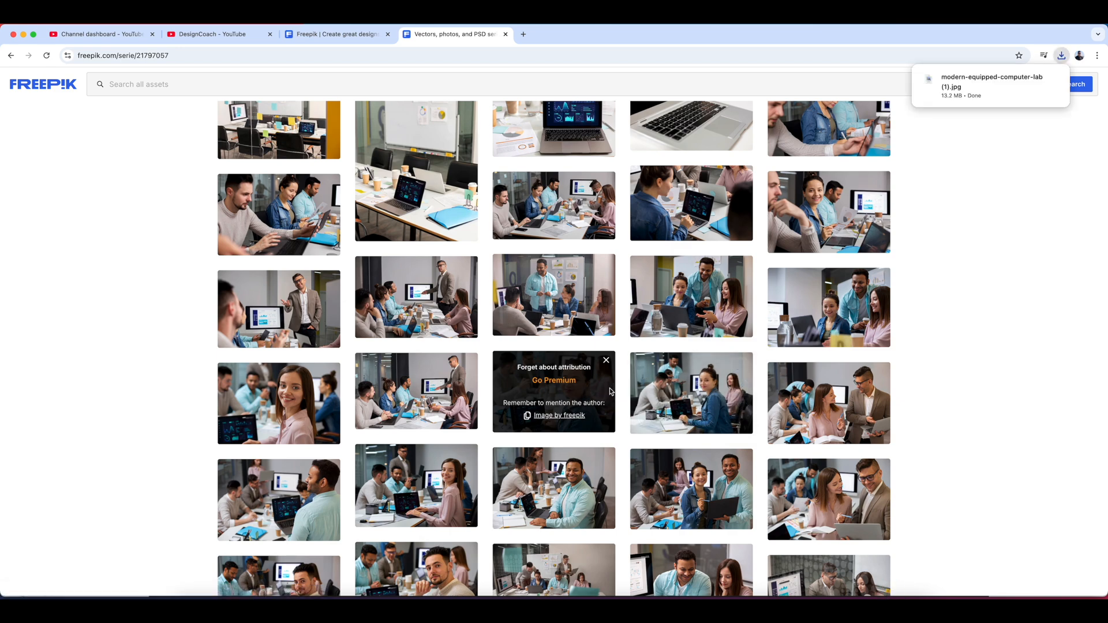
click(1036, 79)
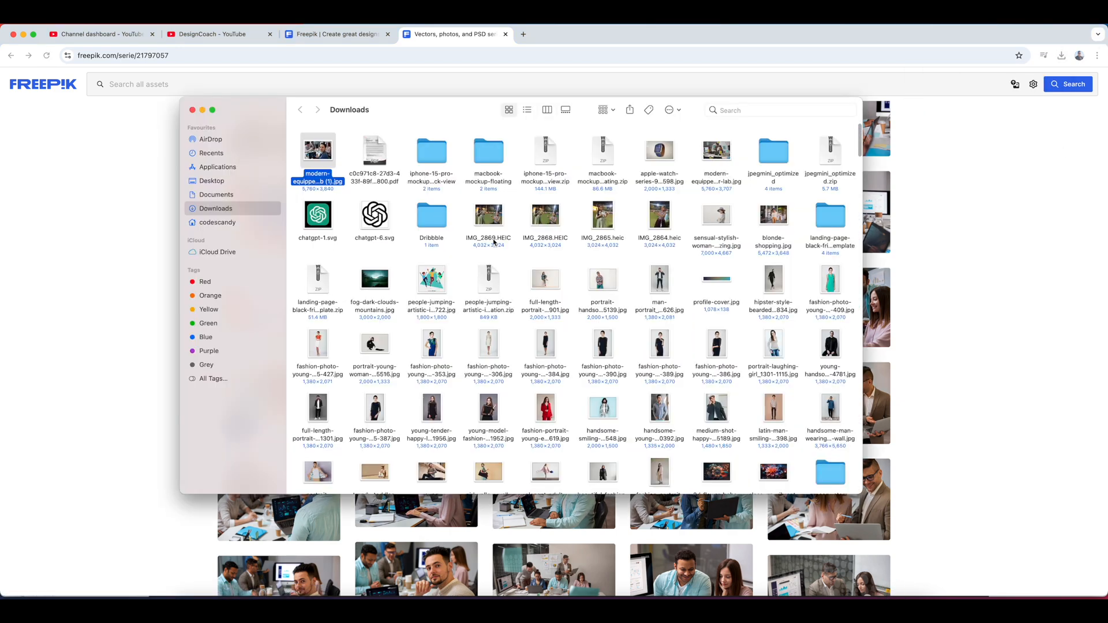
- Switch back to Figma and replace the large grey hero rectangle on the homepage with the downloaded office photo
click(712, 612)
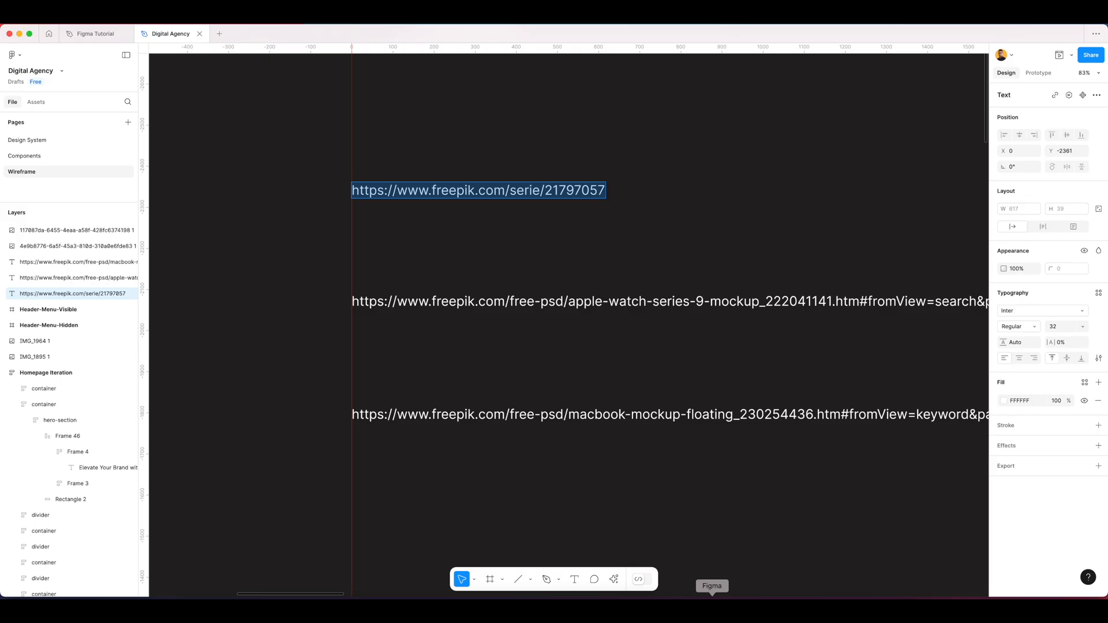
scroll(578, 246, down, 10)
scroll(678, 408, down, 3)
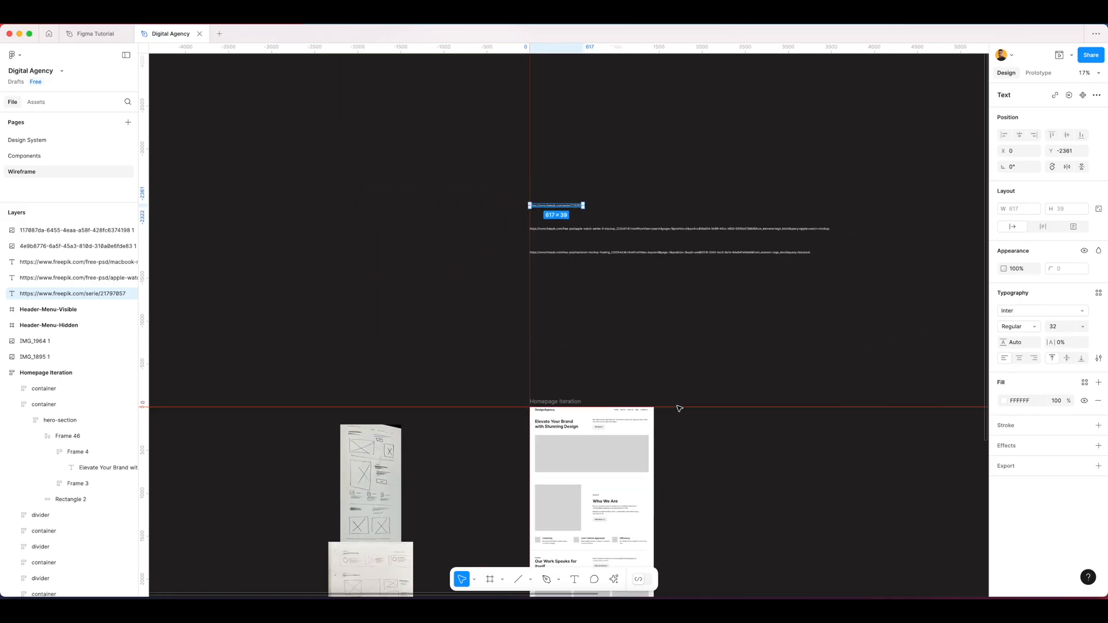
click(725, 390)
scroll(627, 373, up, 6)
click(594, 341)
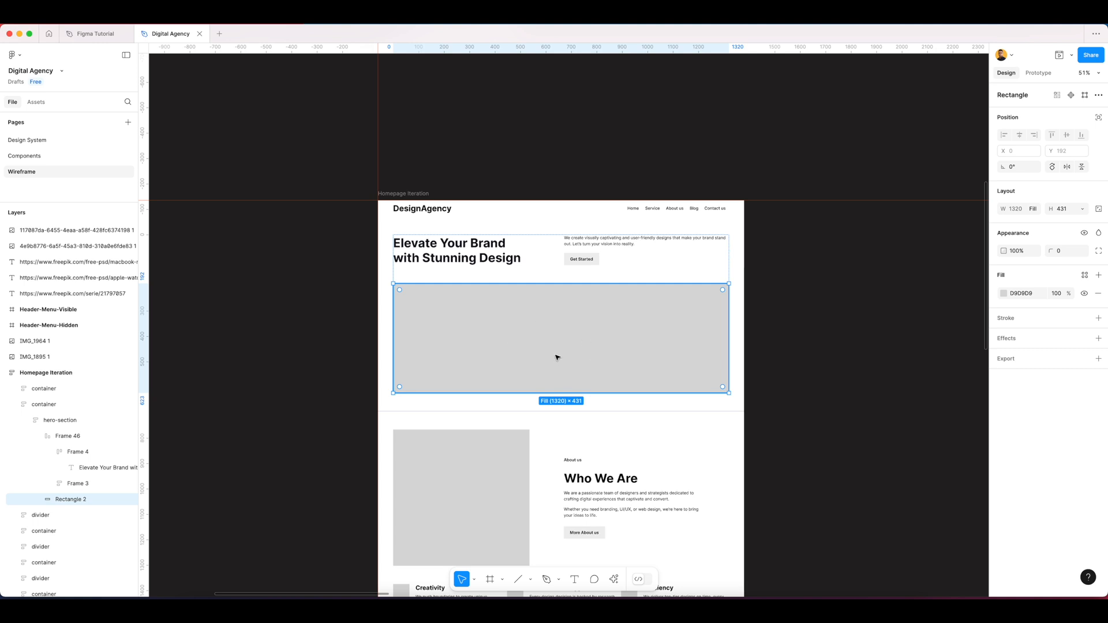
key(shift+2)
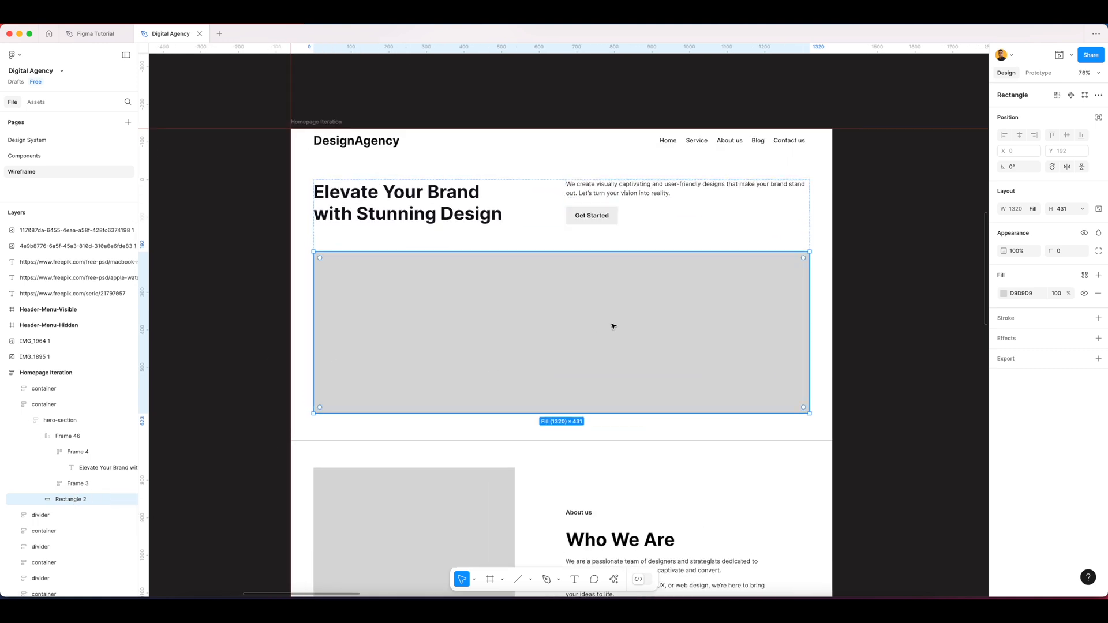
key(super+v)
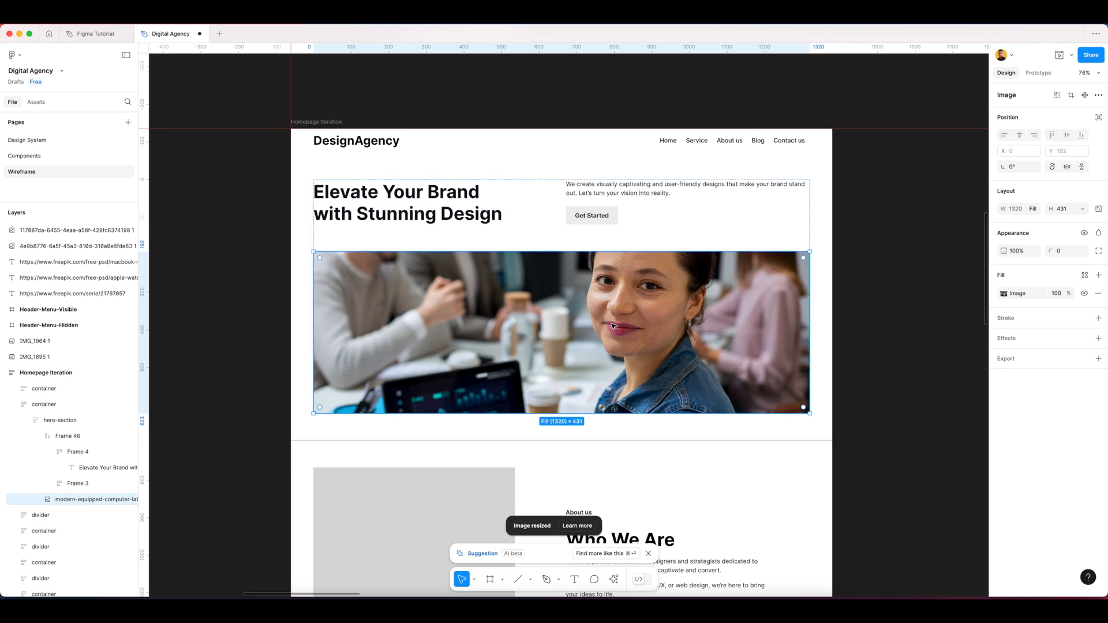
- Examine how the hero photo sits within the whole homepage layout
scroll(618, 326, right, 1)
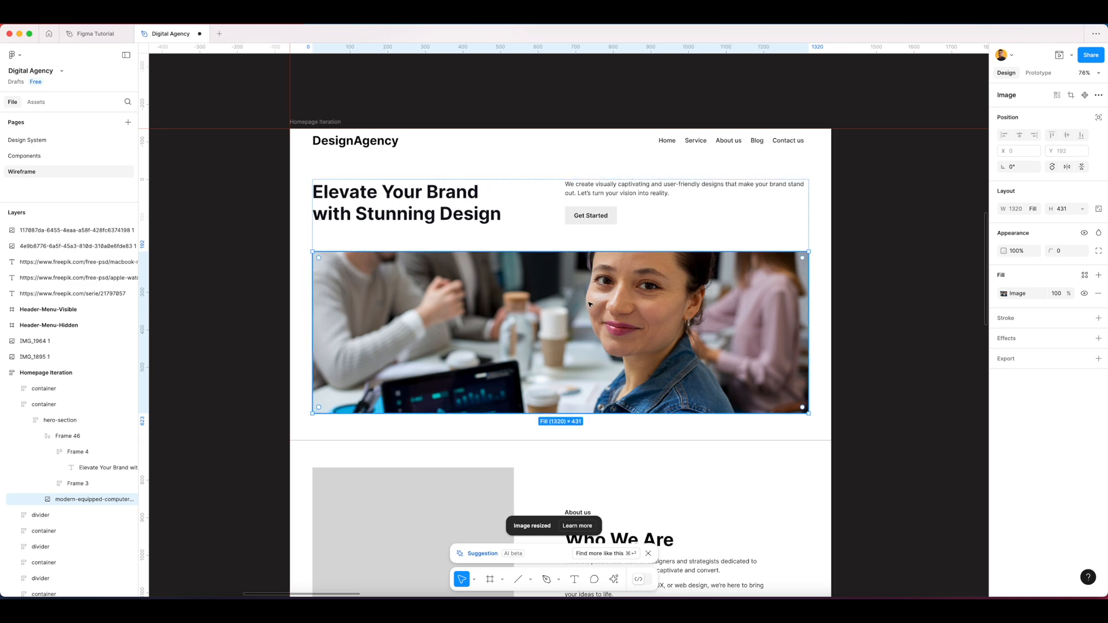
scroll(589, 304, down, 5)
scroll(807, 312, down, 5)
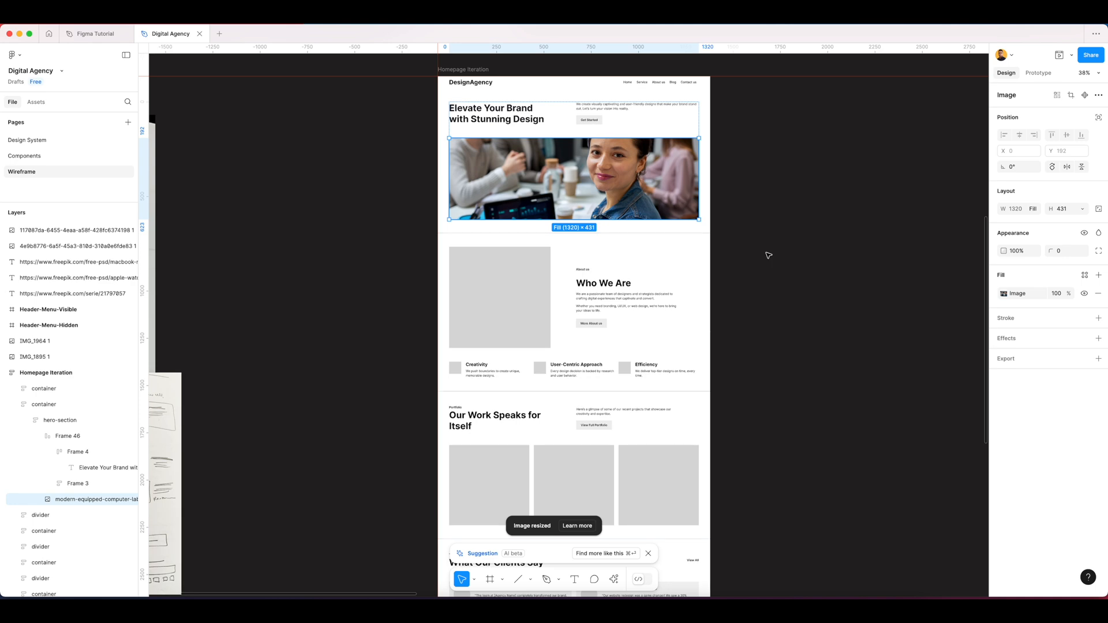
scroll(740, 270, down, 3)
scroll(739, 248, down, 1)
scroll(734, 184, right, 2)
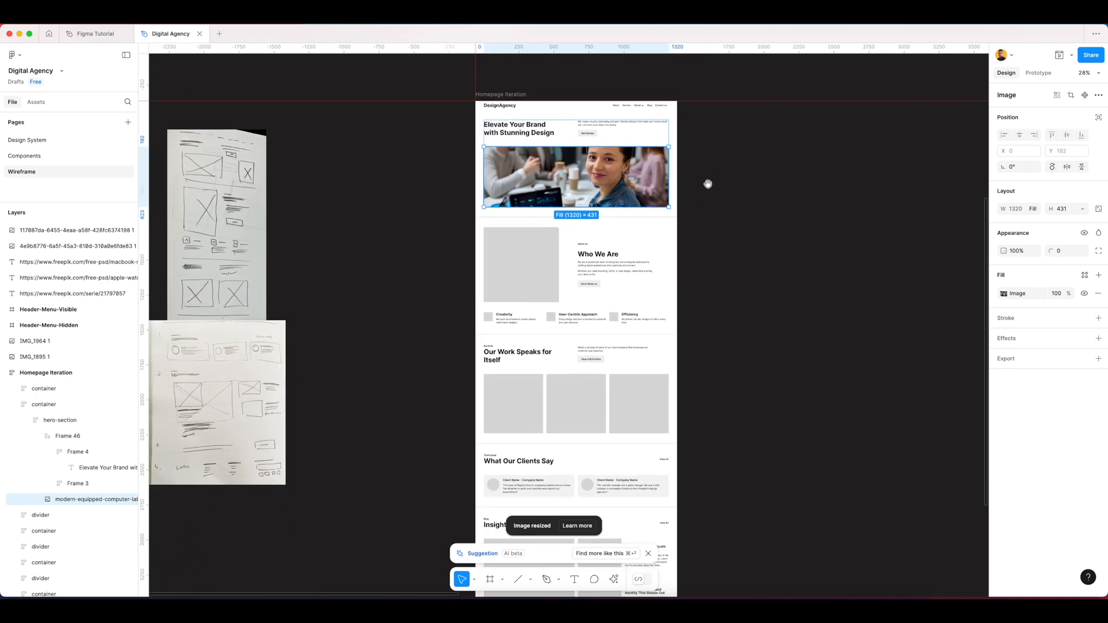
scroll(706, 185, up, 2)
scroll(603, 229, up, 5)
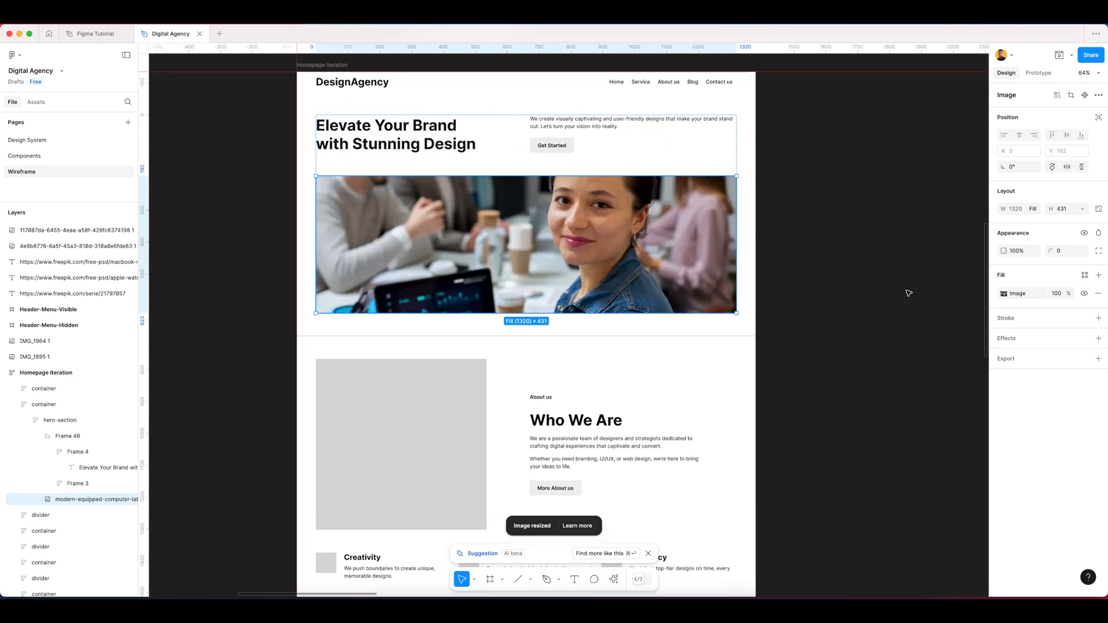
- Switch the hero photo's fill to Crop, extend its height to about 566 and reposition the picture inside the crop area
click(1004, 294)
click(897, 337)
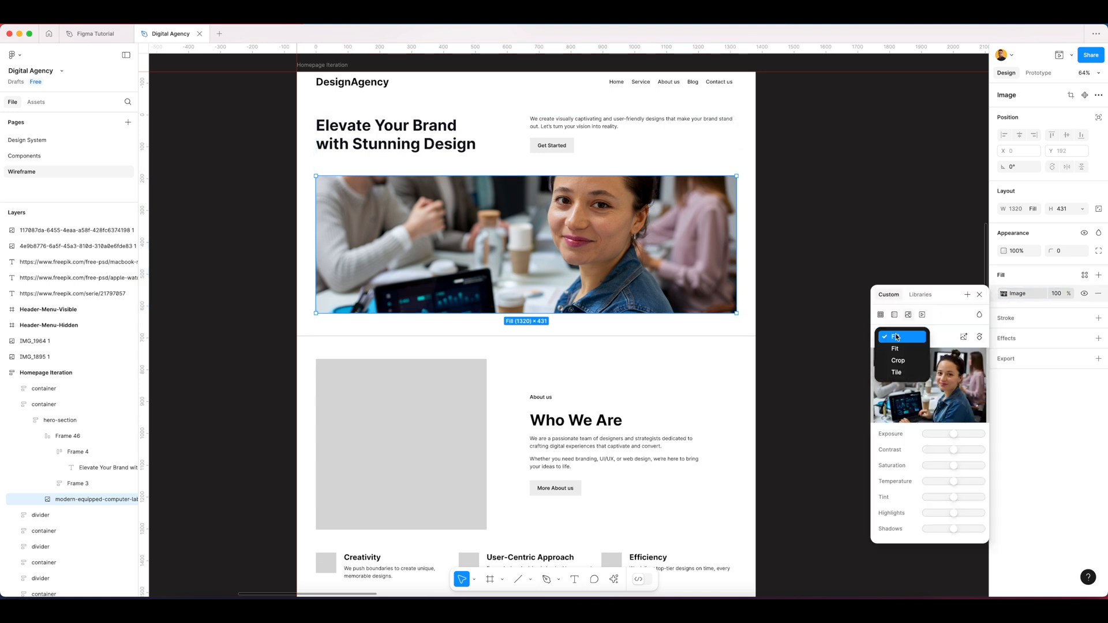
click(899, 365)
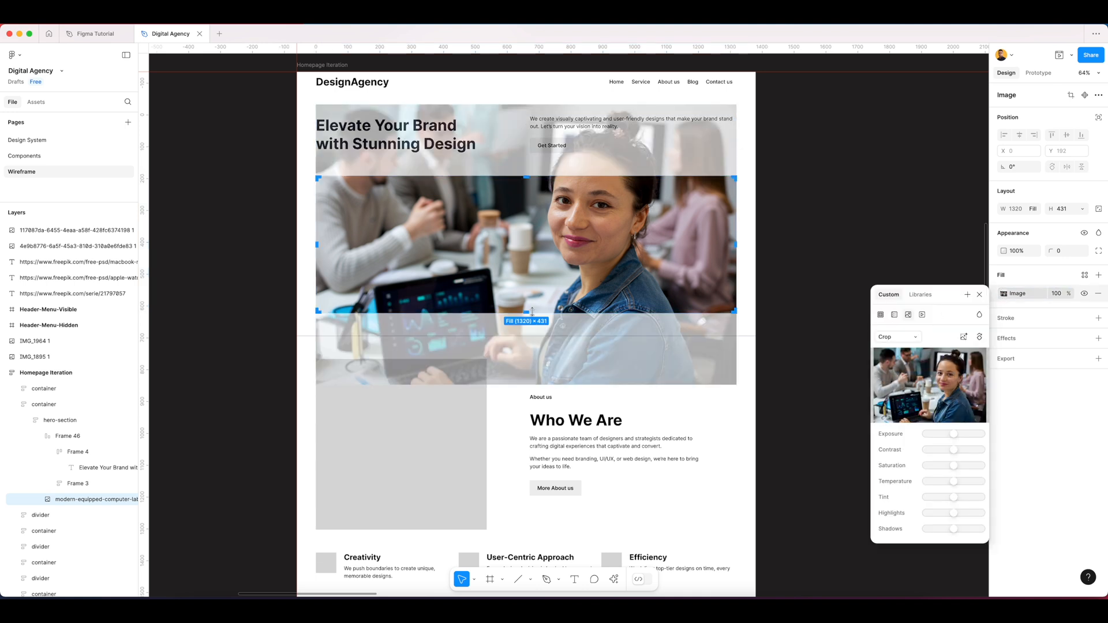
drag(528, 315, 528, 356)
drag(648, 268, 646, 280)
click(979, 295)
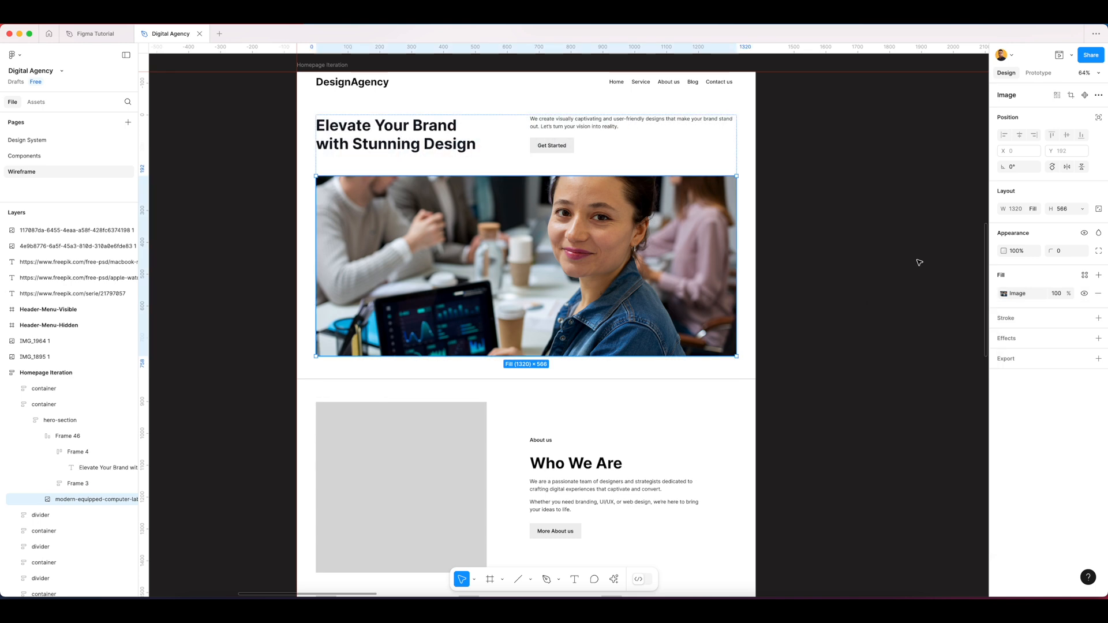
click(918, 262)
- Try to extend the cropped hero photo to a height of about 660, and undo that resize
scroll(891, 260, down, 5)
drag(910, 248, 716, 219)
scroll(718, 221, down, 5)
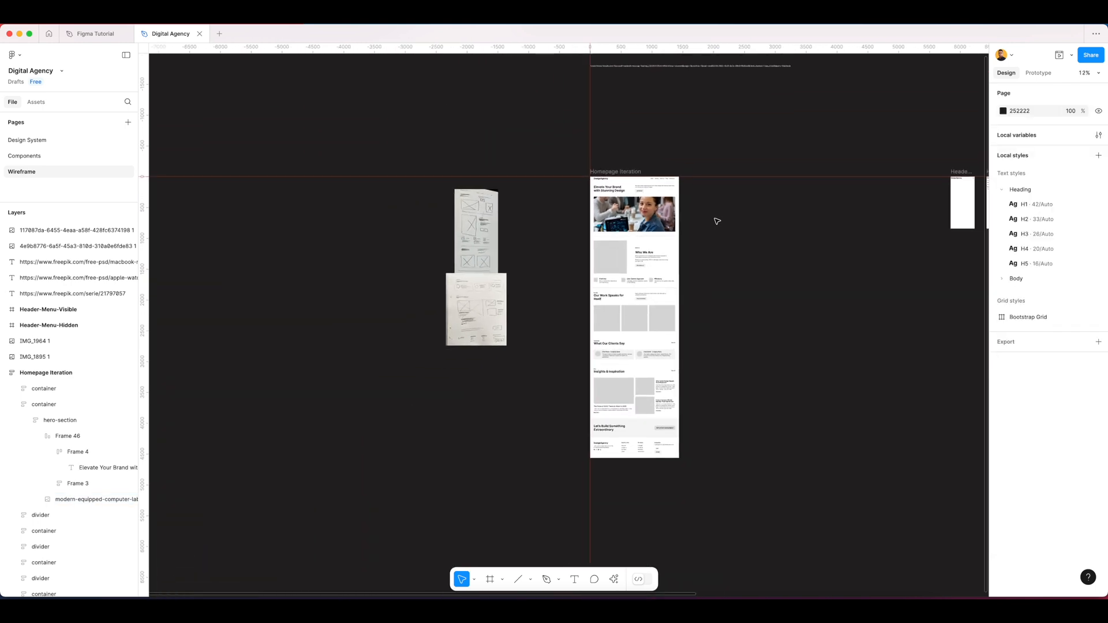
click(646, 221)
click(655, 227)
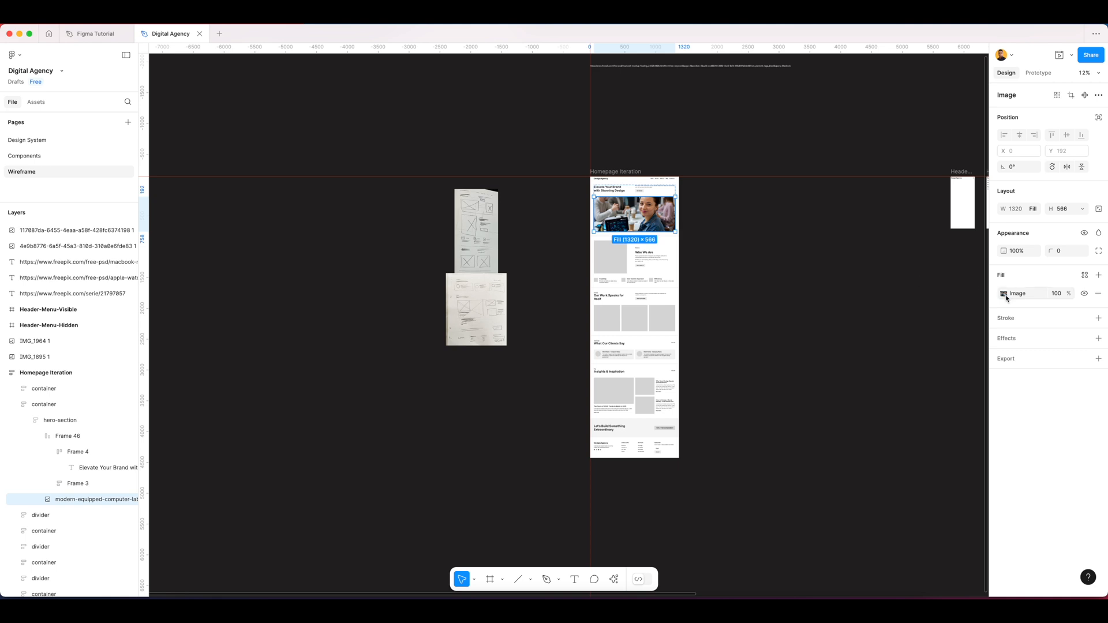
click(1005, 295)
click(910, 340)
click(907, 338)
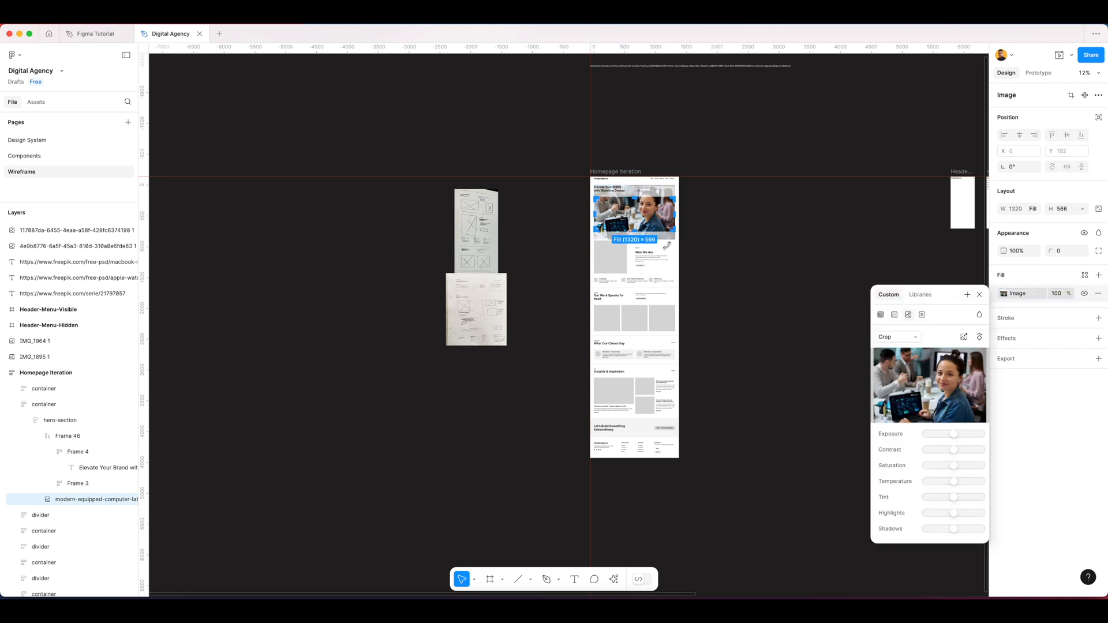
drag(639, 230, 639, 237)
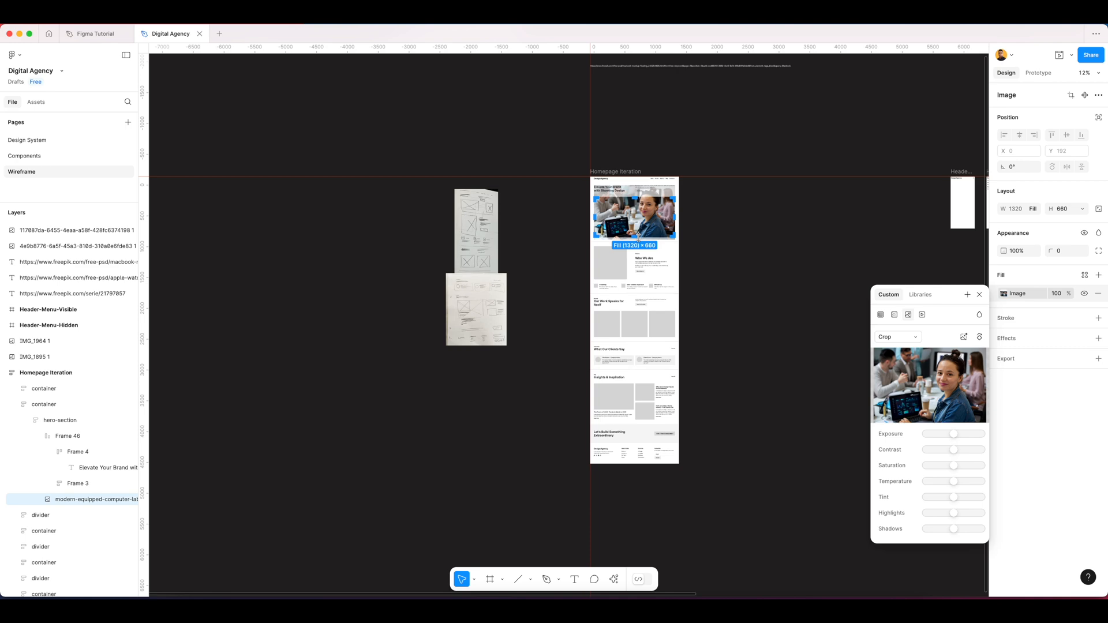
key(super+z)
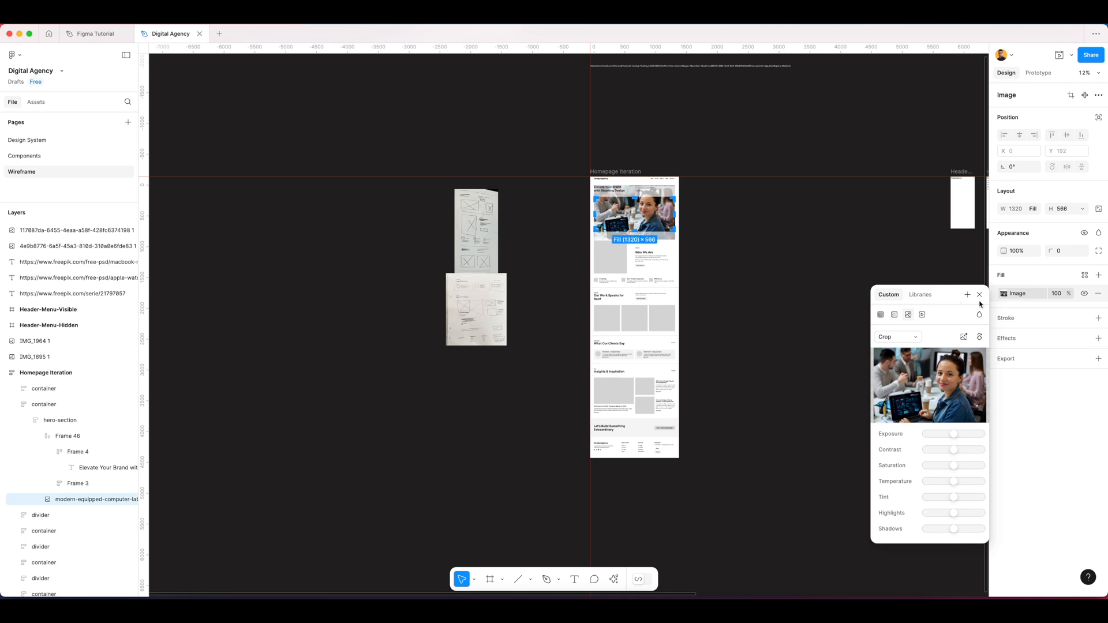
click(979, 294)
click(881, 267)
scroll(636, 205, up, 10)
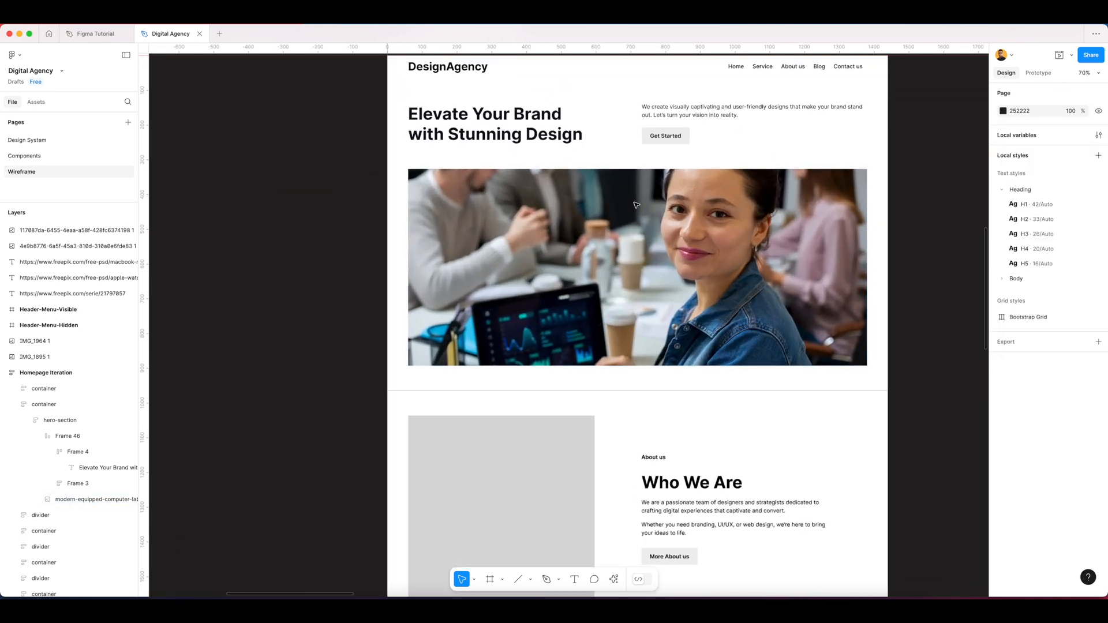
- Switch to Chrome and download the Freepik photo of the smiling woman and man holding a laptop, then show the file in its folder
scroll(889, 230, right, 4)
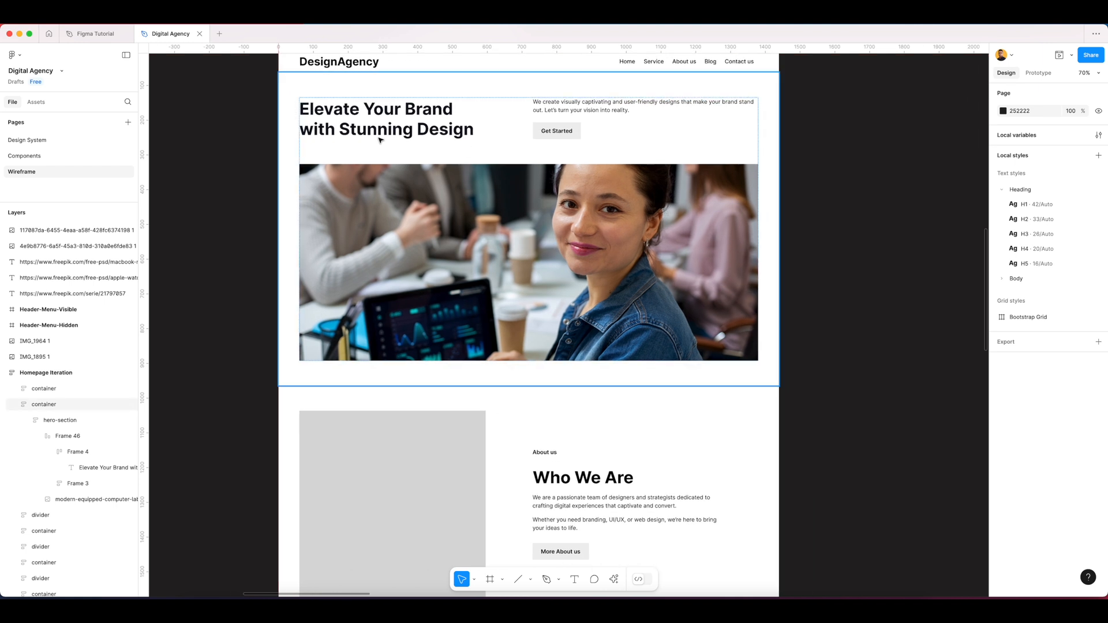
click(739, 611)
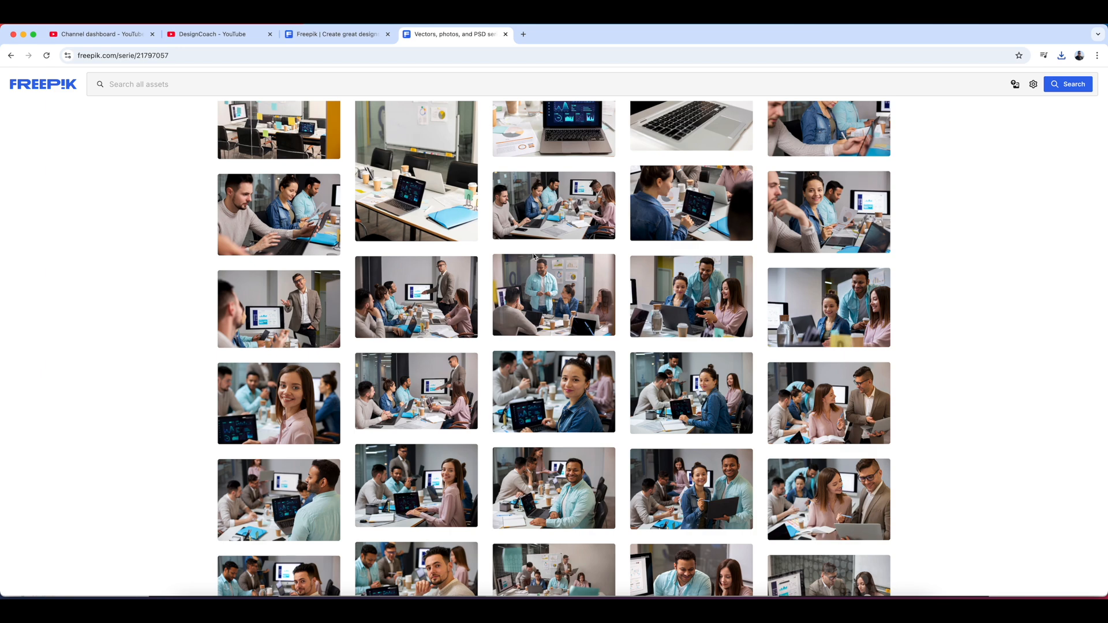
scroll(635, 260, down, 1)
scroll(639, 261, down, 2)
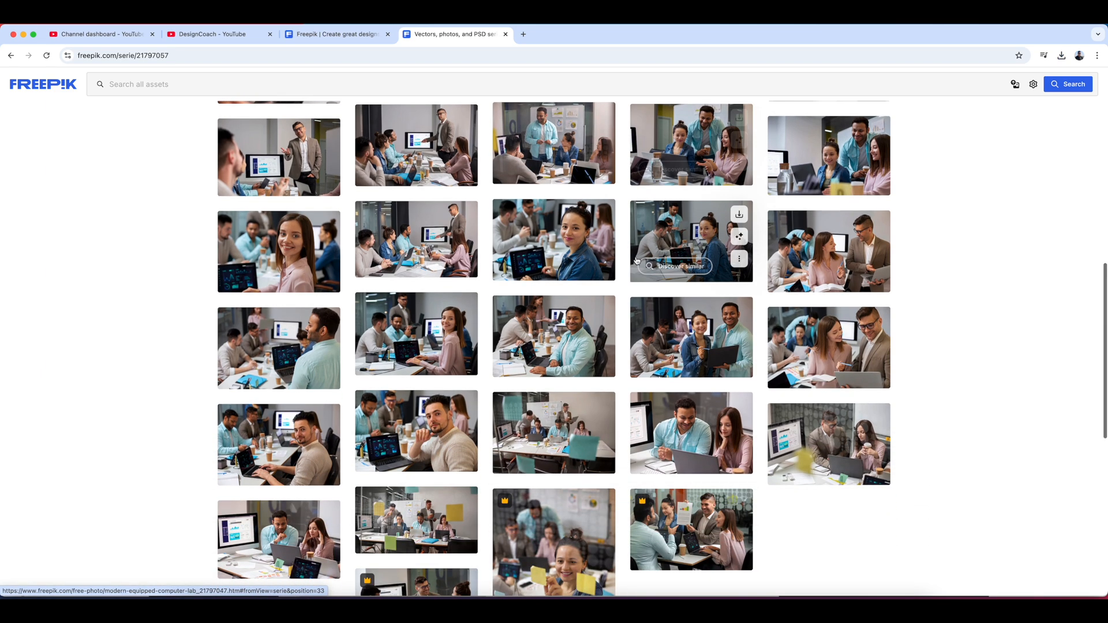
click(669, 332)
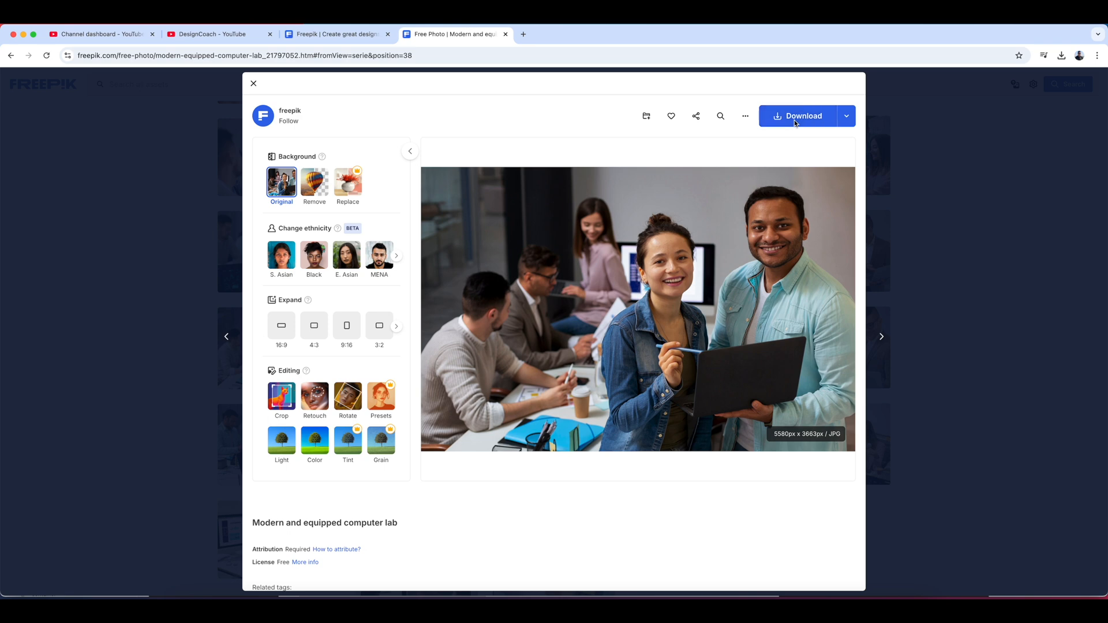
click(796, 118)
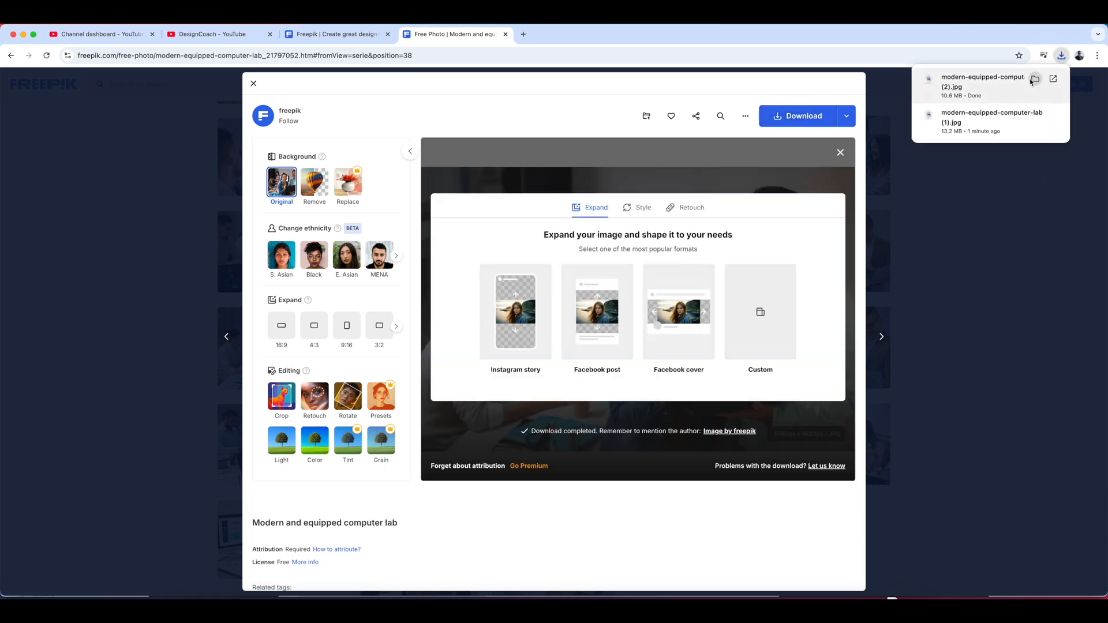
click(1038, 82)
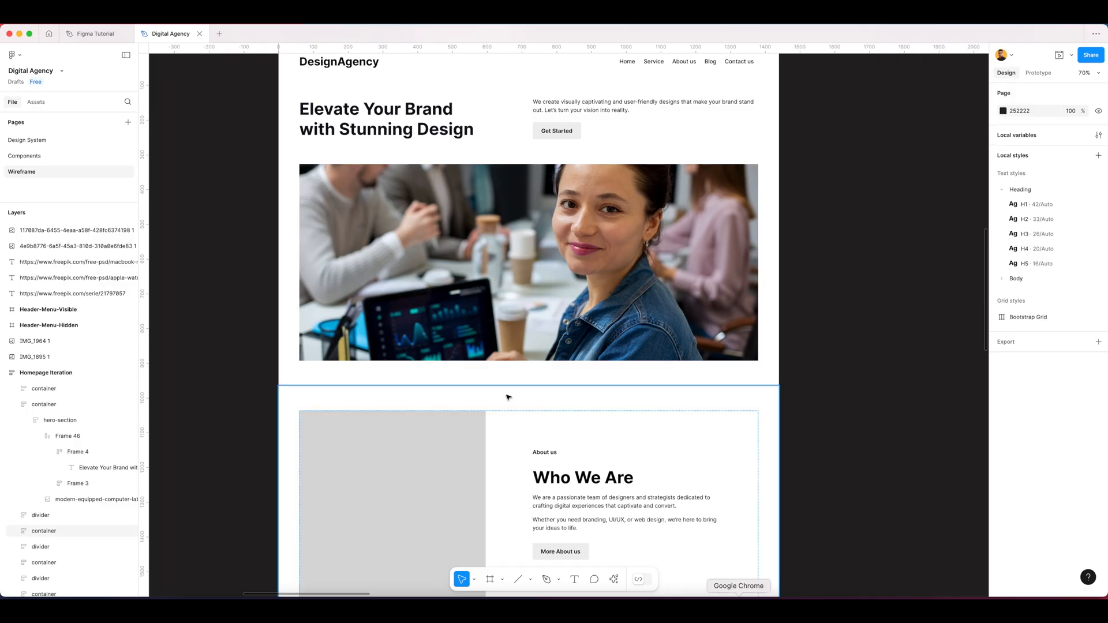
- Back in Figma, replace the large grey square beside "Who We Are" with the downloaded team photo
scroll(703, 379, down, 5)
scroll(703, 379, down, 1)
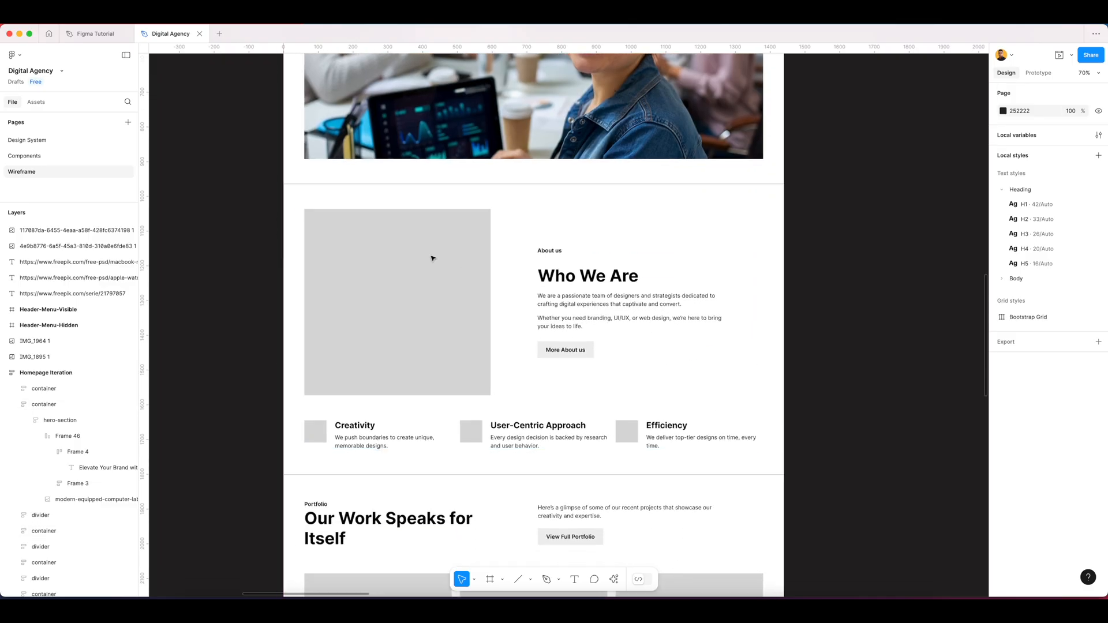
scroll(433, 258, left, 2)
super+click(529, 270)
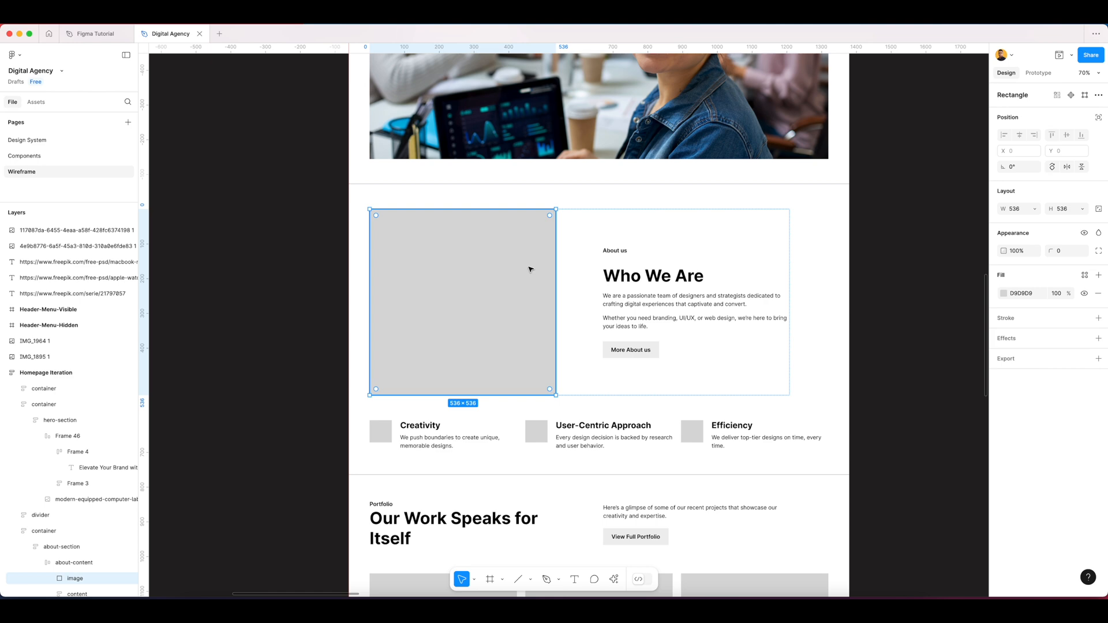
key(super+v)
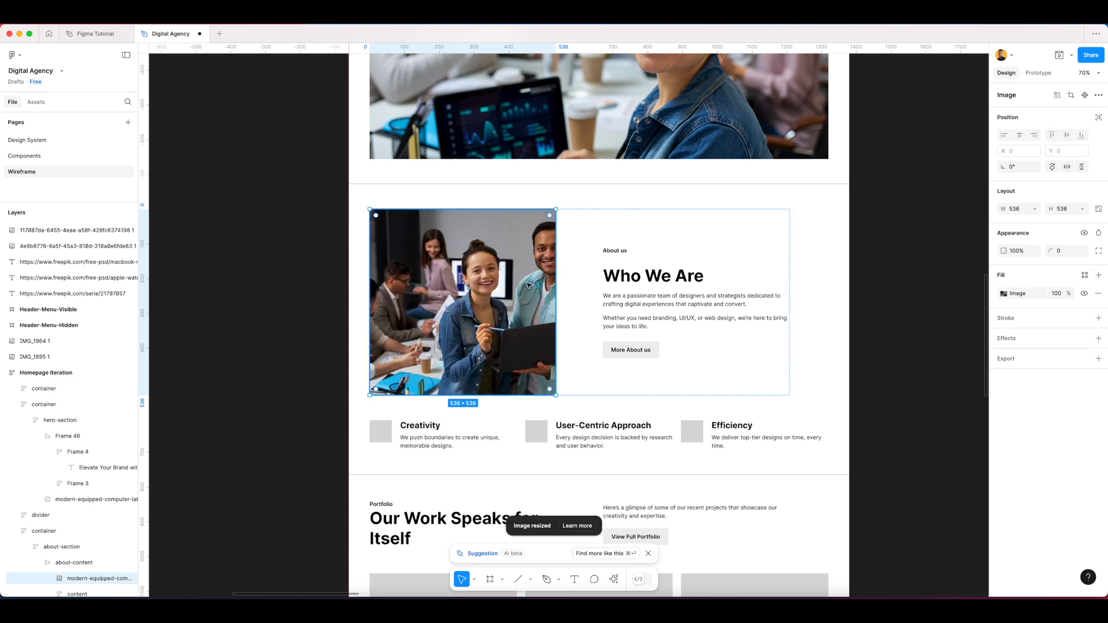
- Set the about photo's fill to Crop and shift the picture inside its frame so both smiling people are fully included
scroll(530, 270, up, 5)
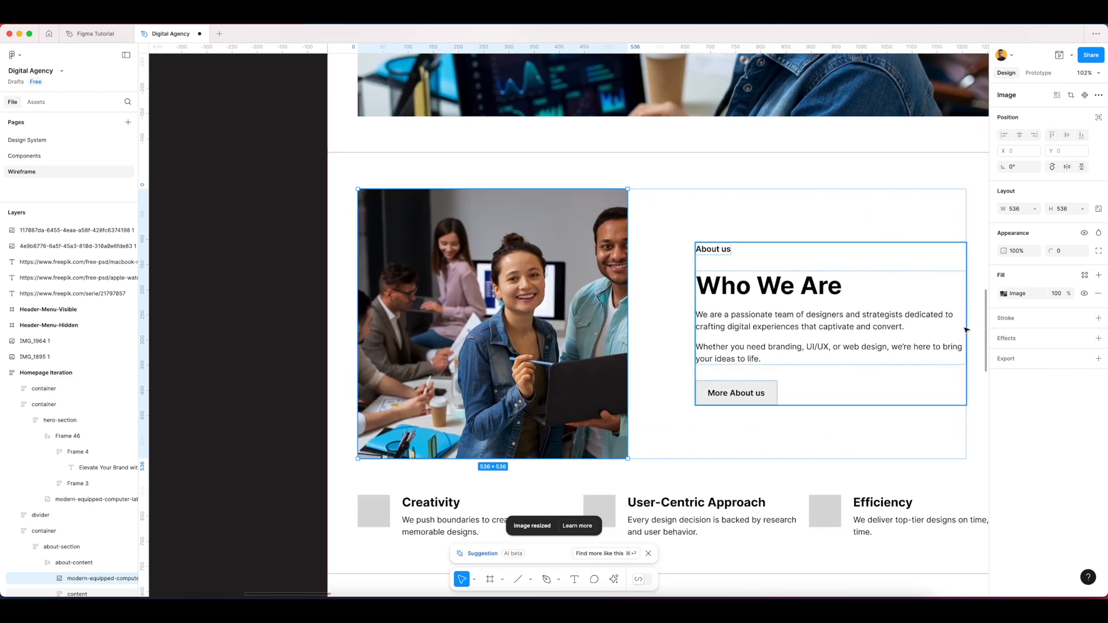
click(1003, 294)
click(891, 340)
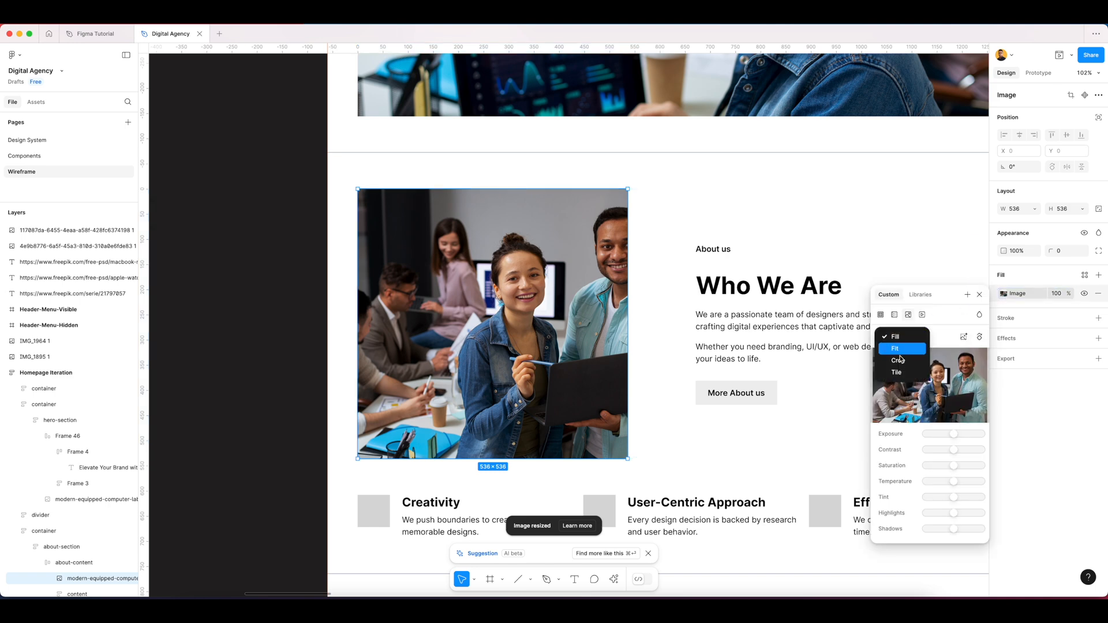
click(892, 362)
drag(556, 295, 506, 297)
key(Escape)
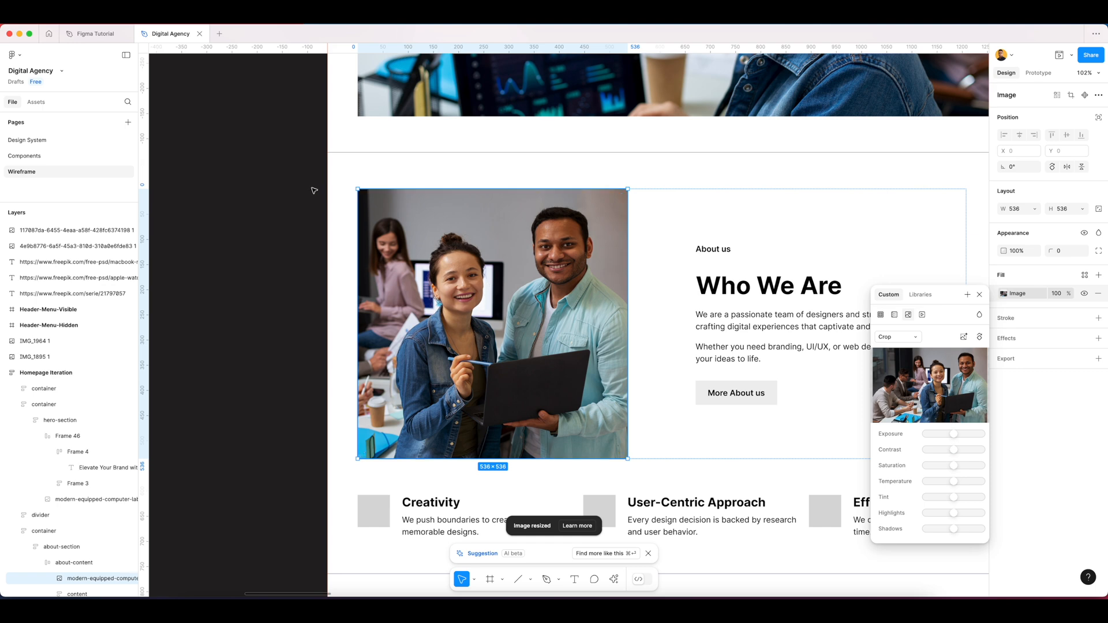
click(297, 191)
- Switch to Chrome and open the Tabler Icons site in a new tab
scroll(643, 272, down, 5)
scroll(757, 295, down, 2)
scroll(757, 295, right, 2)
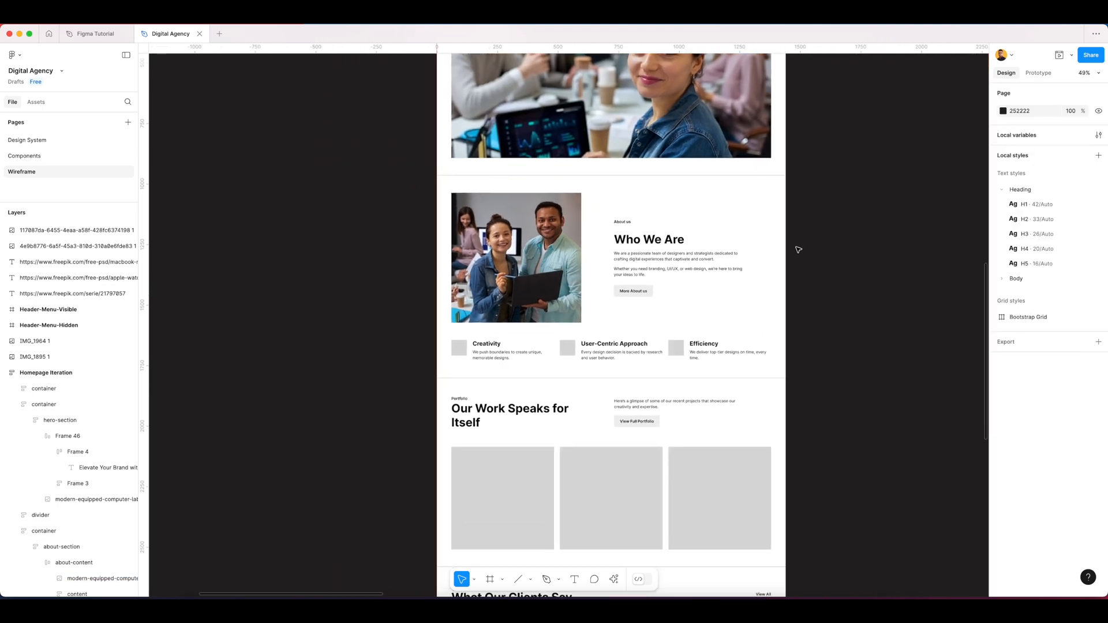
scroll(576, 362, up, 5)
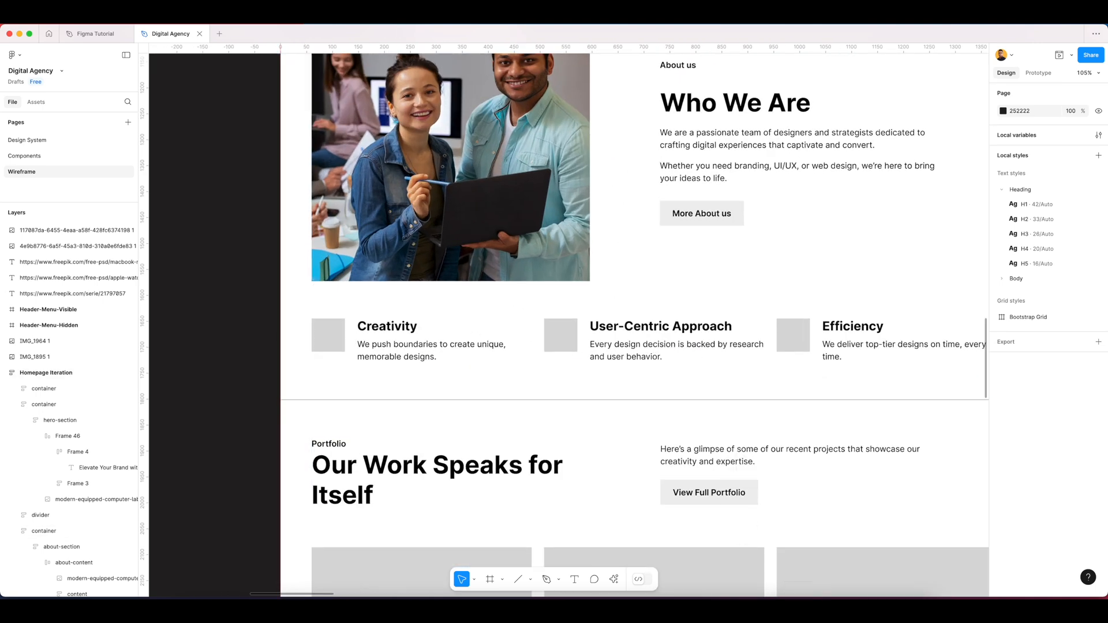
click(739, 593)
key(super+t)
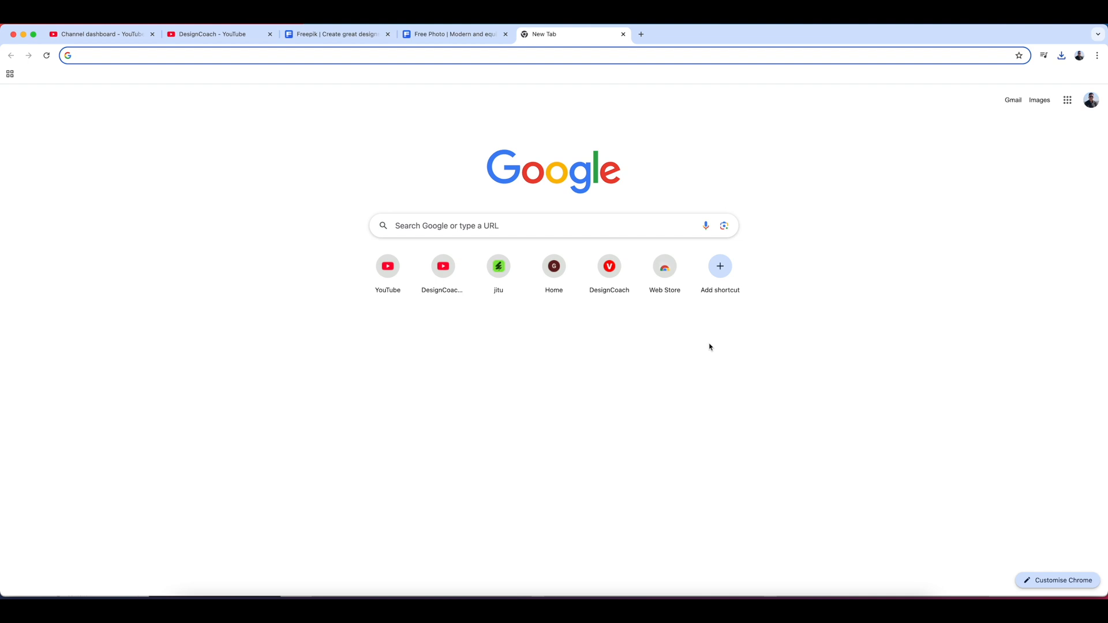
text(table)
key(Return)
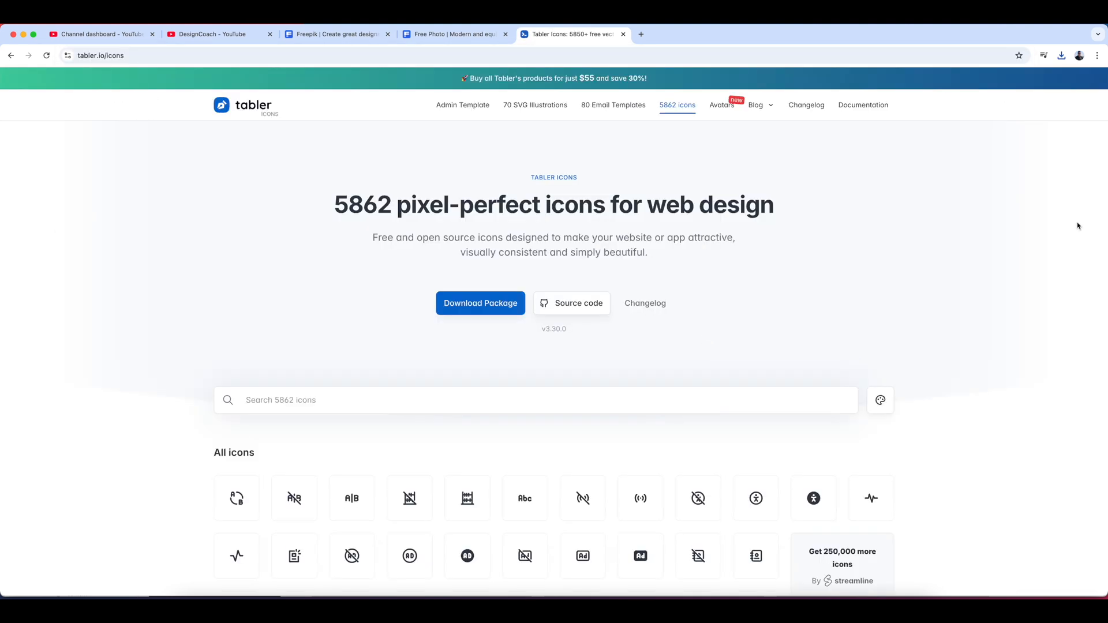
scroll(418, 346, down, 3)
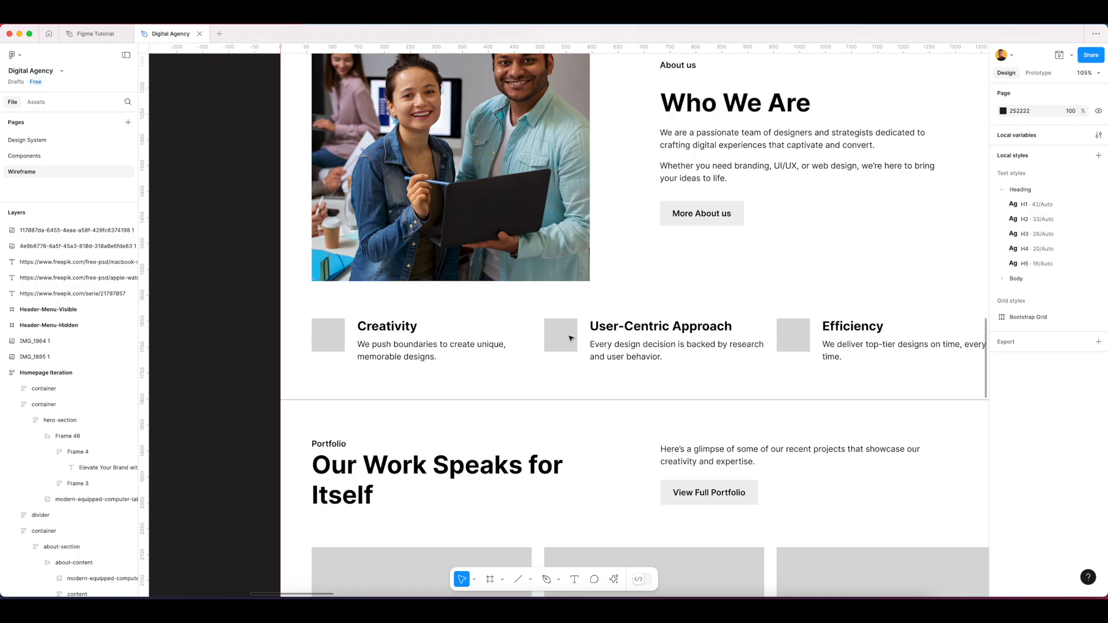
- Search the Tabler icon library for "creativity"
key(super+Tab)
click(319, 275)
text(a)
key(BackSpace)
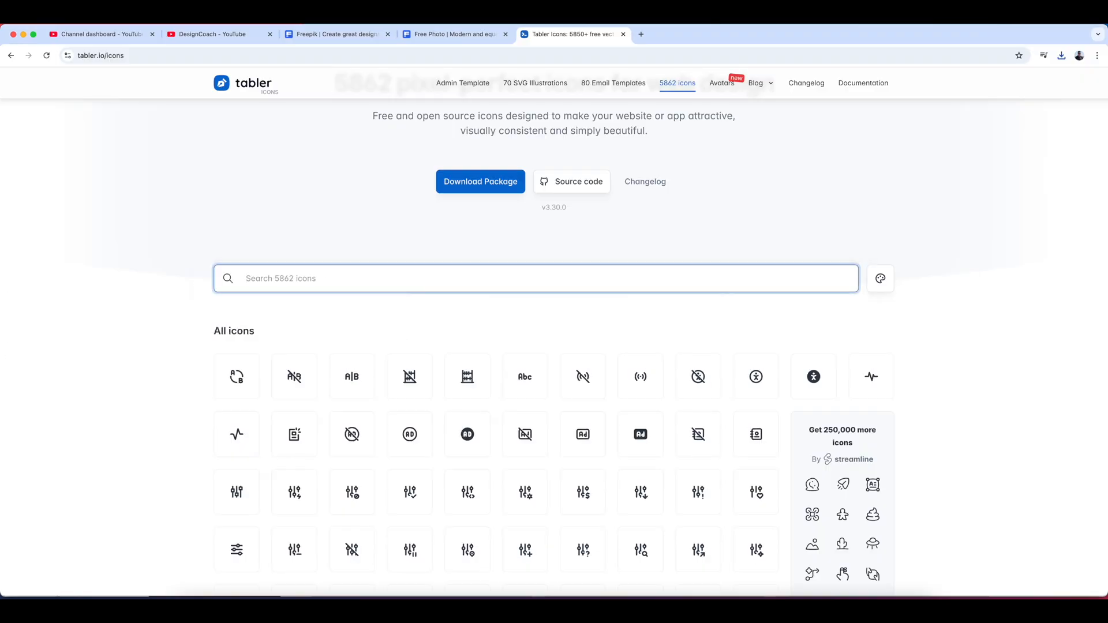
text(cr)
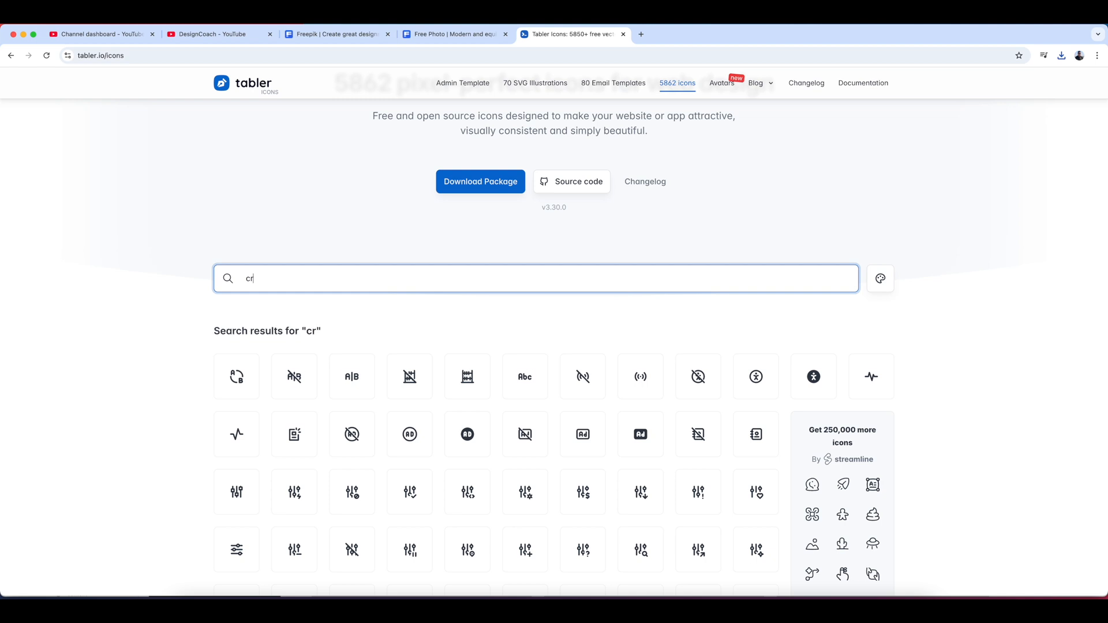
text(eativity)
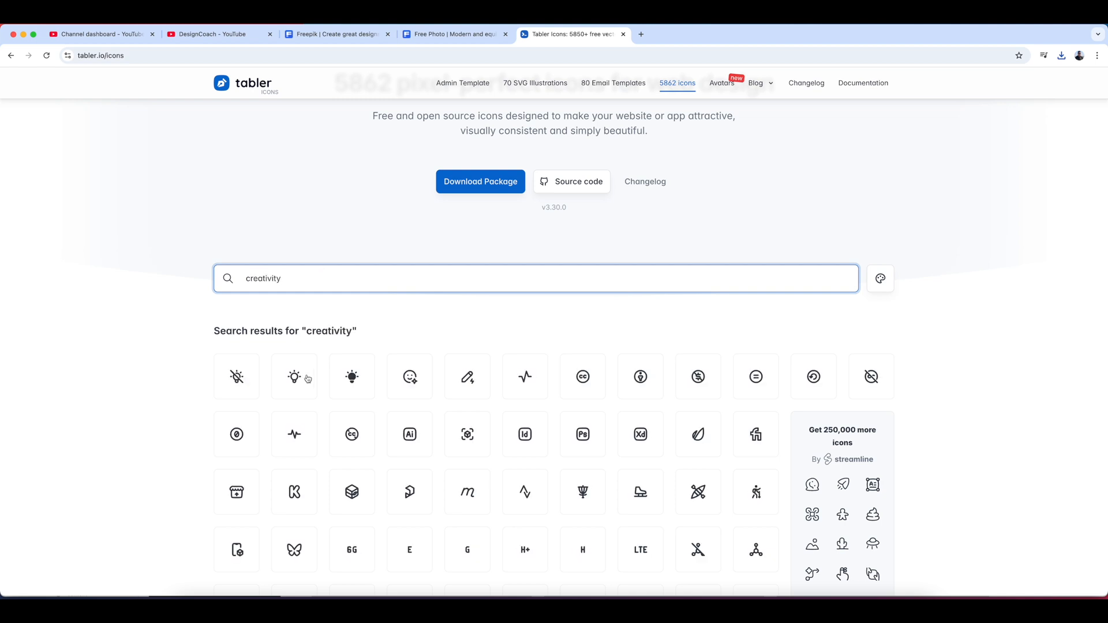
- Customize the icons to size 32 and stroke 1.5, and copy the outline bulb icon as SVG
click(307, 379)
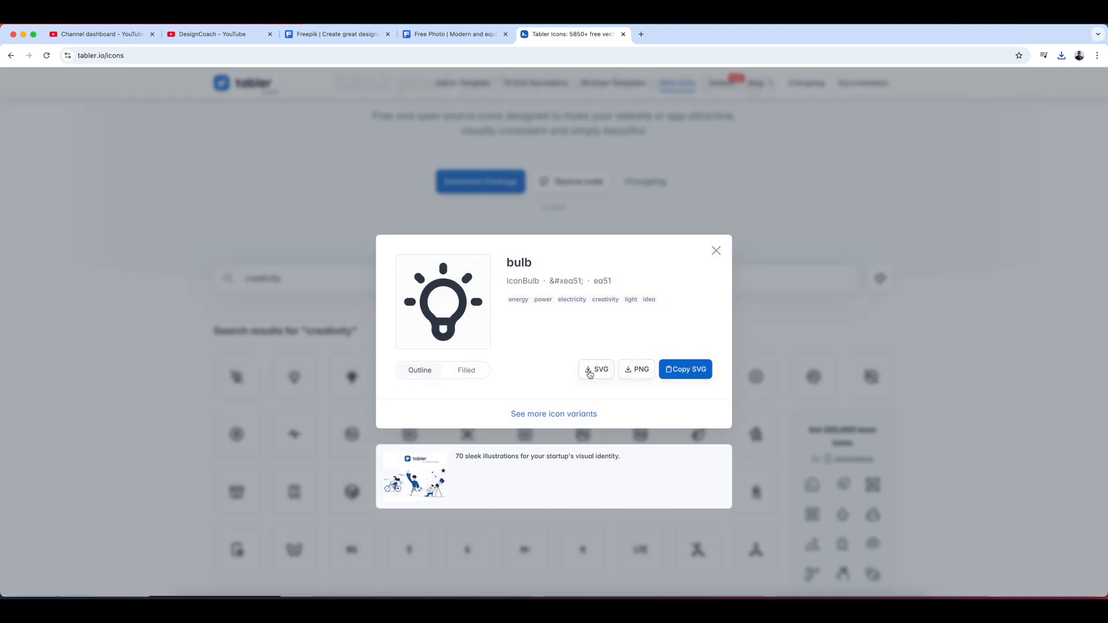
click(883, 328)
click(885, 281)
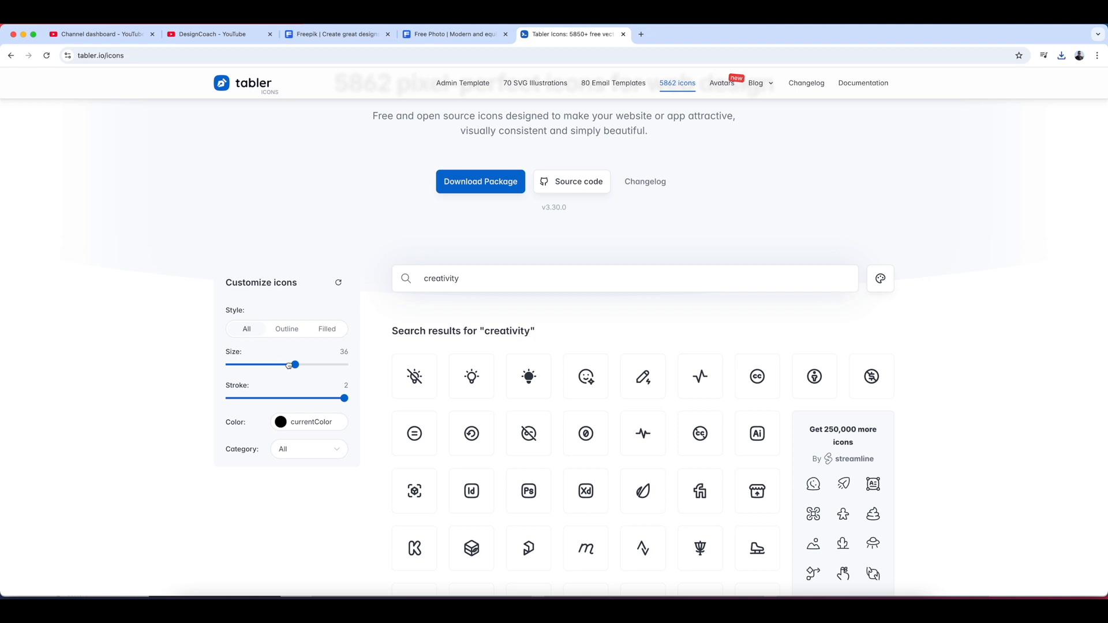
drag(338, 398, 293, 397)
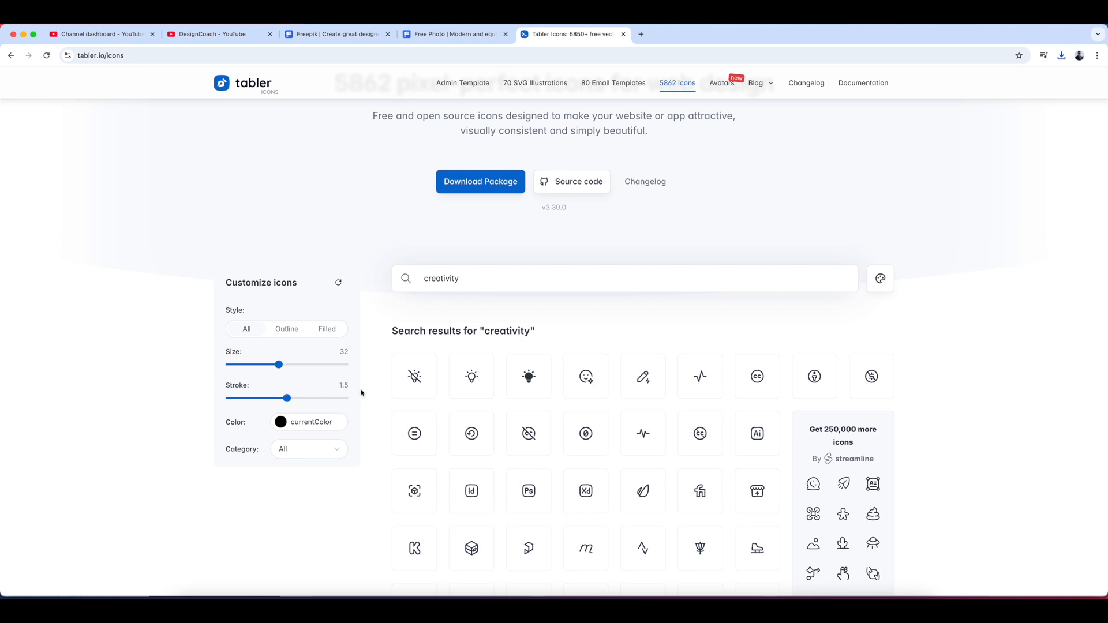
click(480, 382)
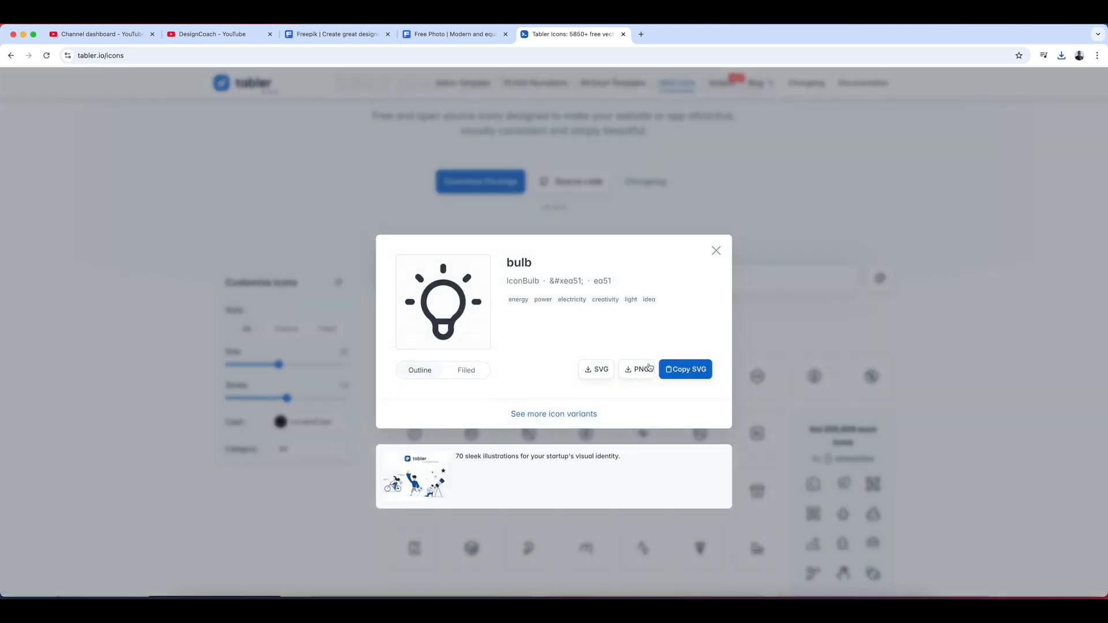
click(683, 370)
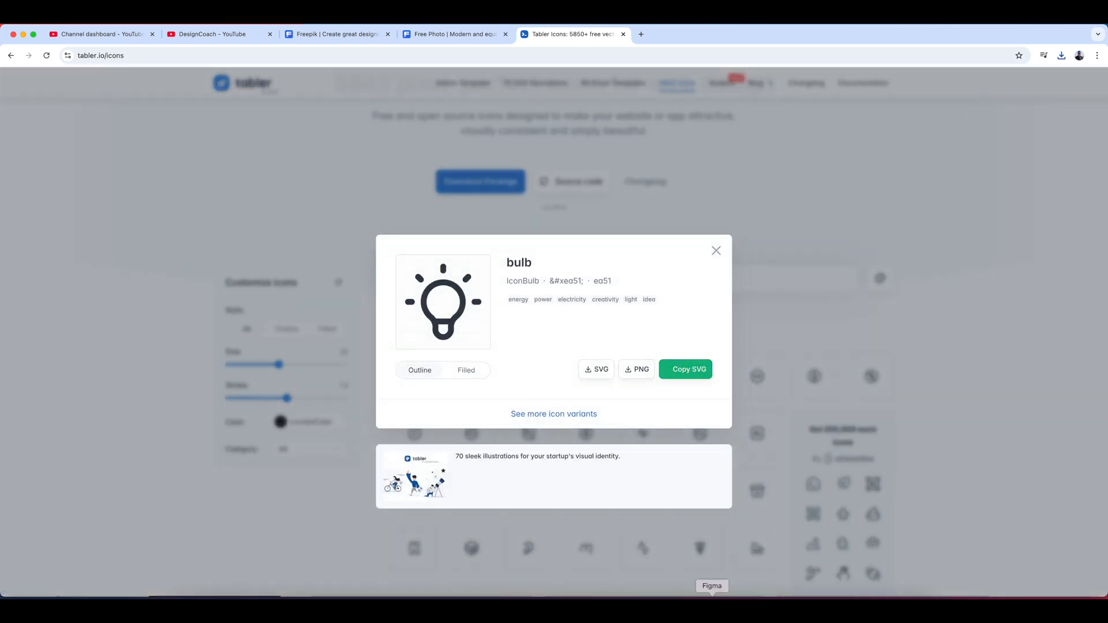
- Switch to Figma, paste the bulb icon beside the Creativity placeholder, and try to move it onto the grey square
click(712, 602)
click(323, 344)
scroll(325, 343, up, 6)
key(super+v)
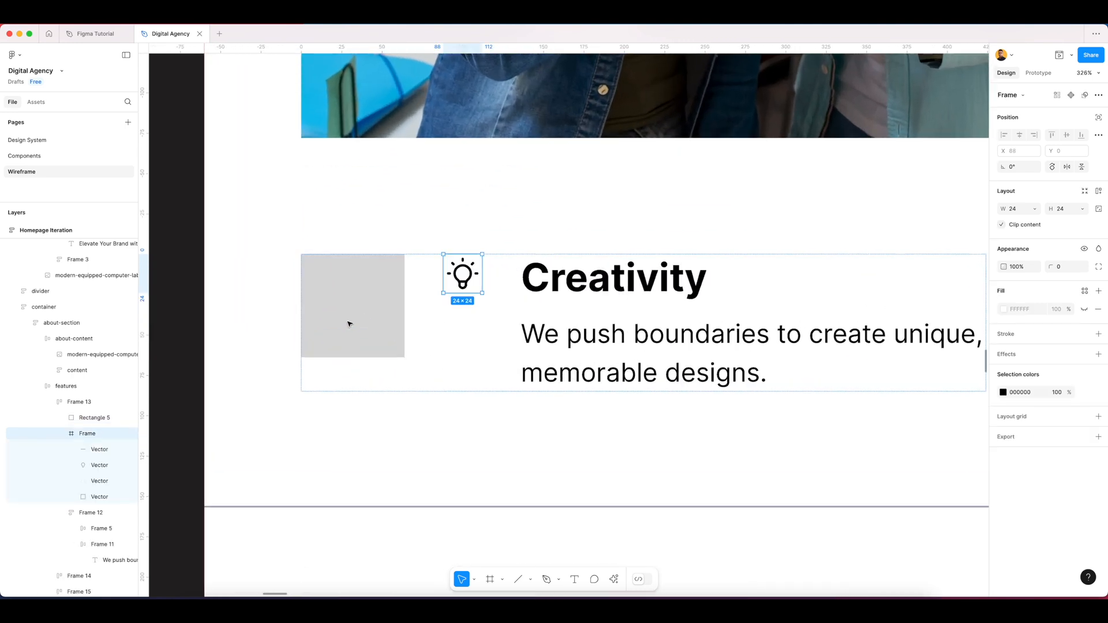
drag(467, 286, 379, 304)
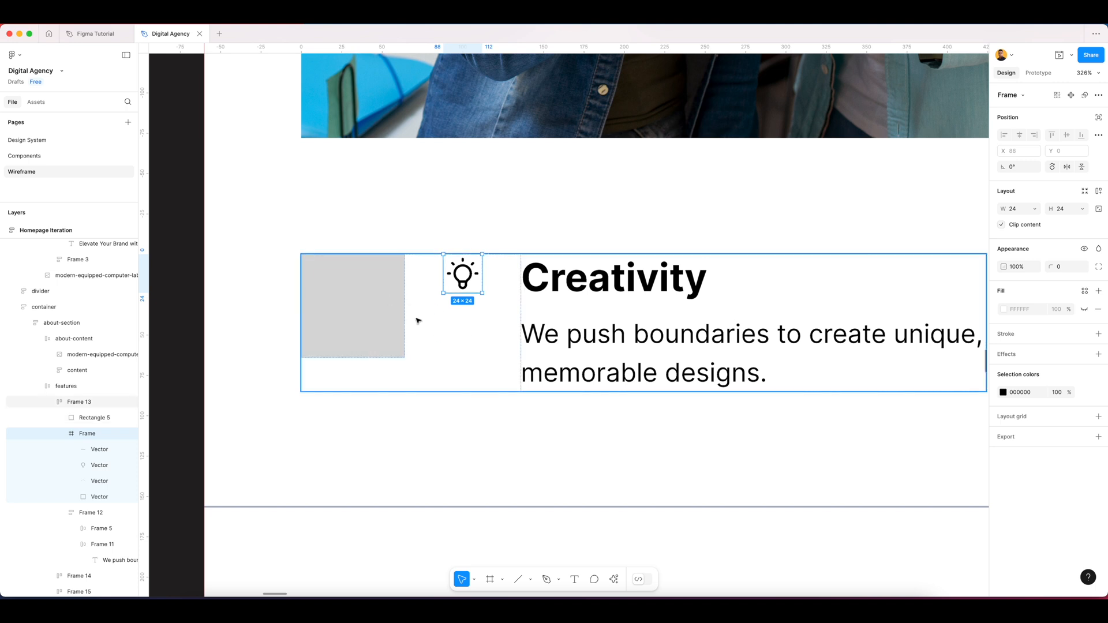
- Delete the grey 64 × 64 placeholder square from the Creativity feature
click(369, 303)
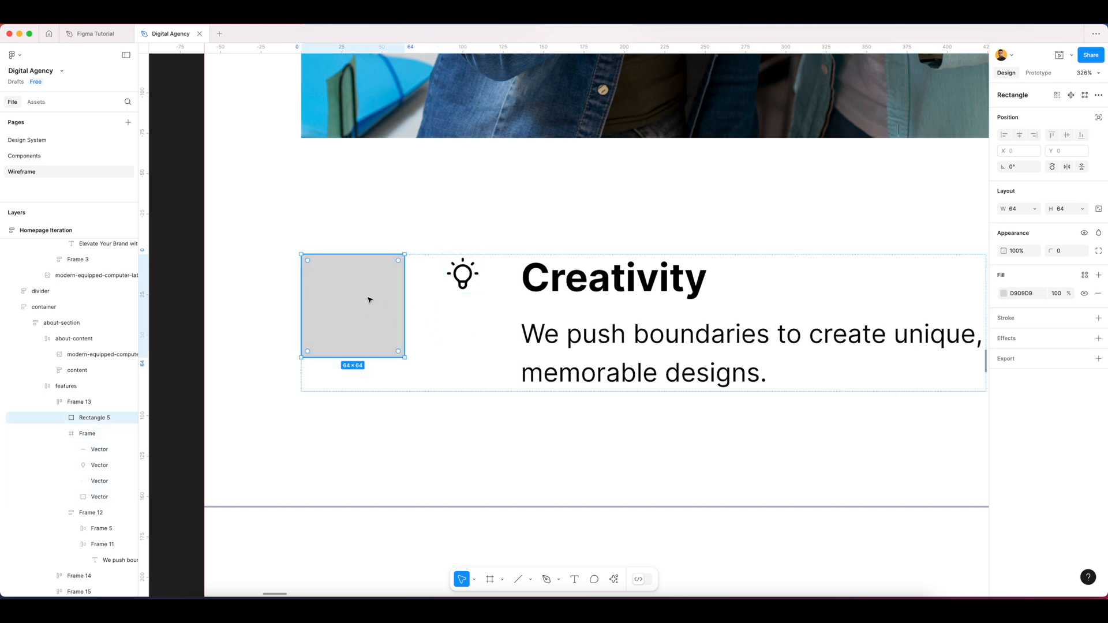
scroll(366, 314, left, 2)
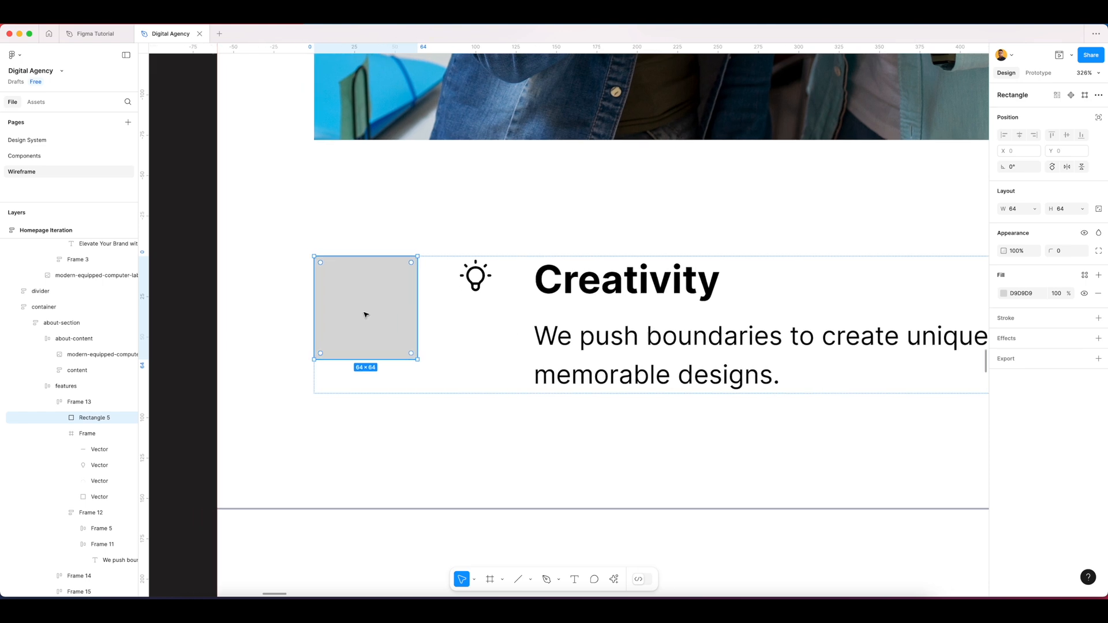
click(1021, 212)
key(Escape)
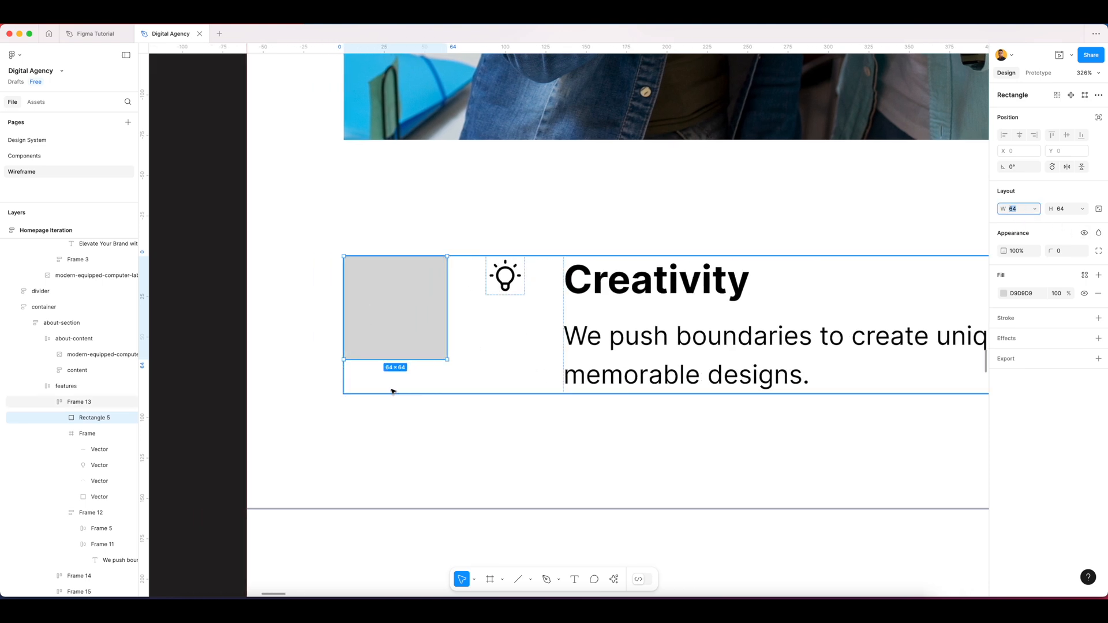
key(Delete)
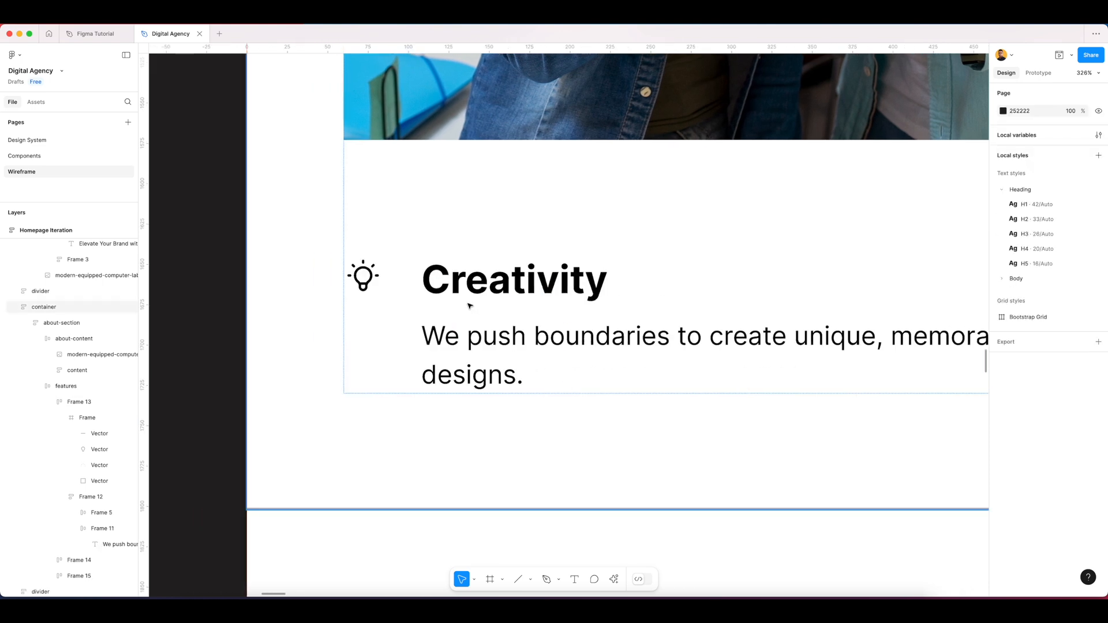
- Select the pasted icon frame in the Creativity feature and rename it "bulb"
click(373, 285)
double_click(372, 285)
double_click(372, 284)
key(super+r)
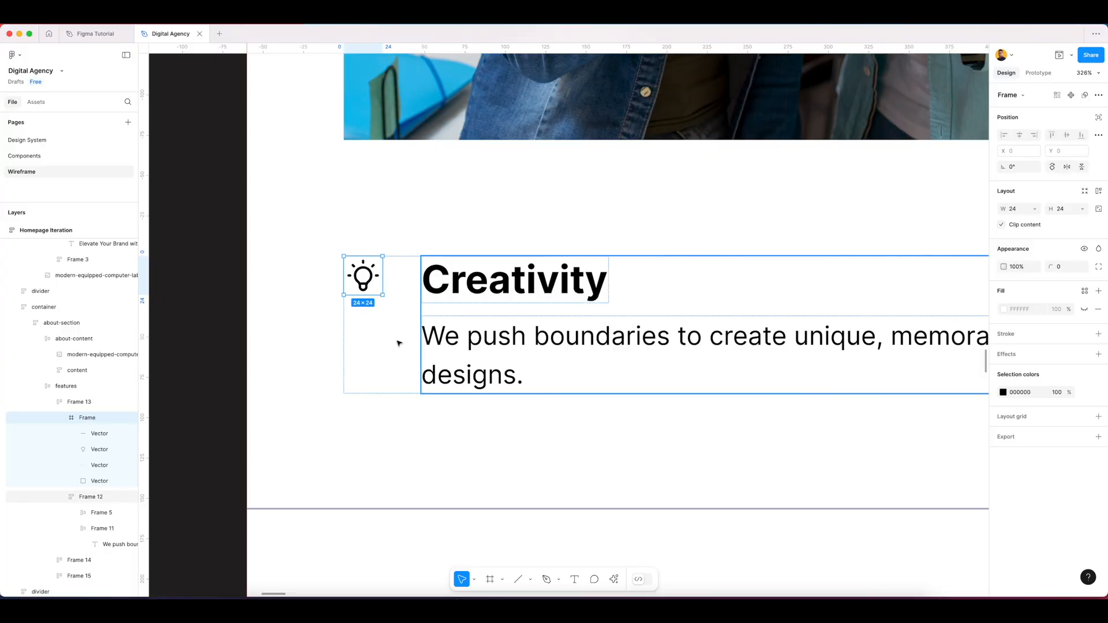
- Wrap the bulb icon in the Creativity feature in its own frame and add auto layout to that frame
click(364, 285)
right_click(362, 285)
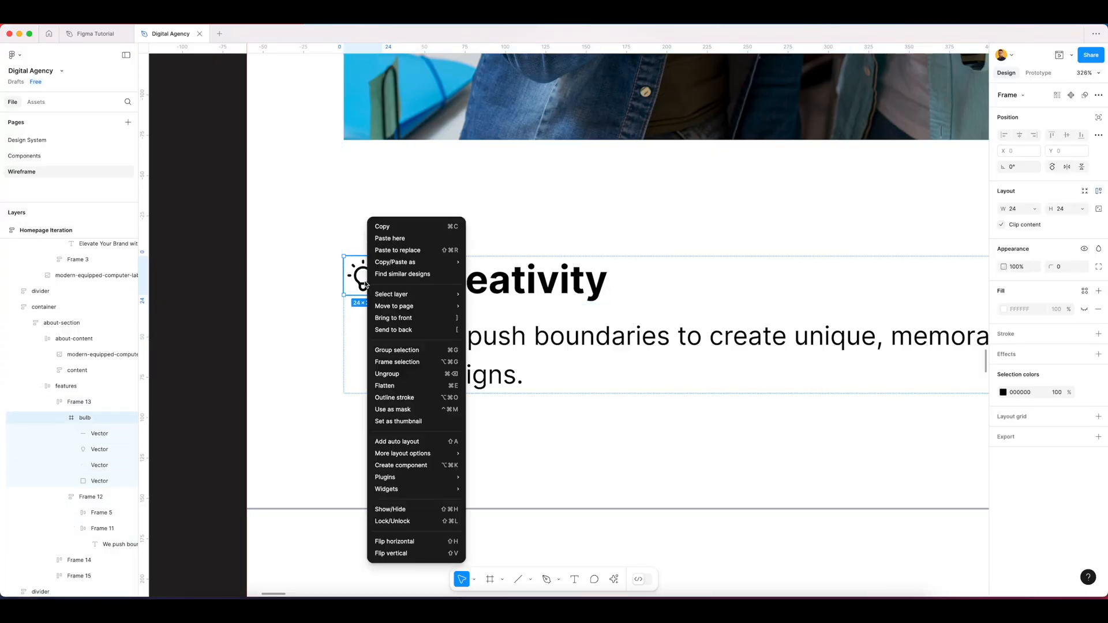
click(397, 362)
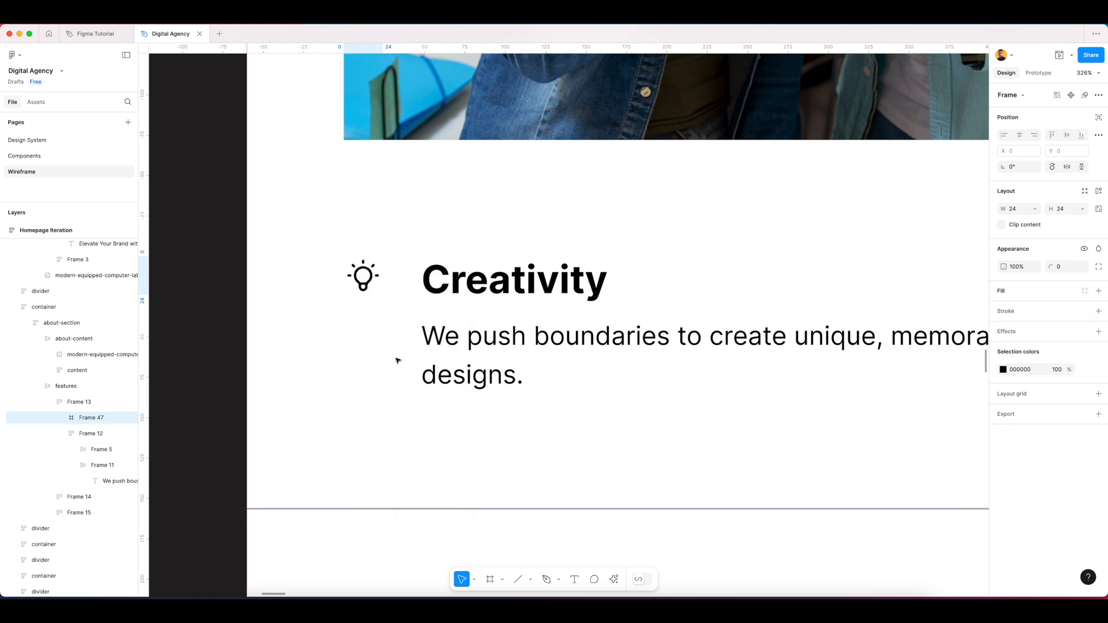
right_click(364, 283)
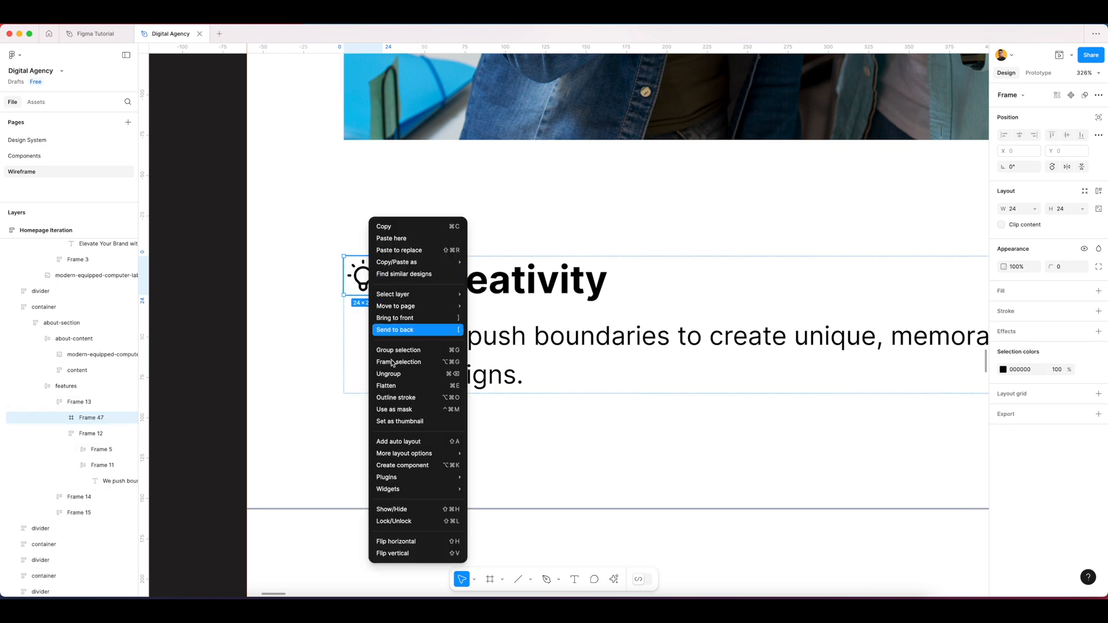
click(398, 443)
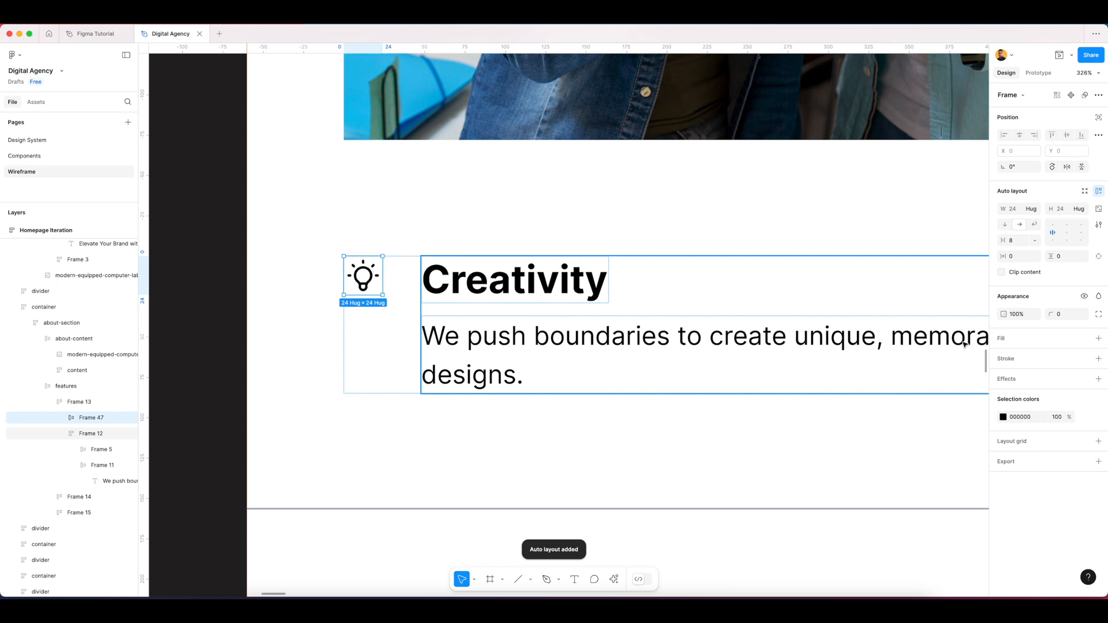
- Set the bulb icon frame's horizontal and vertical padding to 12
click(1012, 261)
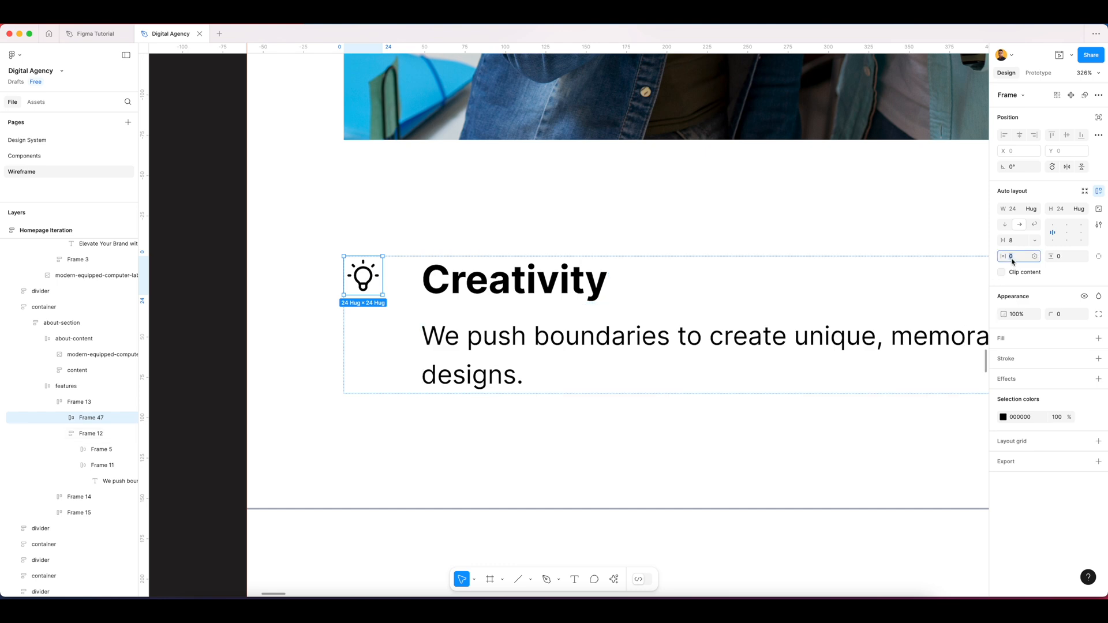
text(12)
key(Tab)
text(12)
key(Return)
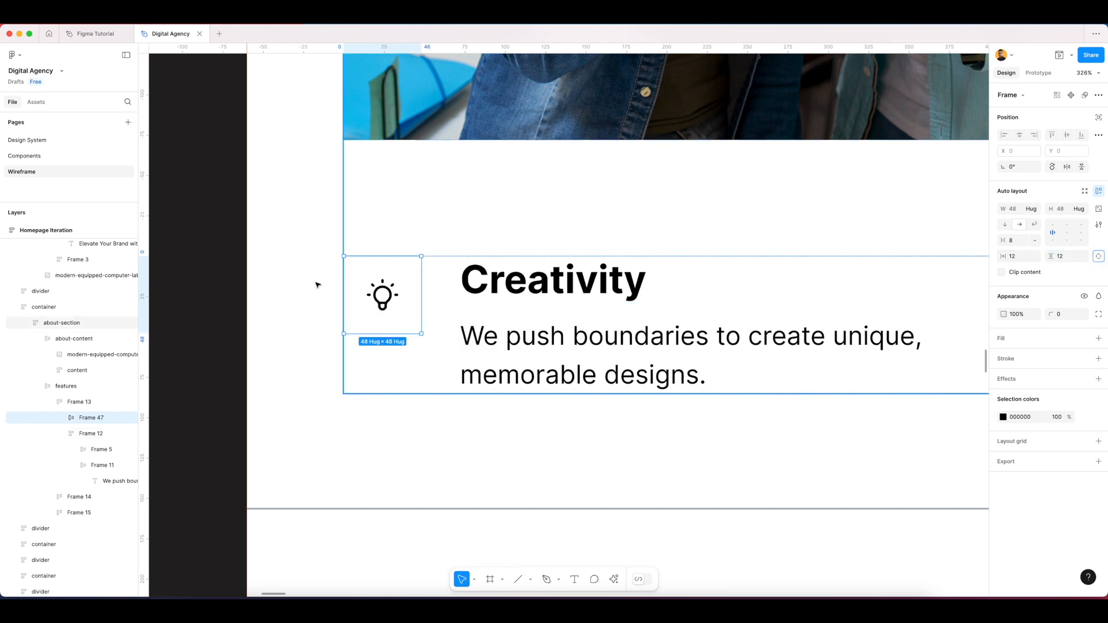
- Set the horizontal and vertical padding of the bulb icon frame to 16
click(1017, 259)
text(16)
key(Tab)
text(16)
key(Return)
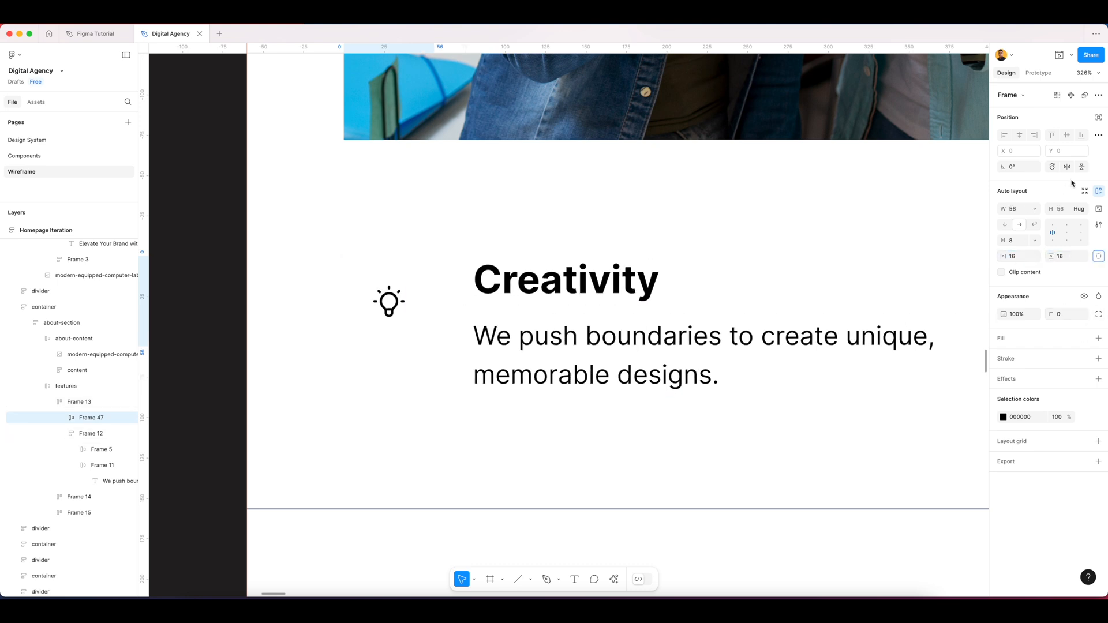
click(1012, 210)
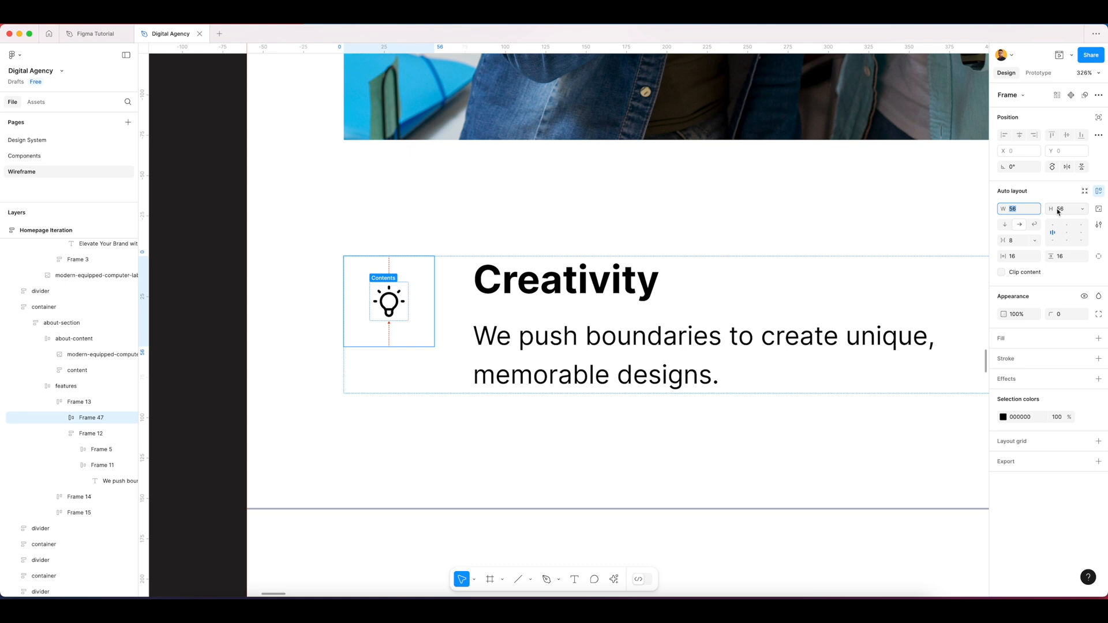
click(410, 267)
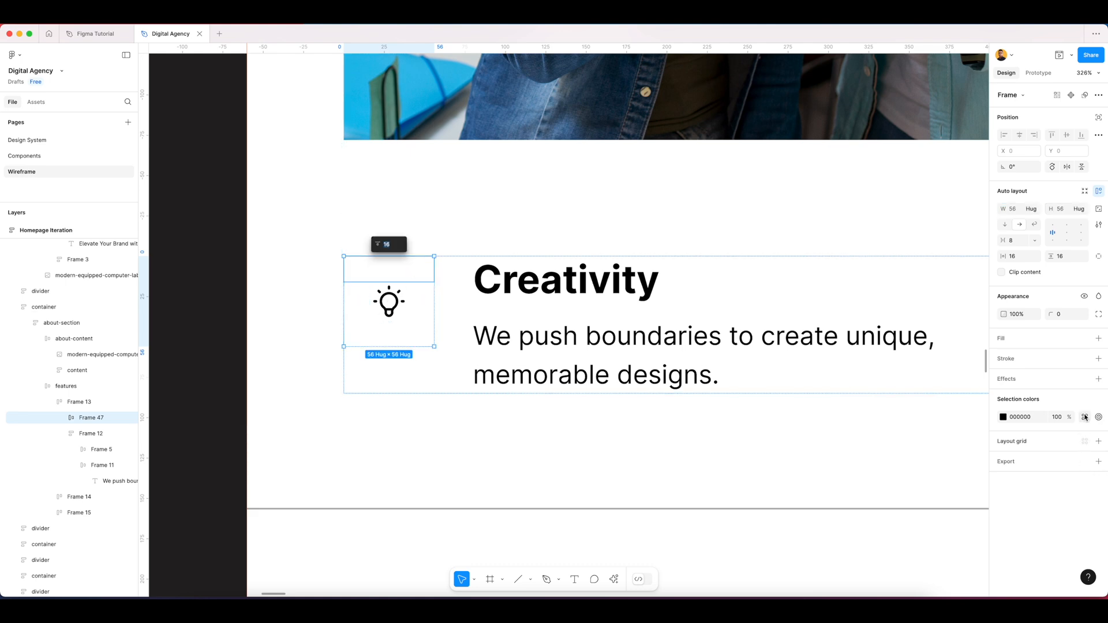
click(406, 328)
- Add a fill to the bulb icon frame using the library color themecolors/Gray-300
click(1029, 343)
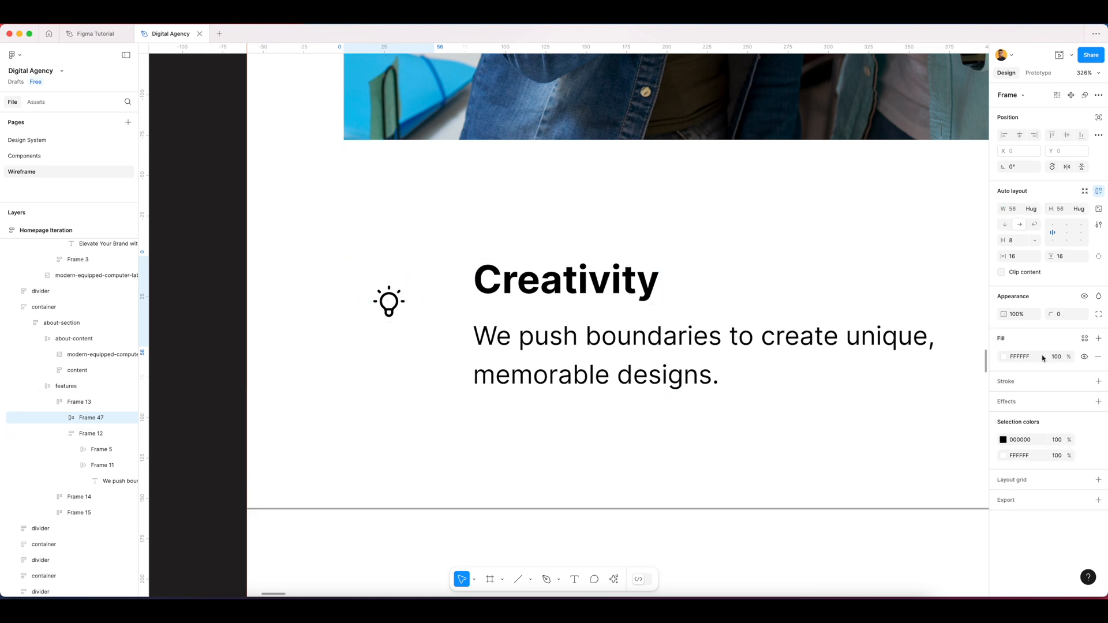
click(1085, 339)
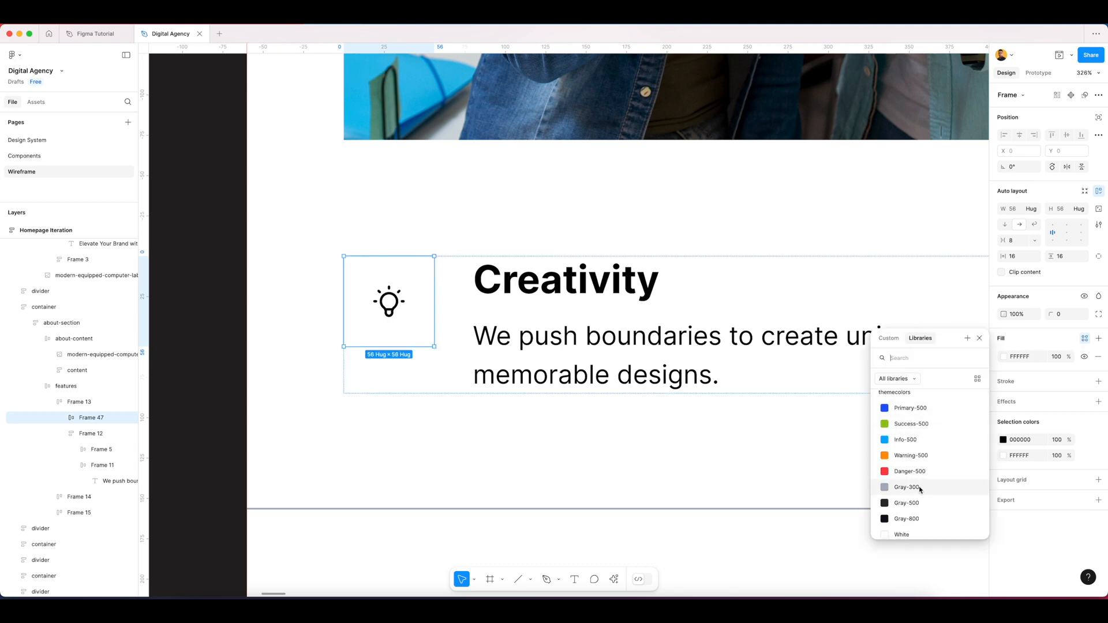
click(922, 494)
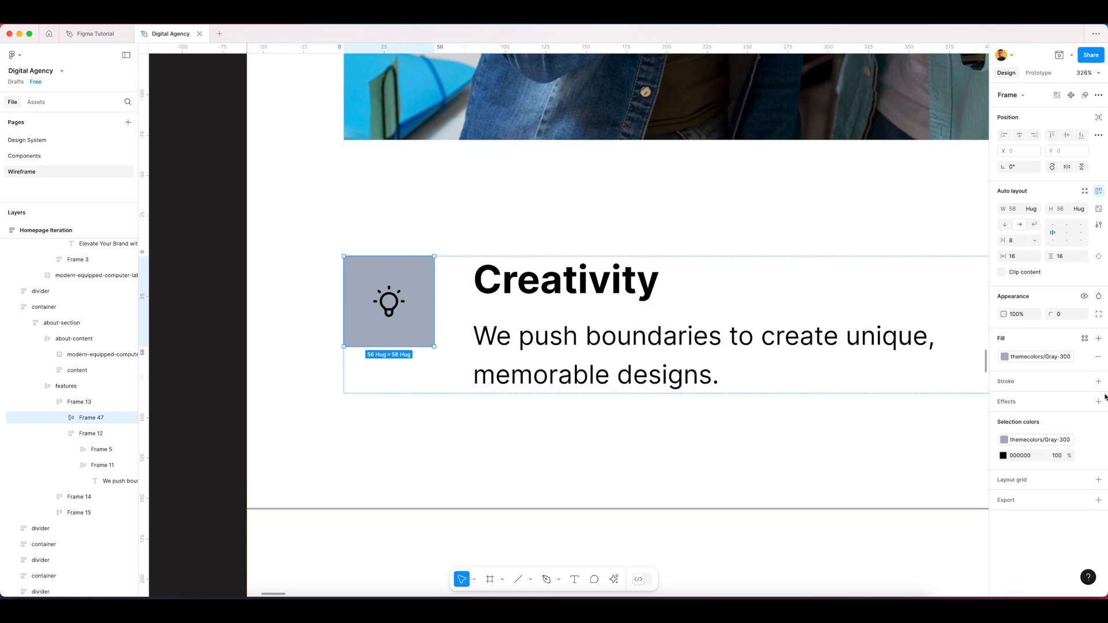
- Recolor the black bulb icon with the library color themecolors/White and deselect the frame
click(1085, 456)
scroll(915, 479, down, 5)
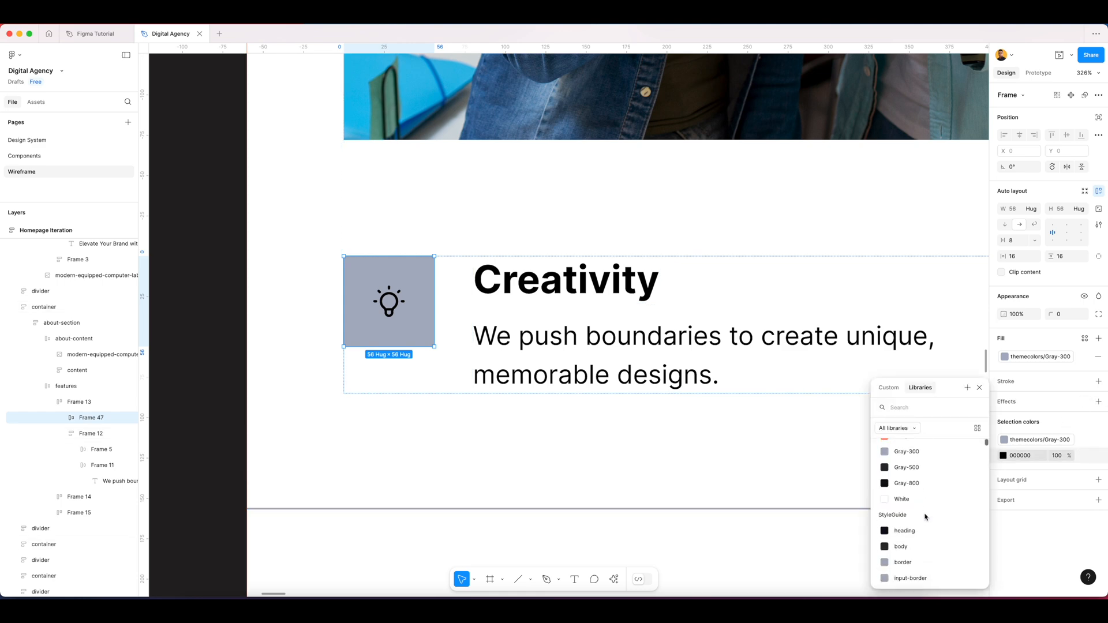
click(915, 479)
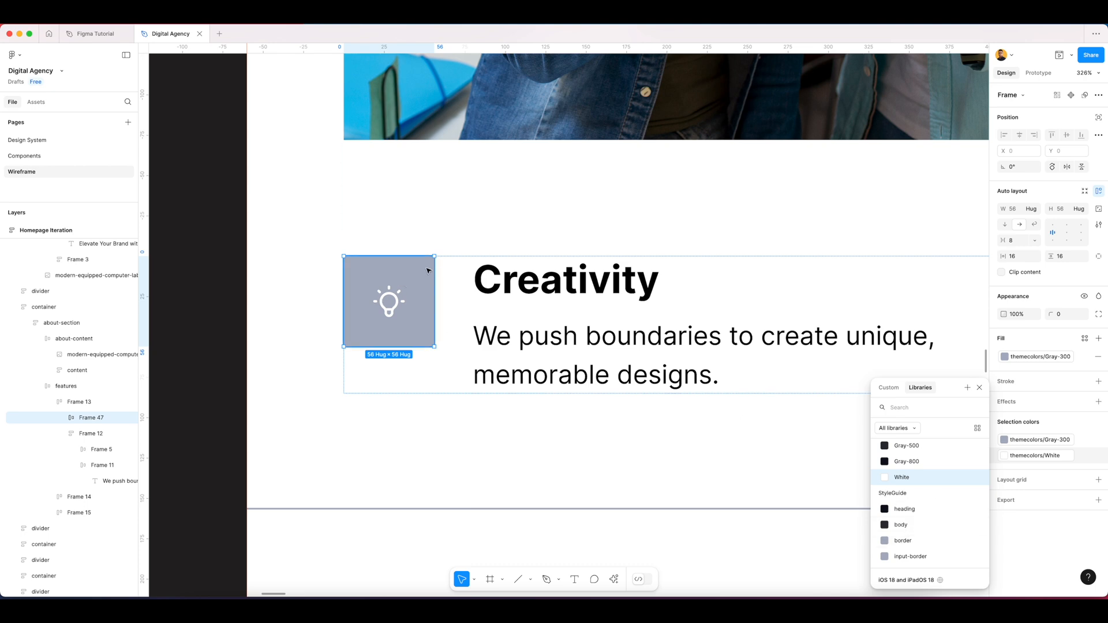
click(198, 254)
scroll(645, 345, down, 8)
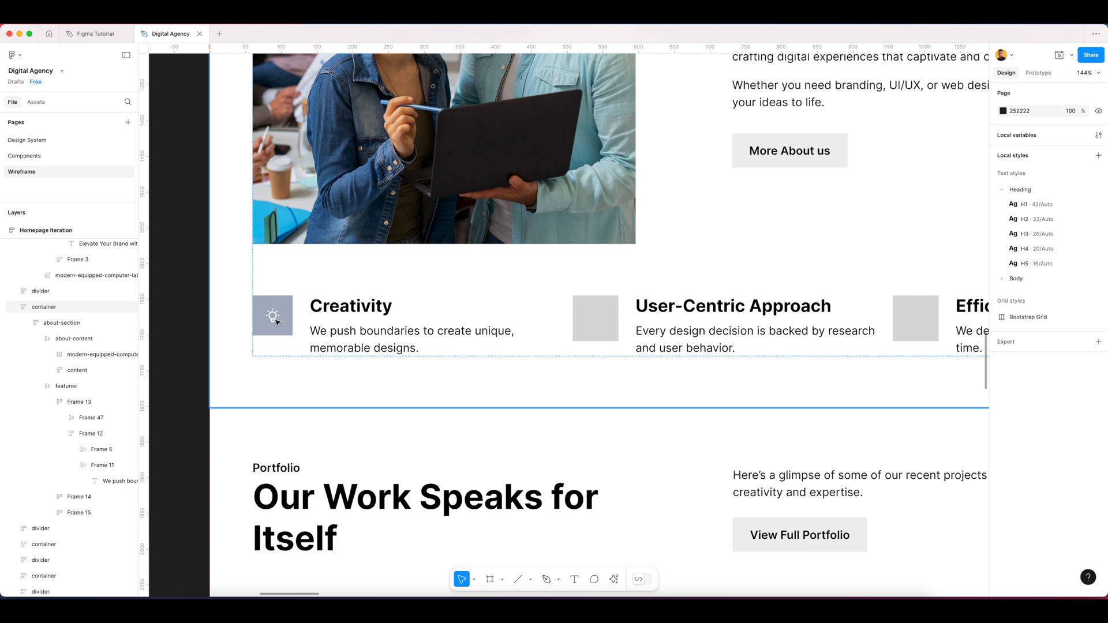
- Copy the Creativity icon tile and paste it into the User-Centric Approach feature
double_click(286, 321)
double_click(286, 320)
double_click(286, 321)
double_click(285, 320)
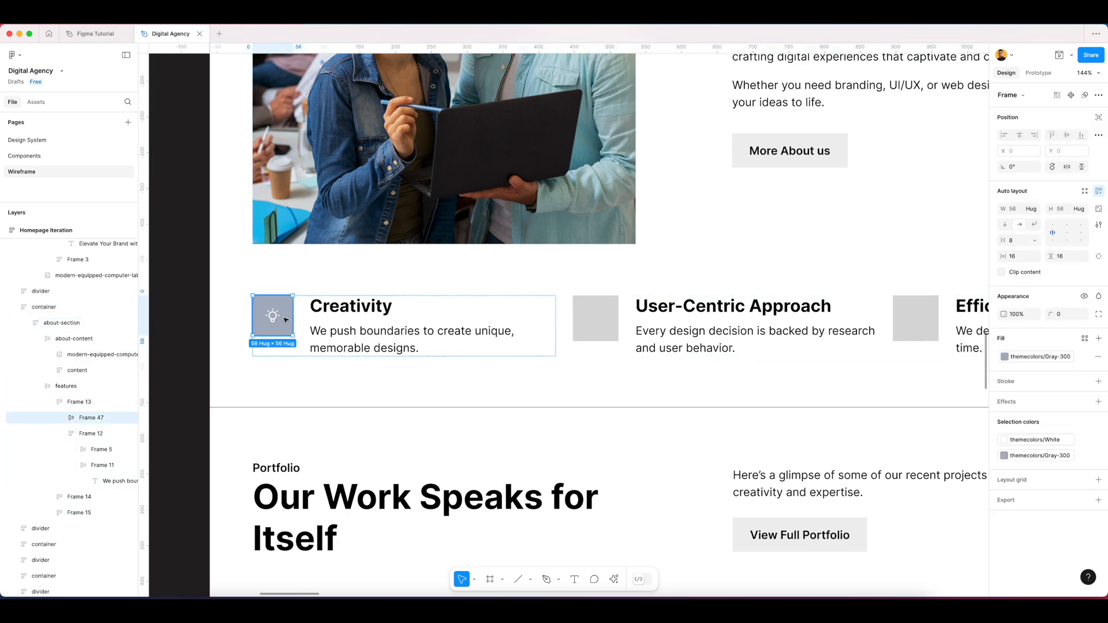
click(64, 417)
super+click(672, 336)
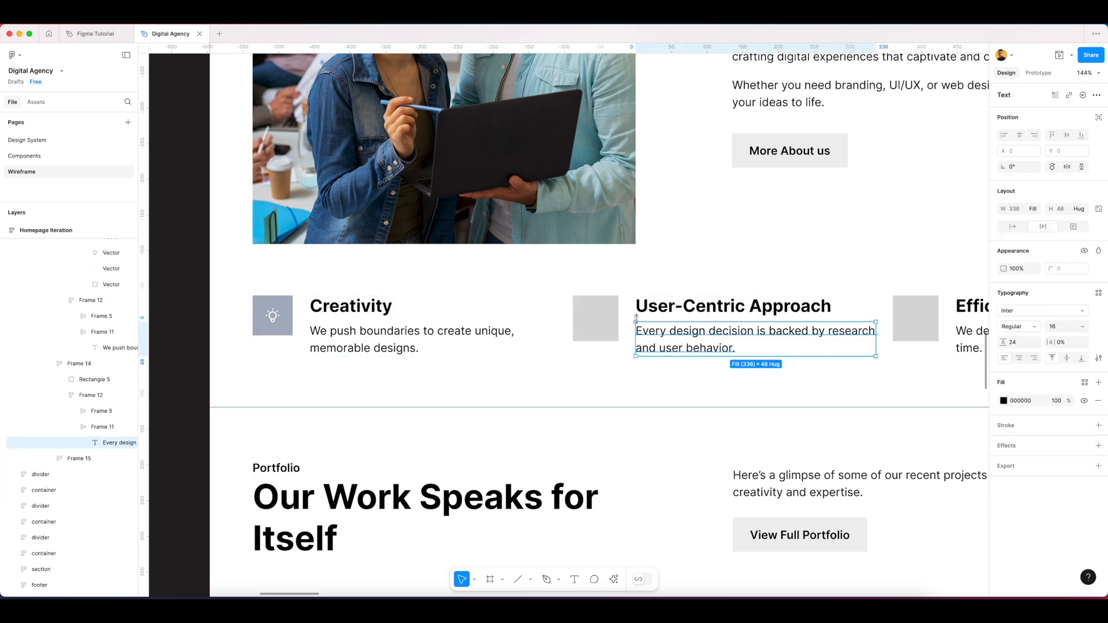
click(629, 319)
key(super+v)
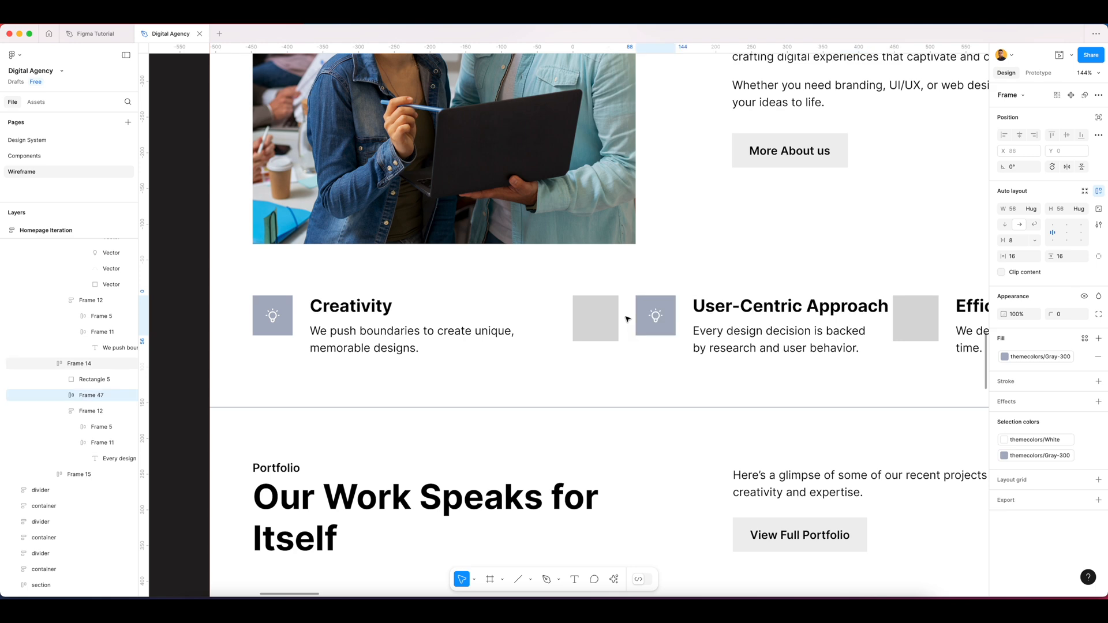
- Move the pasted tile to the start of the User-Centric Approach feature and delete its grey placeholder square
key(Left)
click(644, 321)
key(Delete)
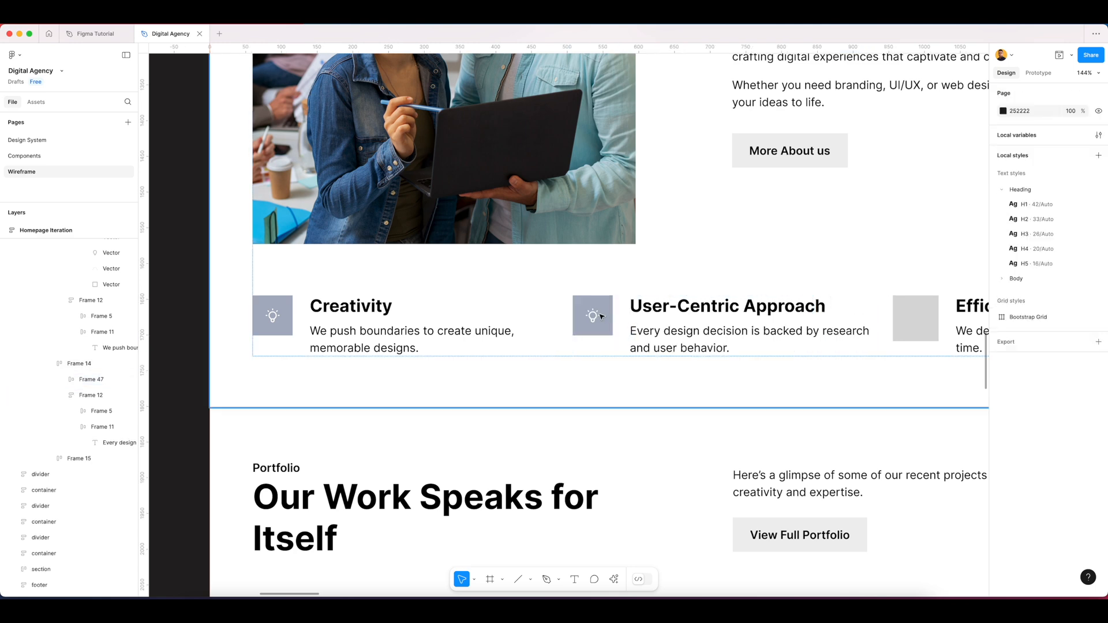
- Switch to Tabler Icons in Chrome, search for "user", and copy the outline user icon as SVG
click(604, 319)
double_click(606, 320)
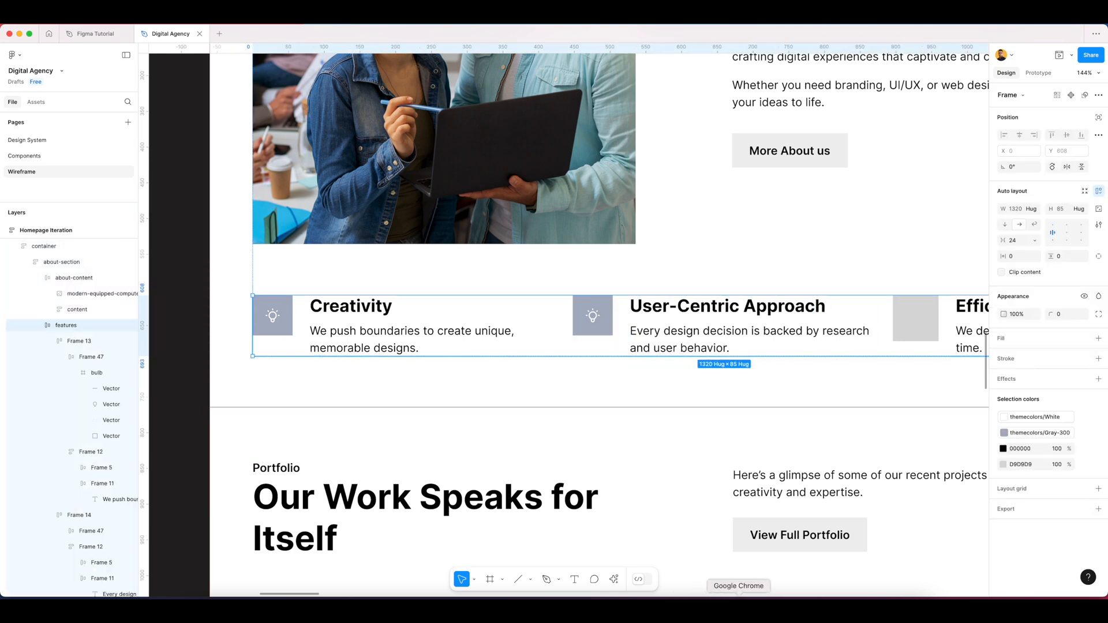
click(739, 595)
click(718, 252)
double_click(469, 276)
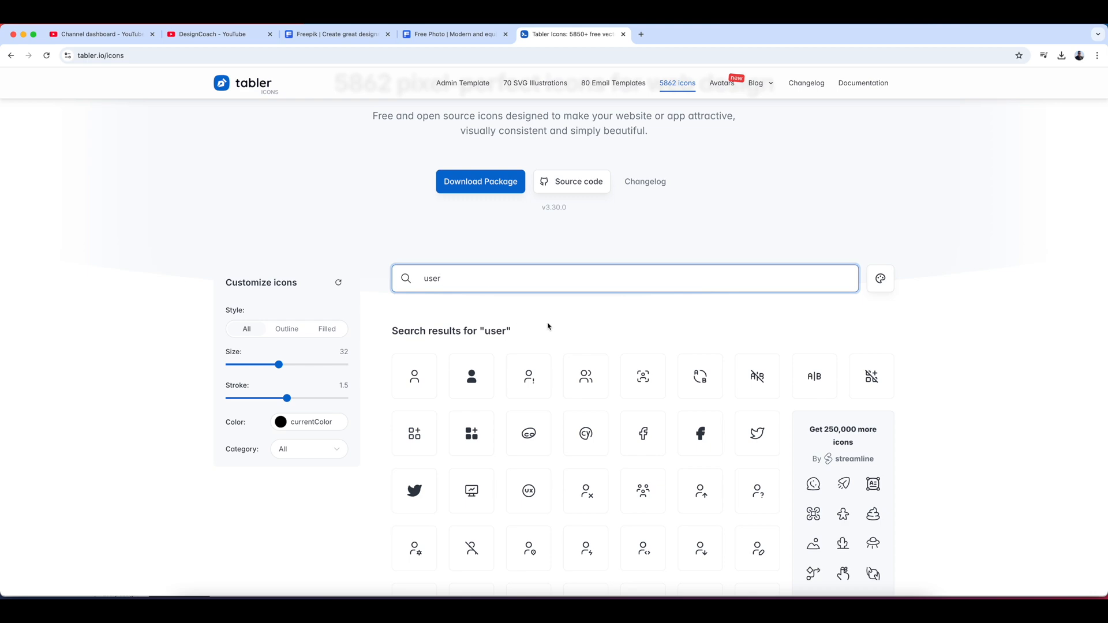
scroll(549, 327, down, 2)
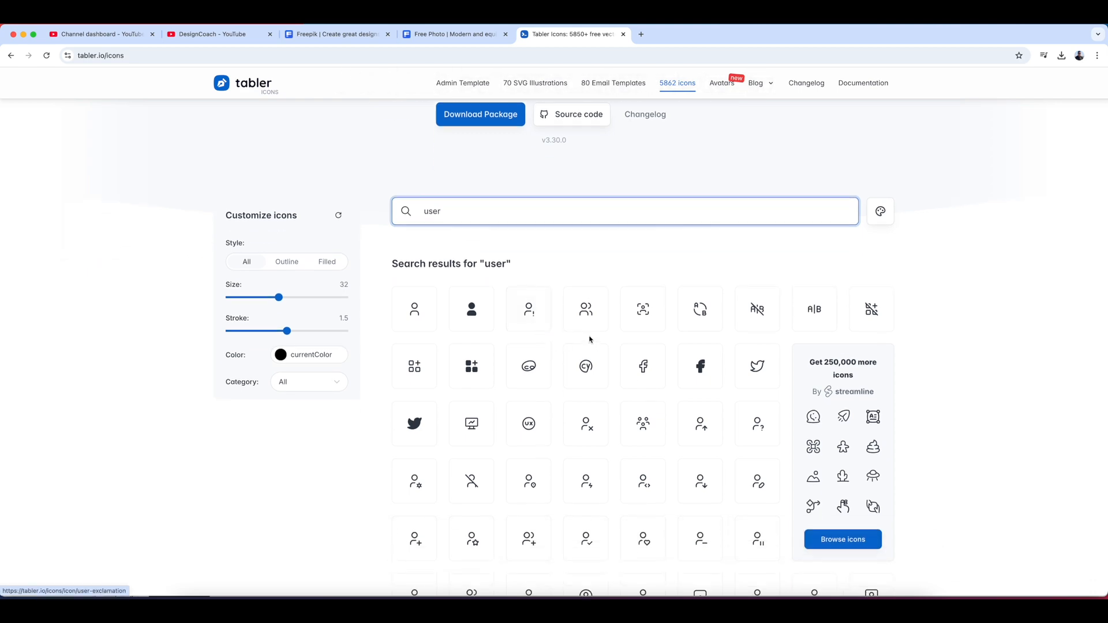
click(420, 317)
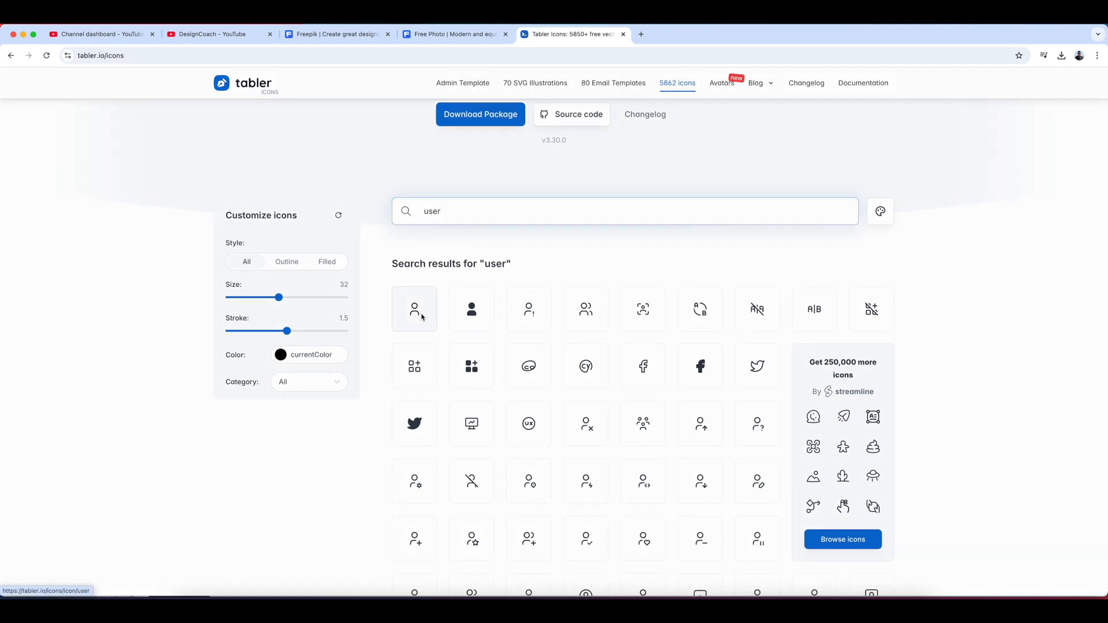
click(695, 373)
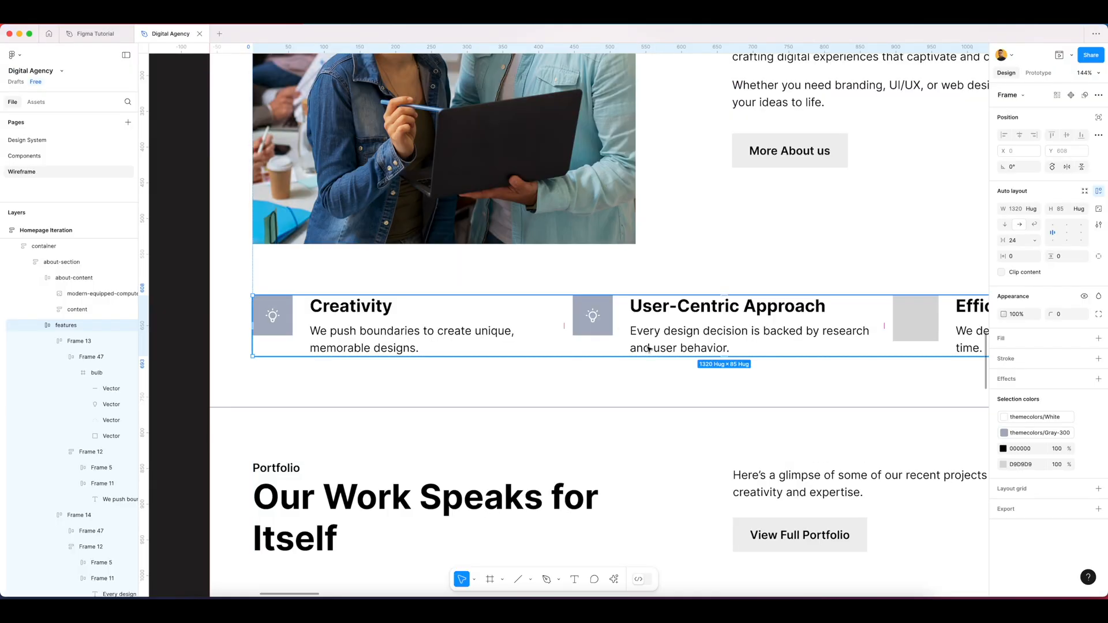
- Switch to Figma, paste the user icon into the User-Centric Approach tile, and delete the bulb icon there
click(609, 310)
scroll(609, 310, up, 5)
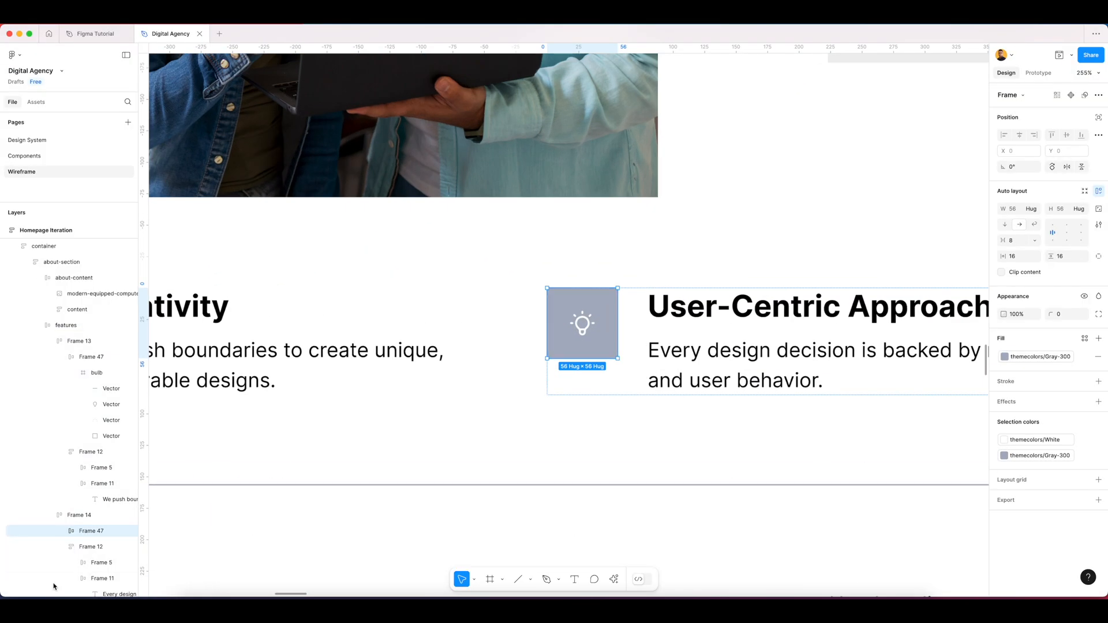
key(ctrl+v)
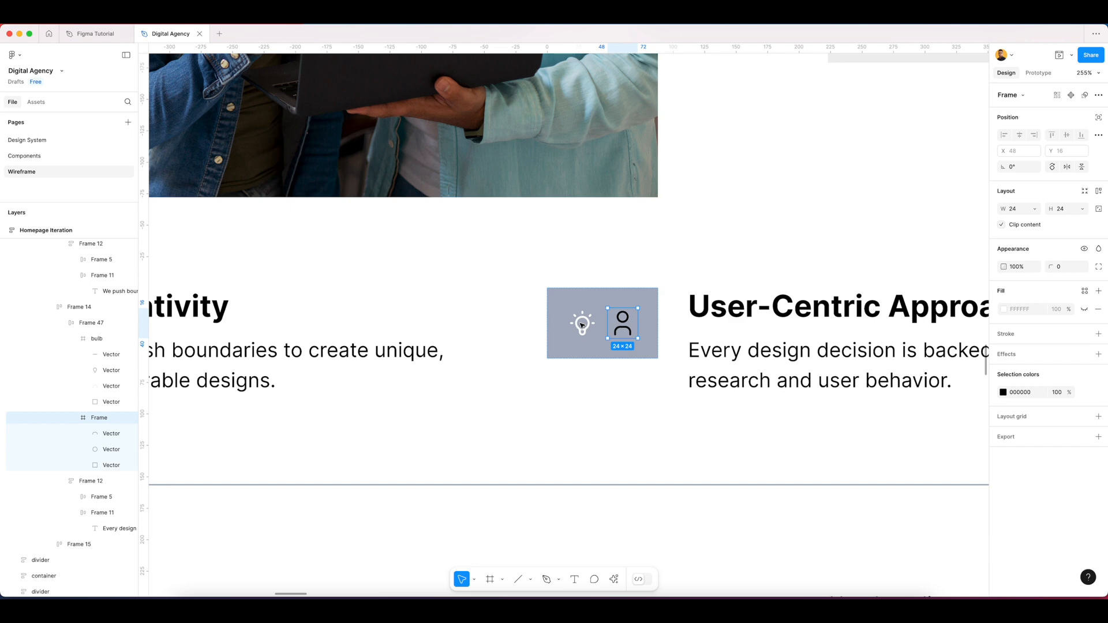
click(581, 333)
key(Delete)
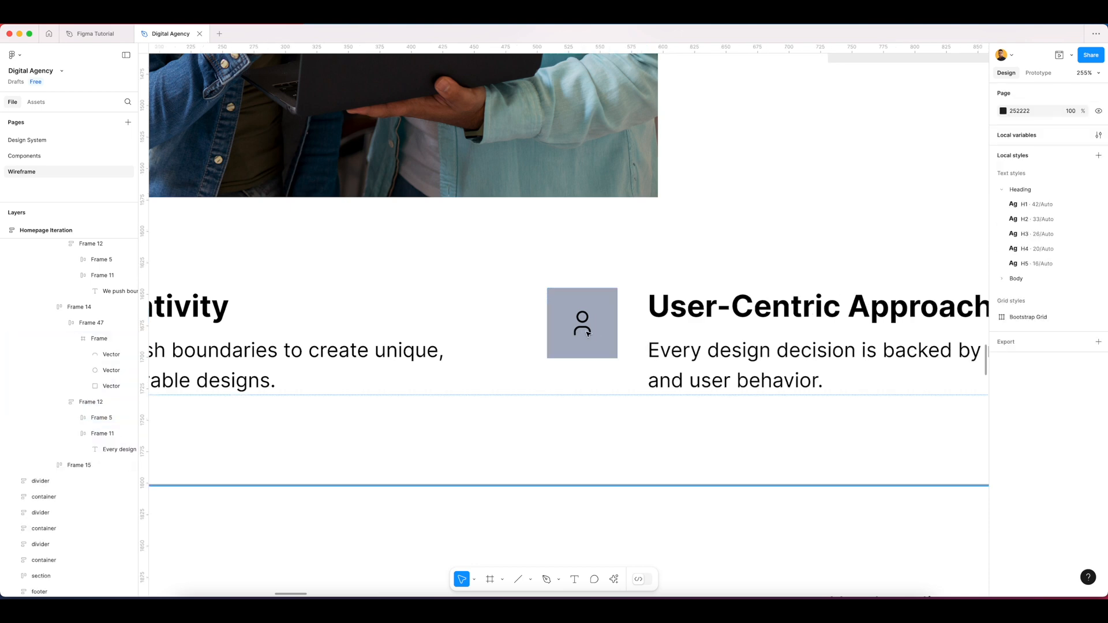
- Recolor the user icon in the User-Centric Approach tile with the library color themecolors/White
click(584, 334)
click(588, 333)
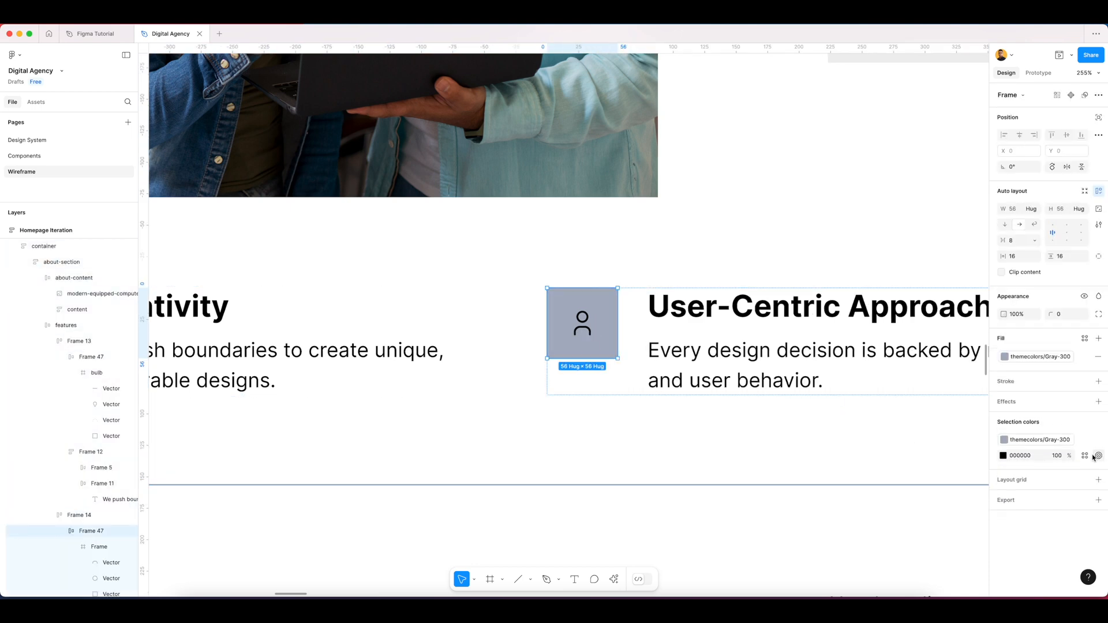
click(1086, 456)
text(wh)
click(902, 467)
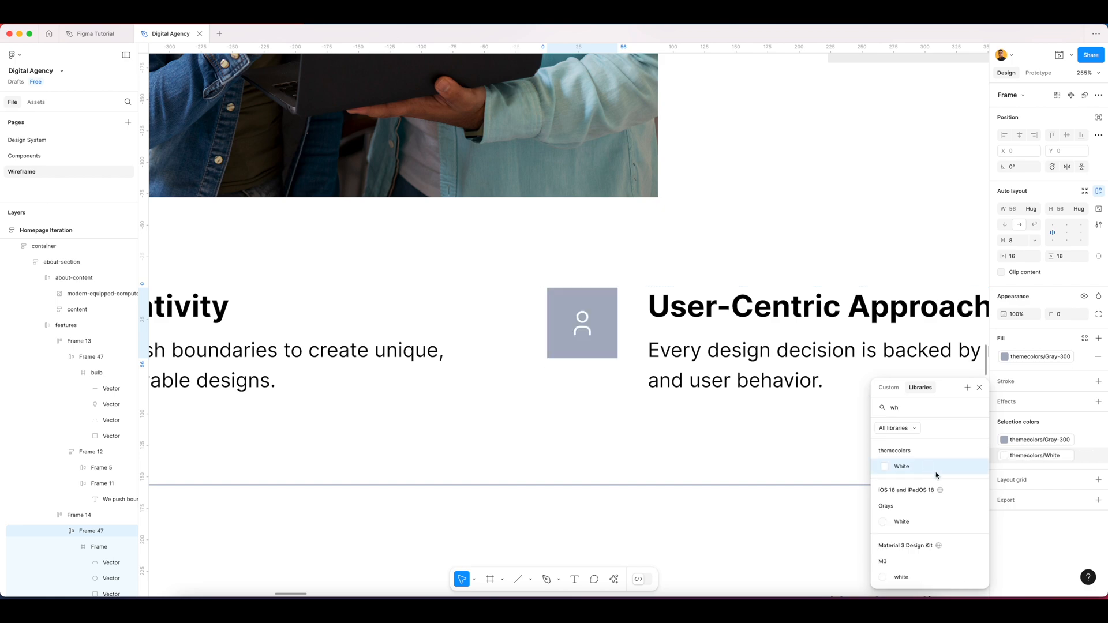
- Copy the user icon tile to the start of the Efficiency feature and delete the grey placeholder square there
scroll(520, 312, down, 2)
scroll(521, 312, down, 5)
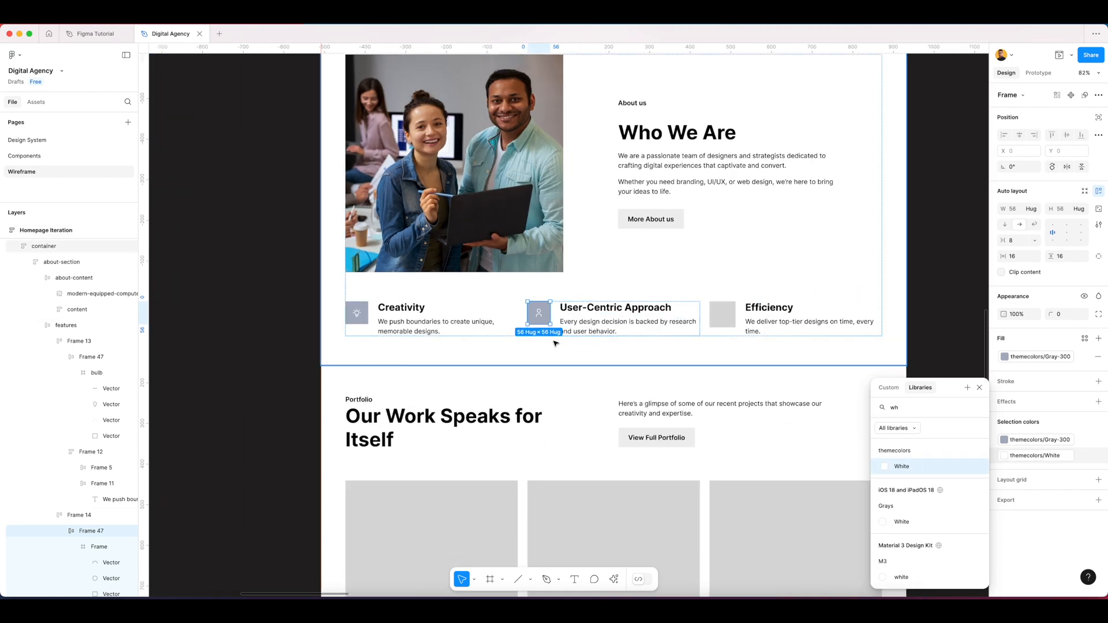
click(731, 321)
scroll(731, 321, up, 5)
key(super+v)
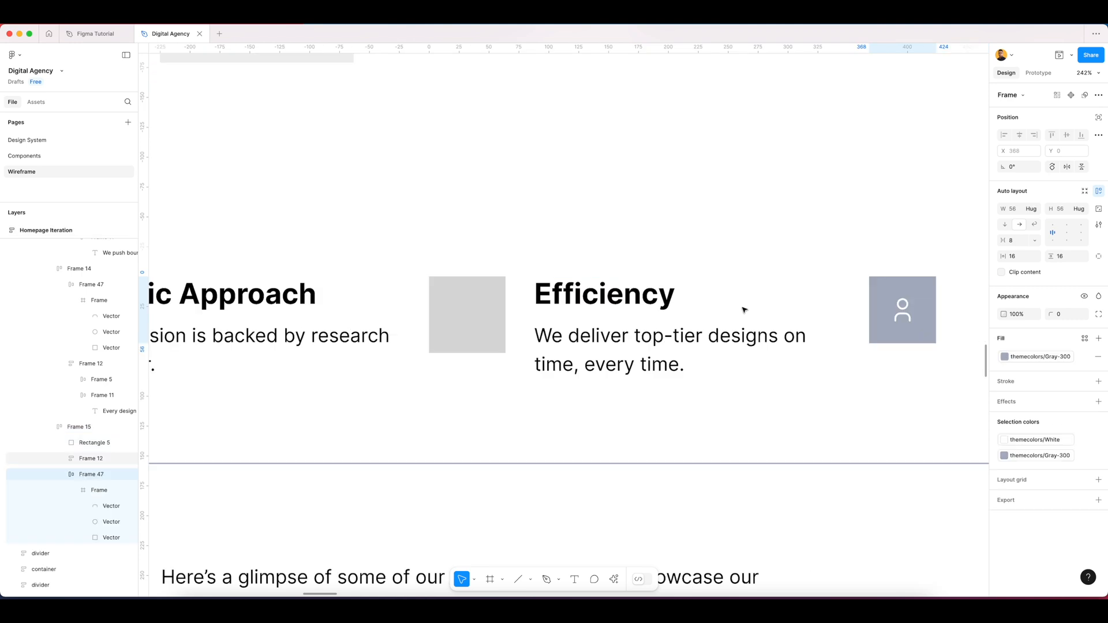
key(Left)
click(493, 302)
key(Delete)
- Copy the Efficiency heading text, switch to Tabler Icons in Chrome, and search for "Efficiency" and for "flash"
double_click(598, 305)
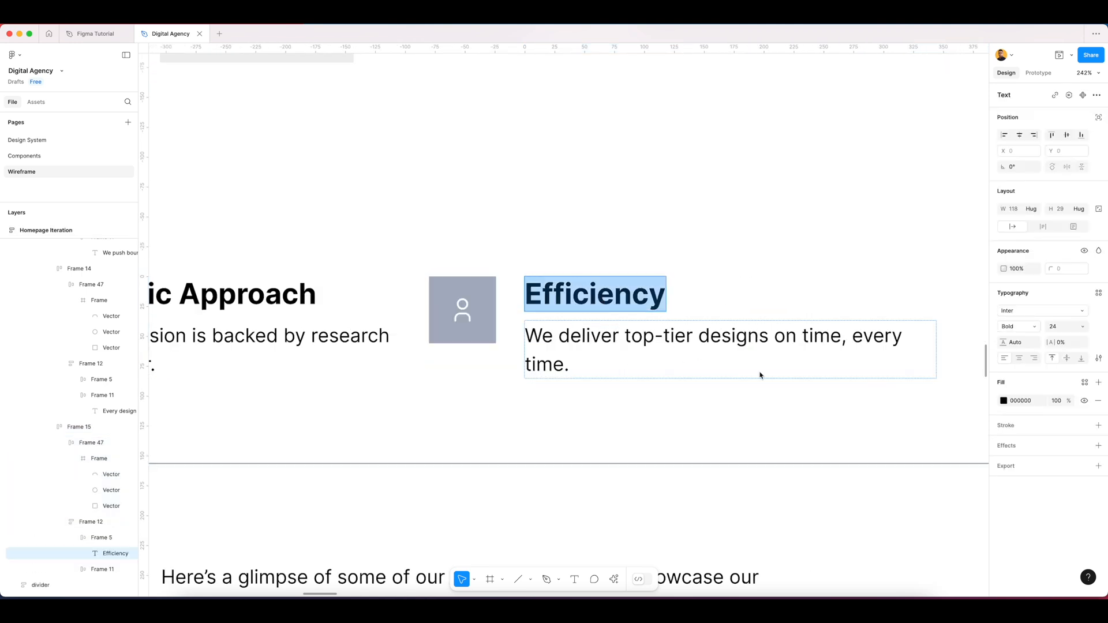
key(super+Tab)
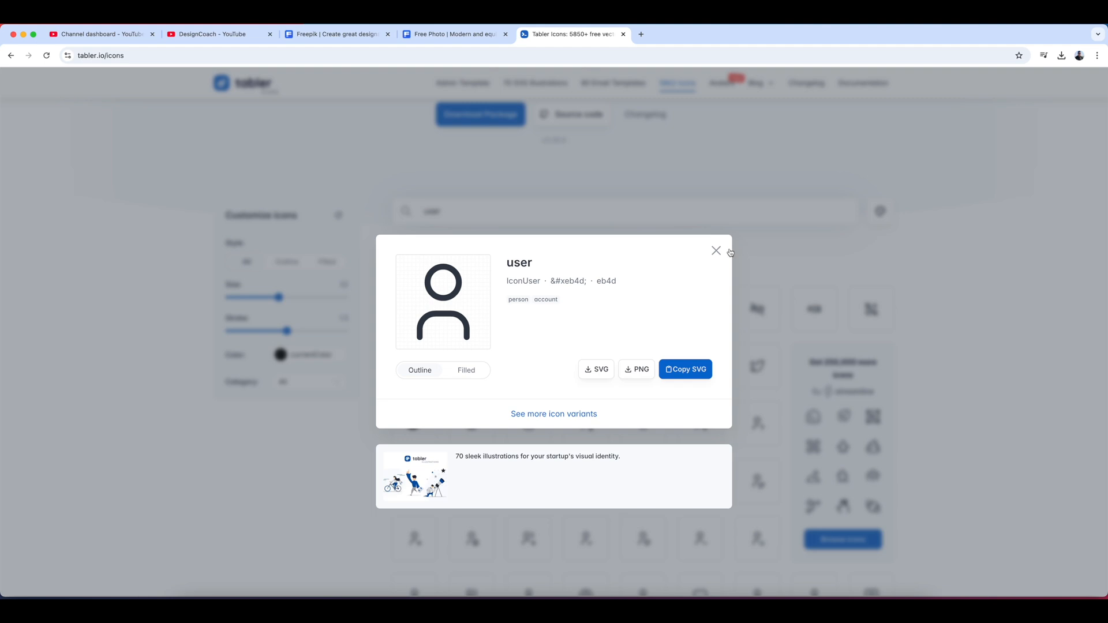
click(459, 210)
click(491, 215)
key(super+a)
key(super+v)
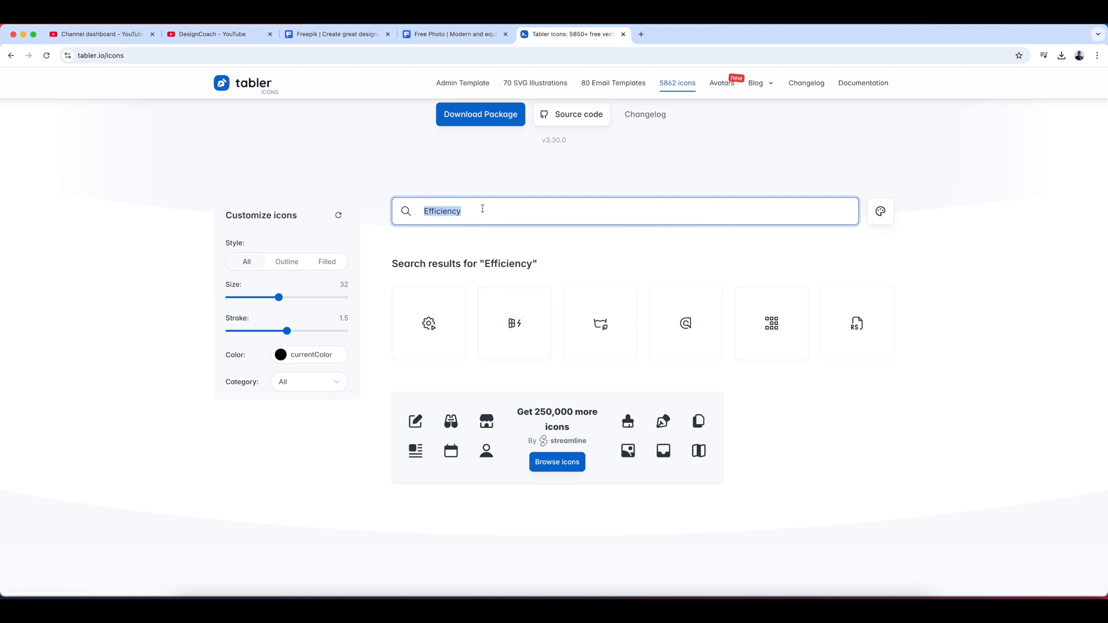
text(spark)
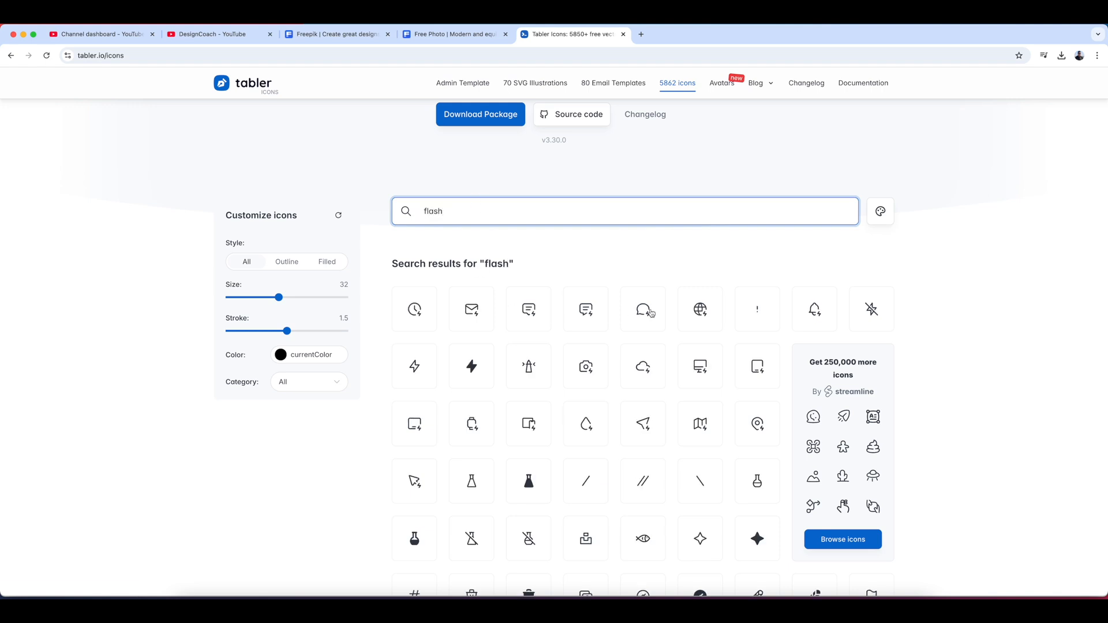
- Copy the outline bolt icon from the "flash" search results
scroll(647, 309, down, 5)
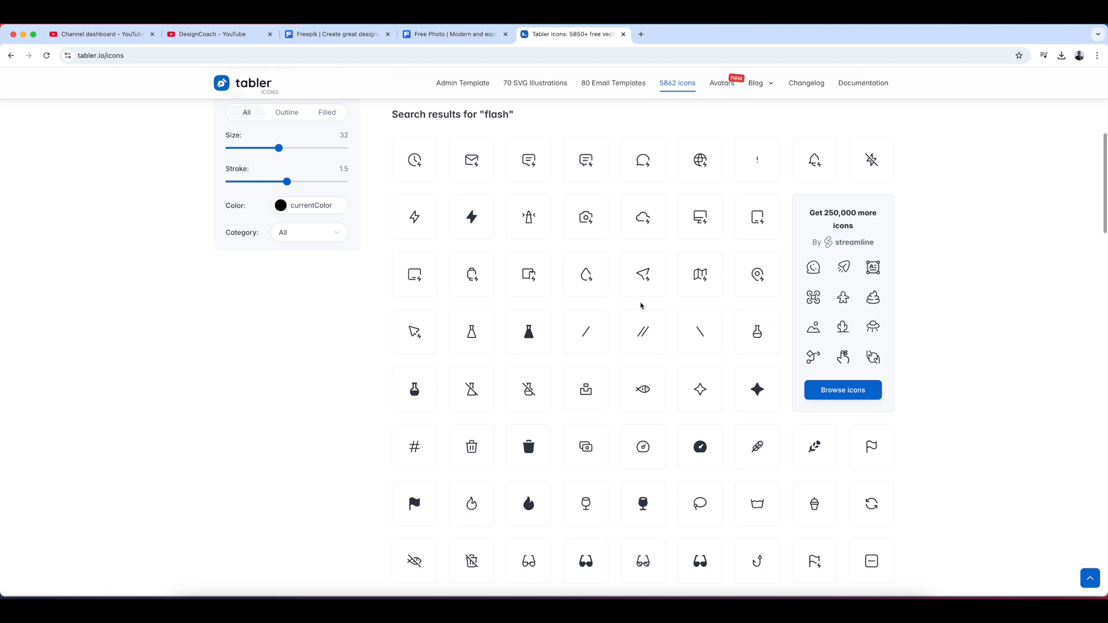
scroll(641, 306, up, 4)
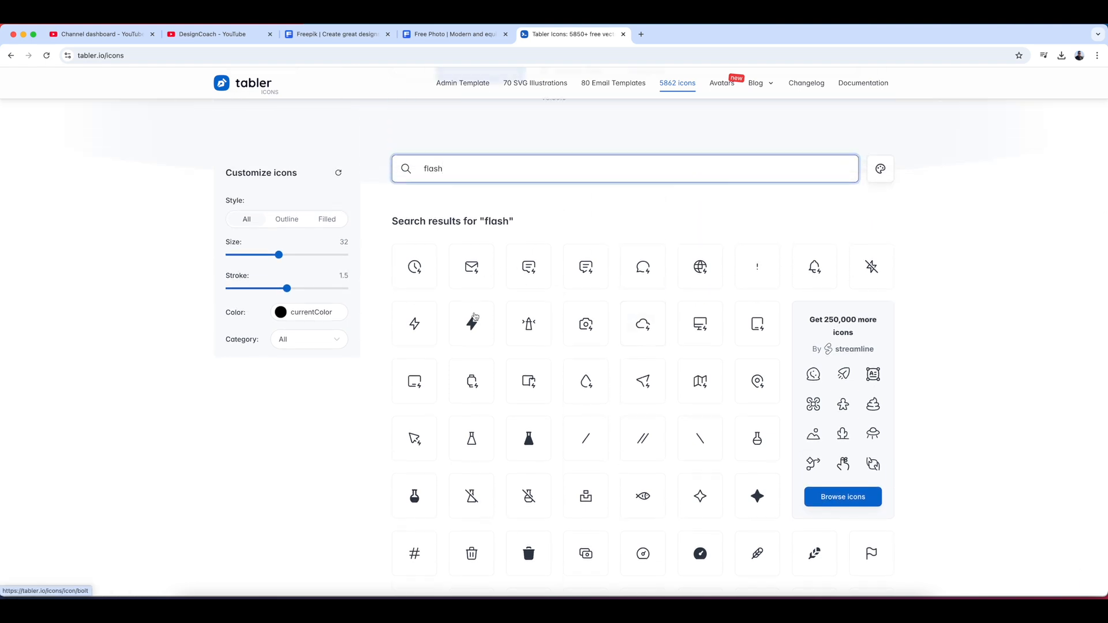
click(416, 329)
click(664, 366)
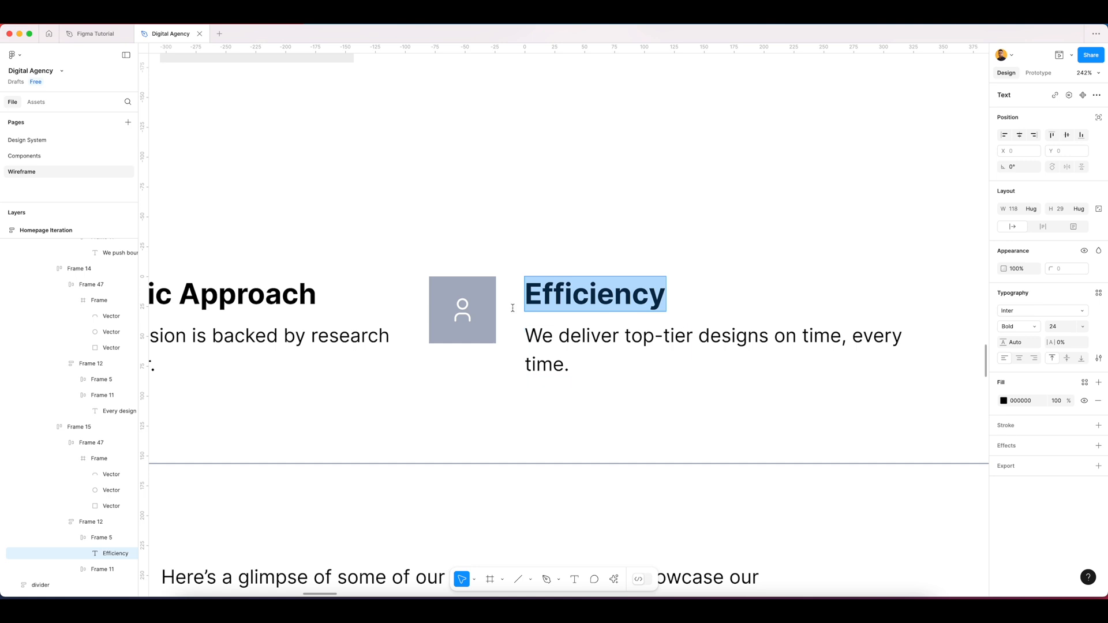
- Switch to Figma, paste the bolt icon into the Efficiency tile, and delete the user icon there
key(Escape)
click(485, 308)
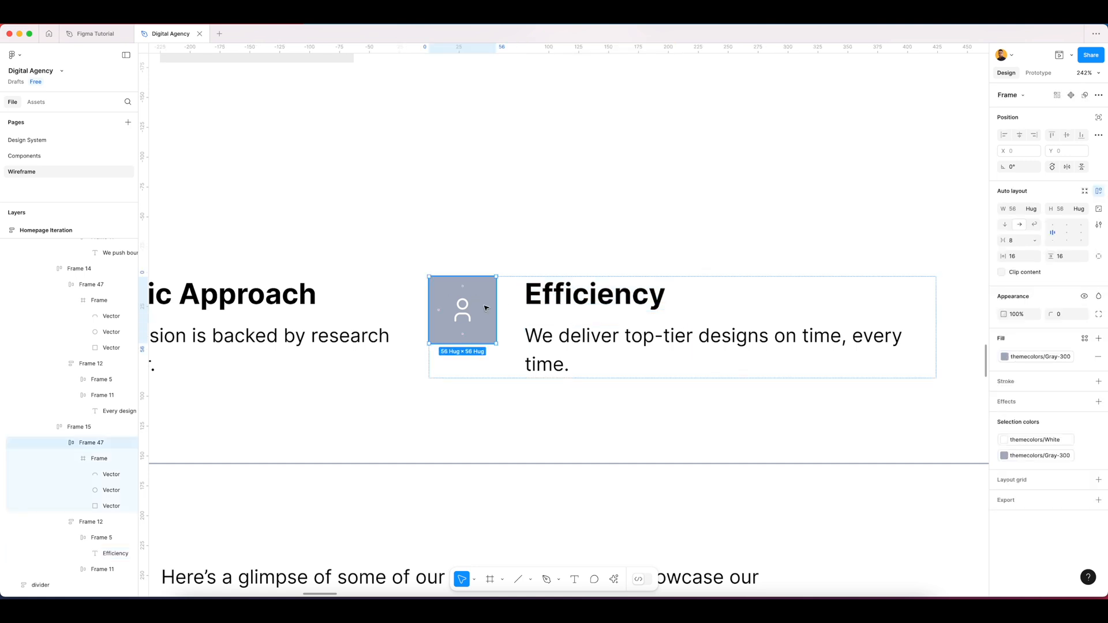
key(super+v)
click(461, 312)
click(474, 310)
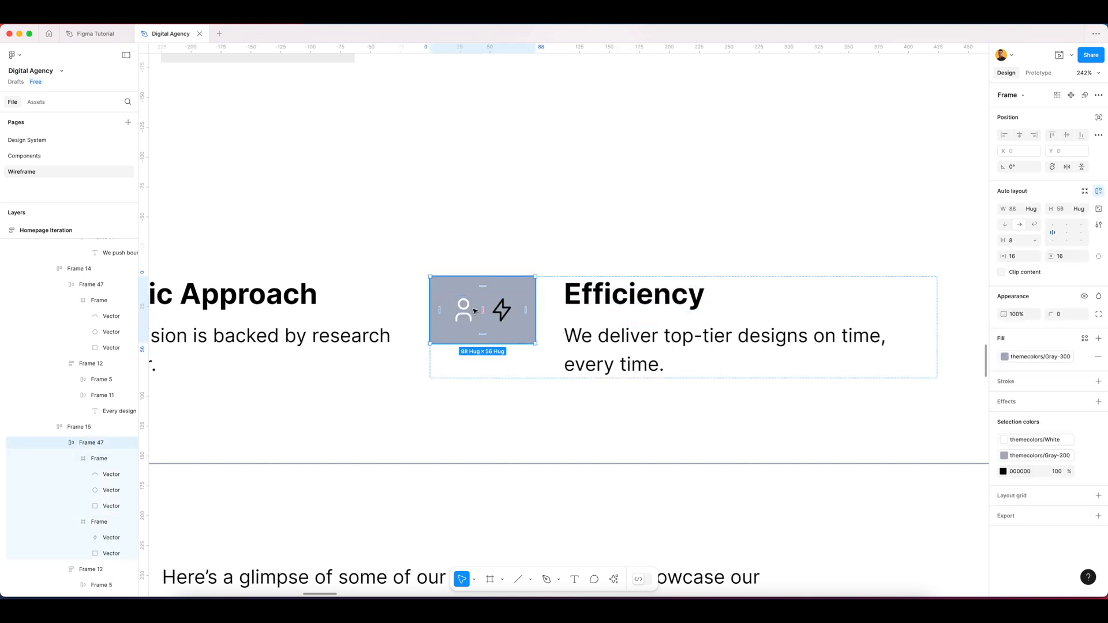
click(471, 313)
key(Delete)
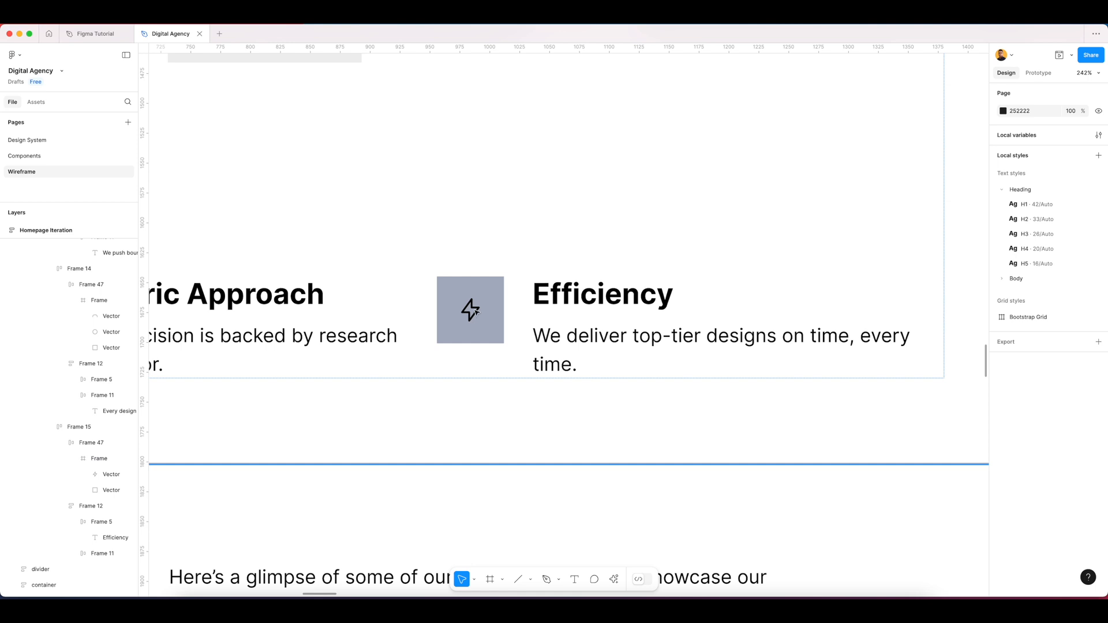
- Recolor the bolt icon in the Efficiency tile with the library color themecolors/White
click(473, 312)
double_click(474, 312)
double_click(474, 312)
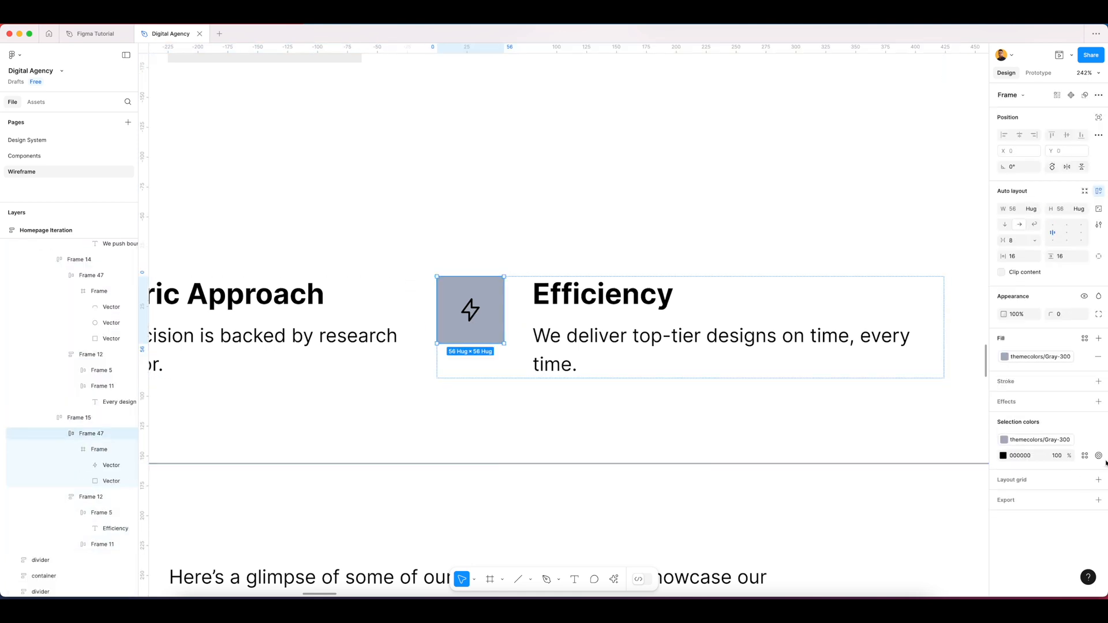
click(1085, 456)
text(w)
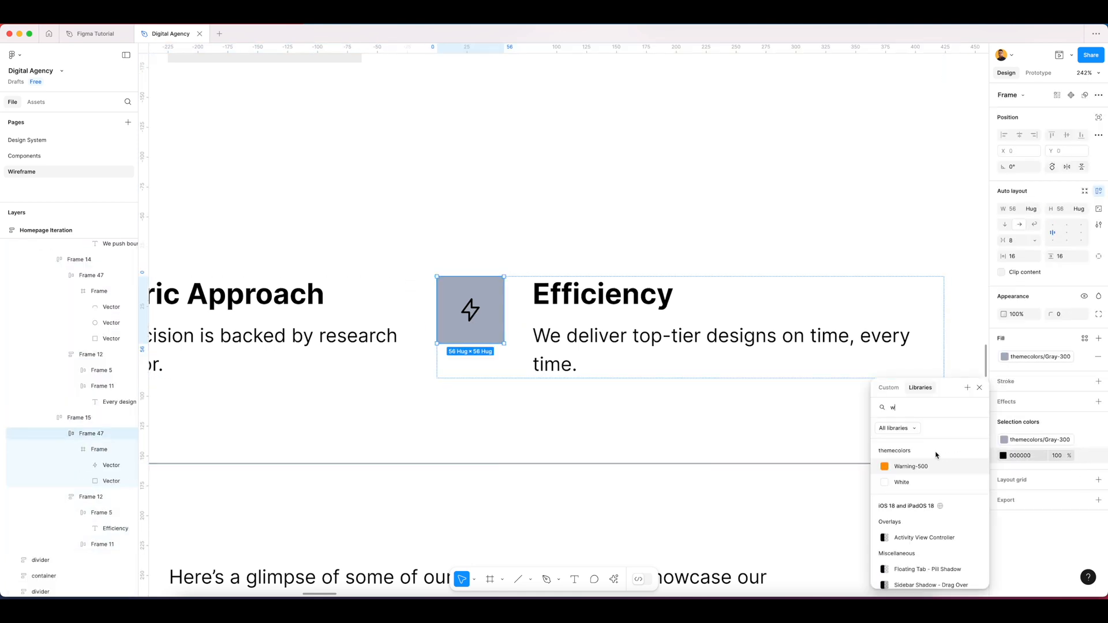
click(914, 481)
scroll(740, 281, down, 10)
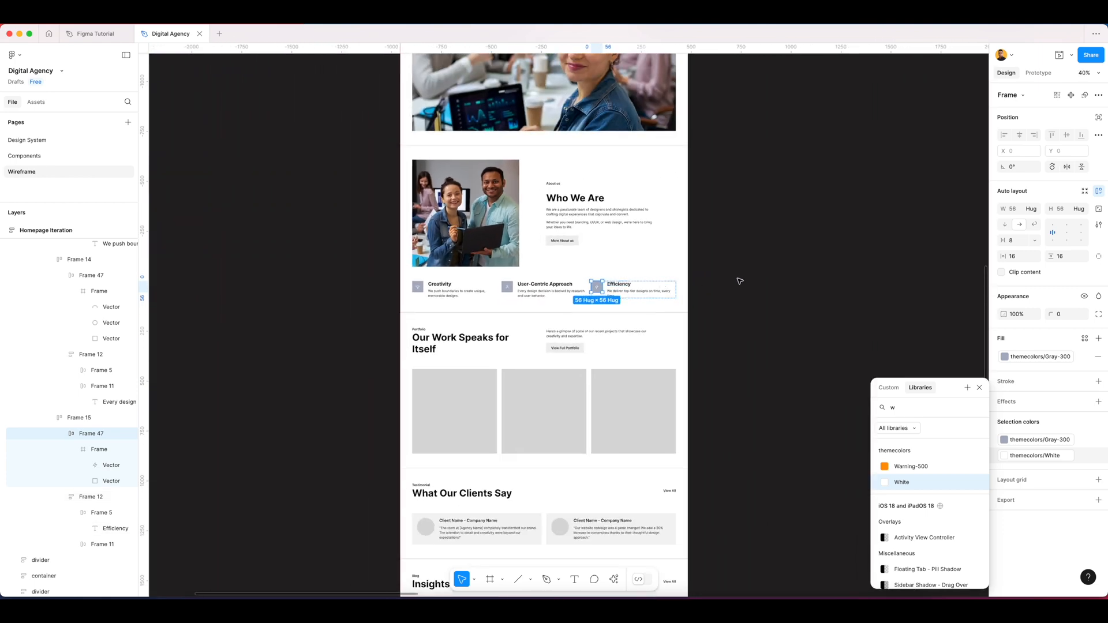
click(740, 281)
- Move the MacBook and iPhone mockup images together closer to the Homepage Iteration frame
scroll(732, 280, down, 5)
scroll(728, 225, up, 5)
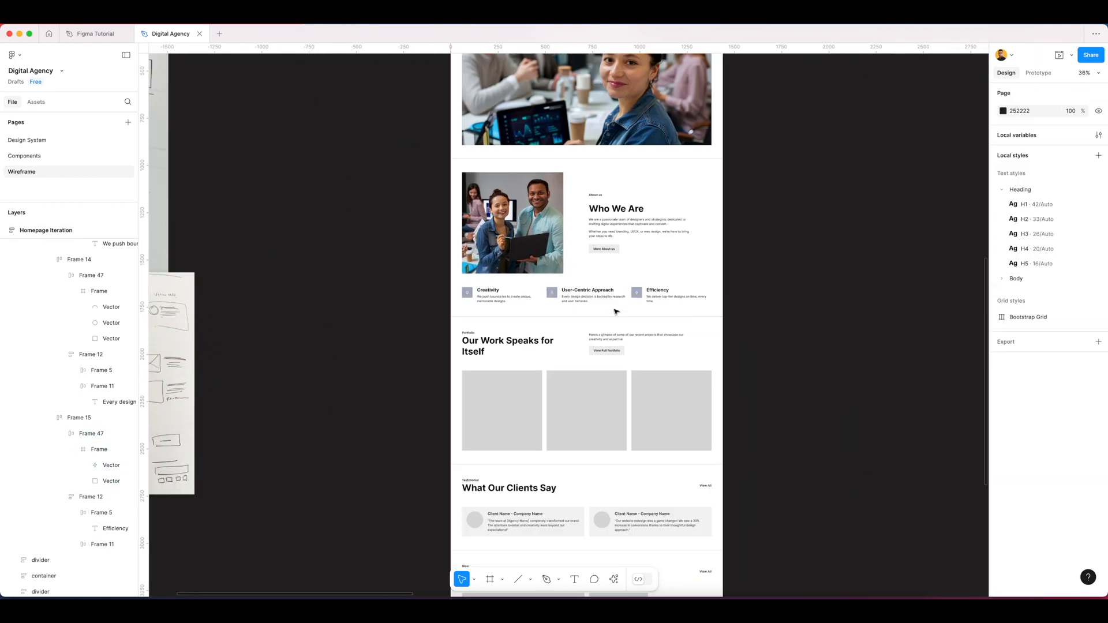
scroll(616, 312, up, 4)
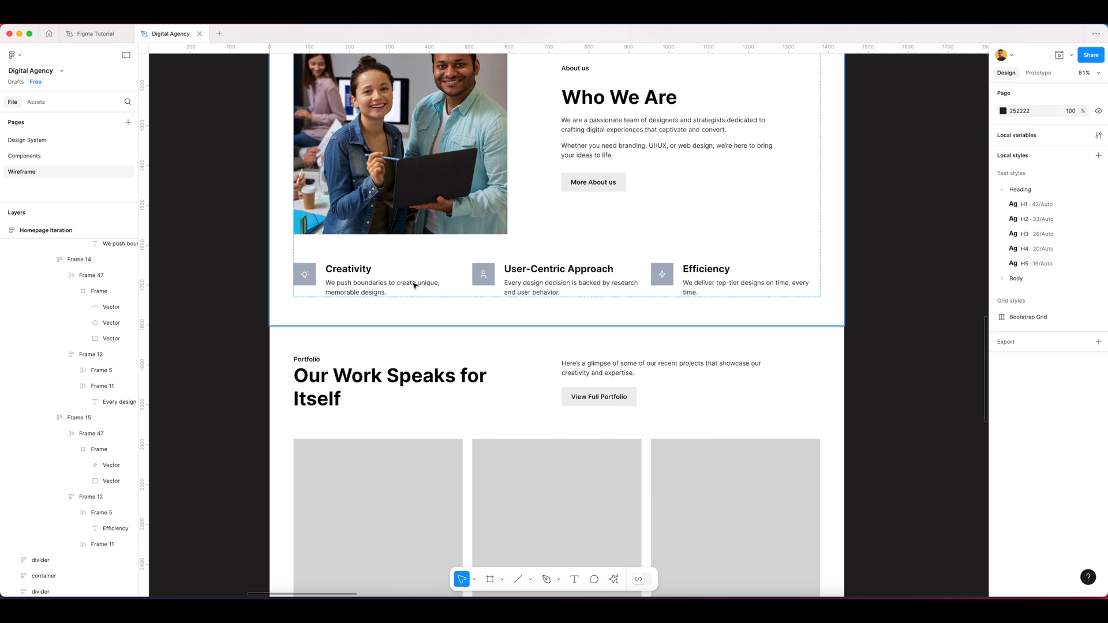
scroll(647, 322, down, 3)
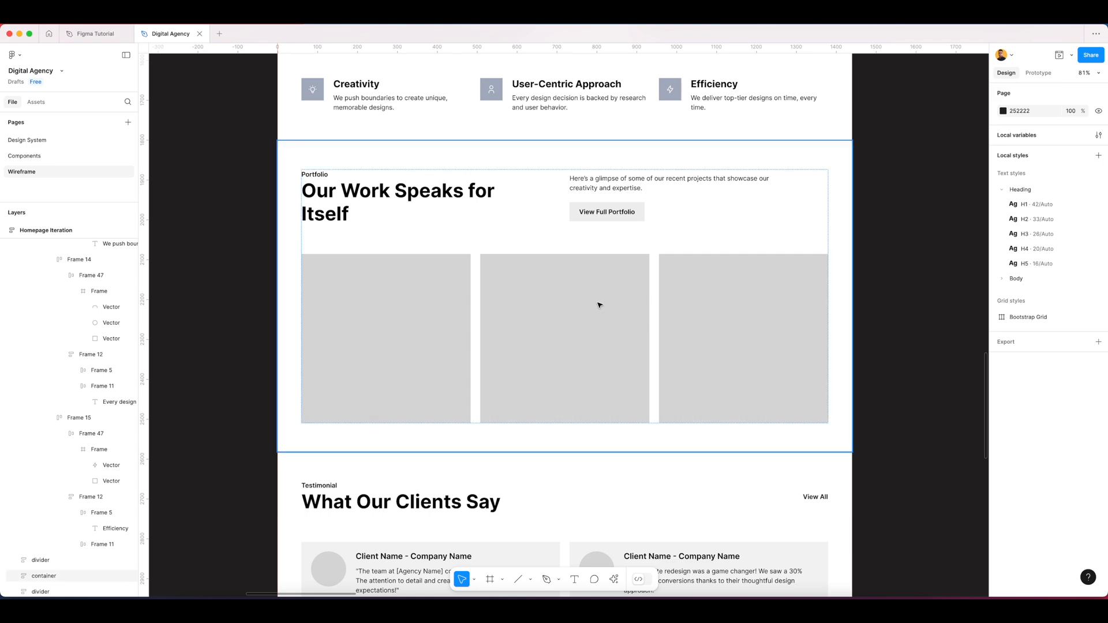
scroll(616, 313, down, 6)
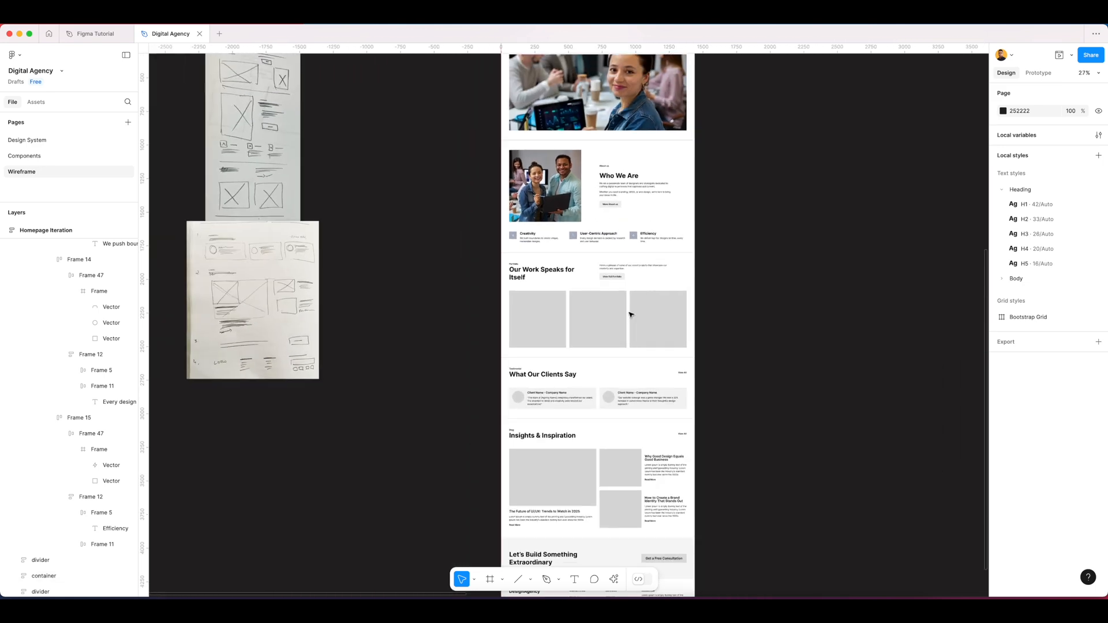
drag(783, 250, 662, 305)
drag(669, 170, 433, 259)
scroll(628, 312, down, 5)
click(796, 390)
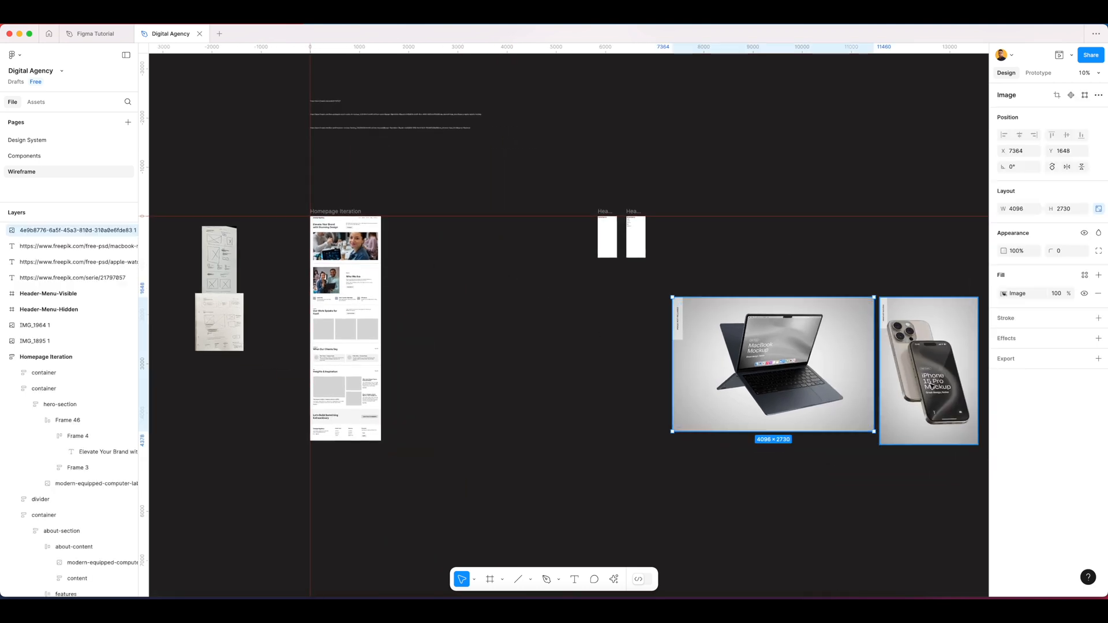
shift+click(914, 378)
drag(814, 375, 603, 354)
click(527, 185)
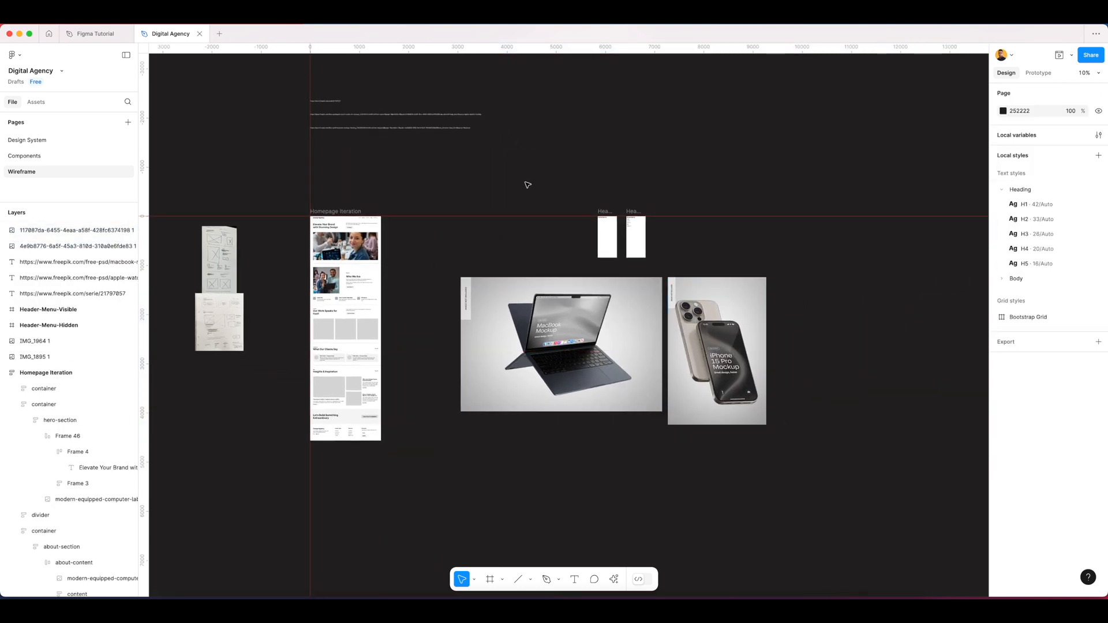
- Copy the Apple Watch mockup's Freepik link from the canvas and open it in a new Chrome tab
click(381, 116)
key(super+c)
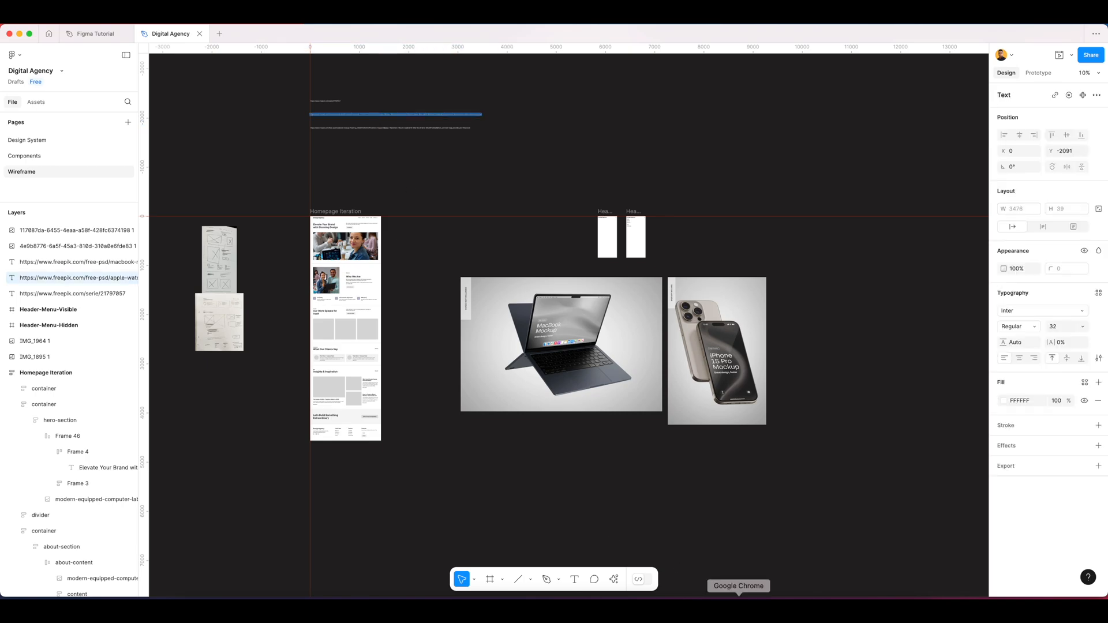
click(707, 595)
key(super+t)
key(super+v)
key(Return)
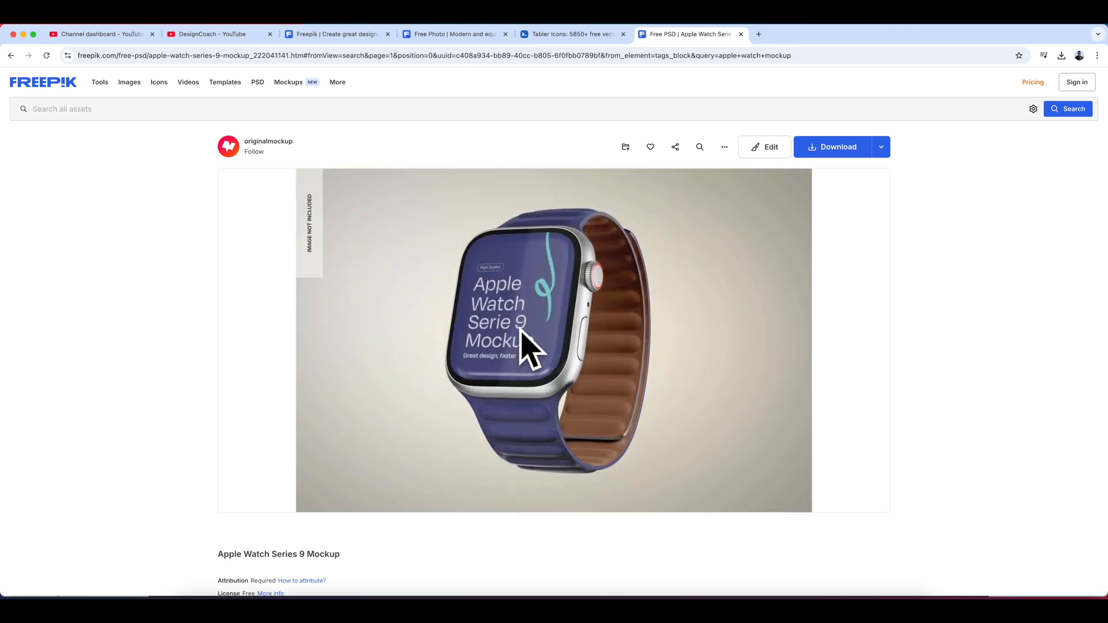
- Open Freepik's Devices mockup category and browse its Iphone Mockups collection
click(335, 35)
mouse_move(303, 86)
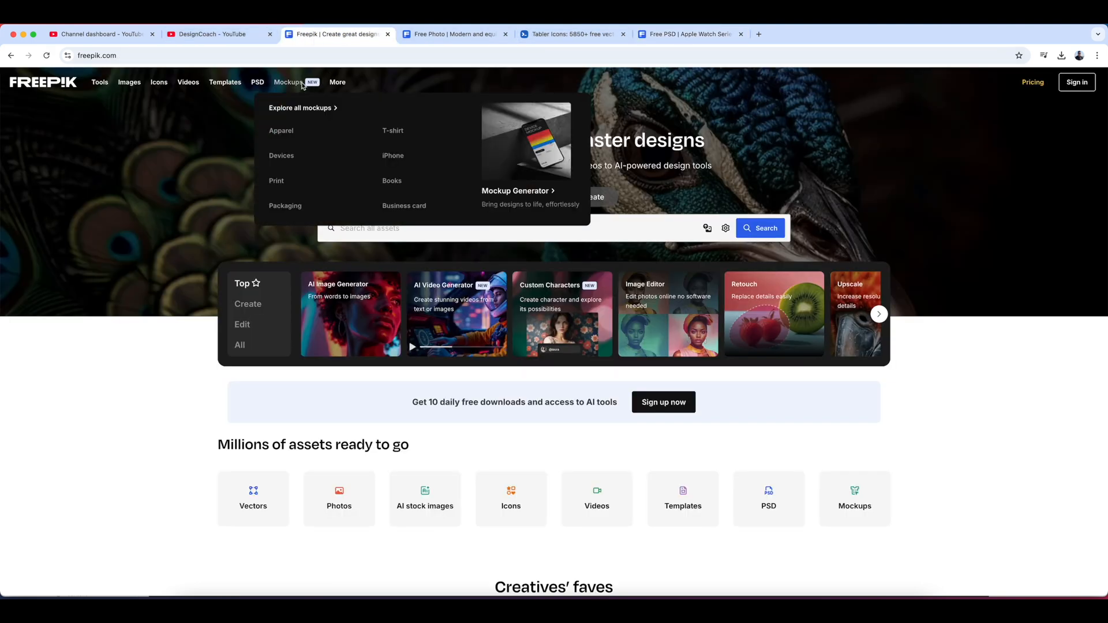
click(282, 157)
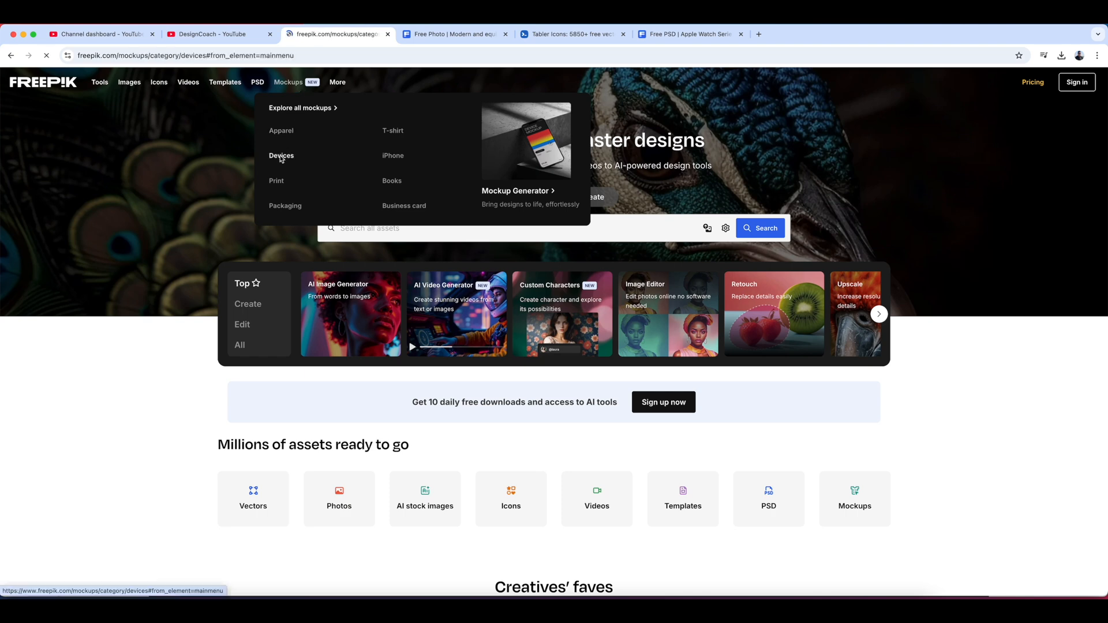
scroll(779, 393, down, 2)
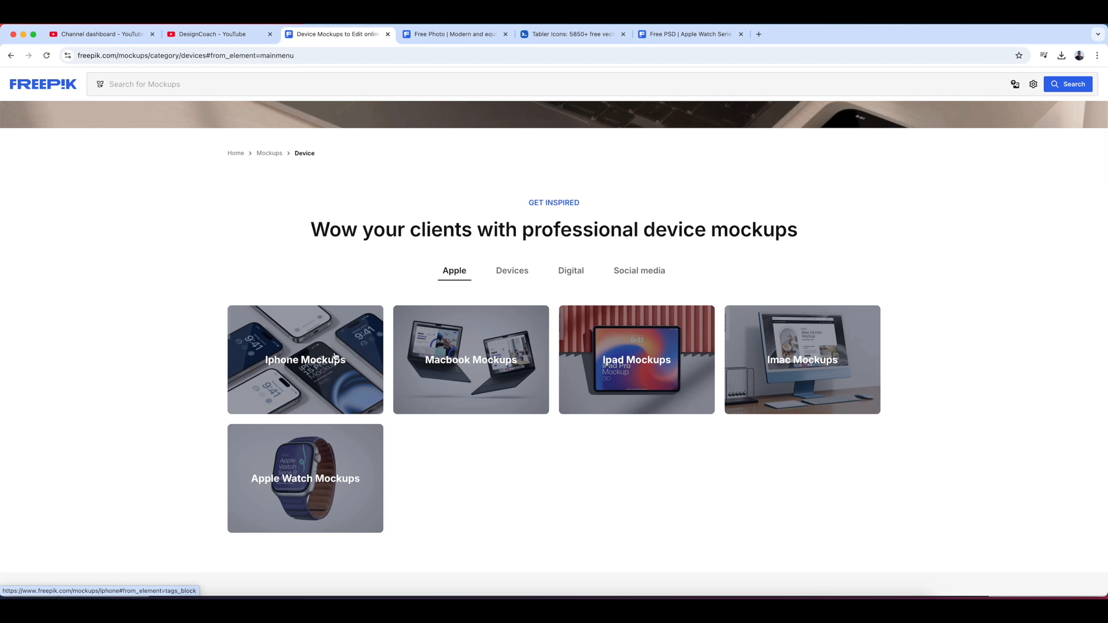
click(335, 356)
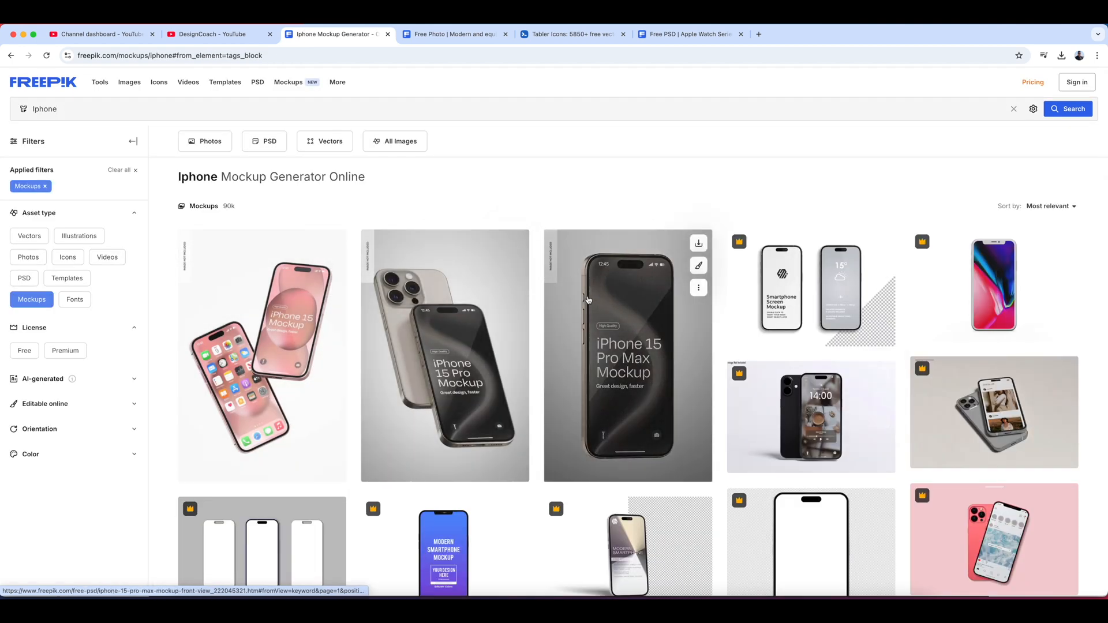
scroll(588, 299, down, 3)
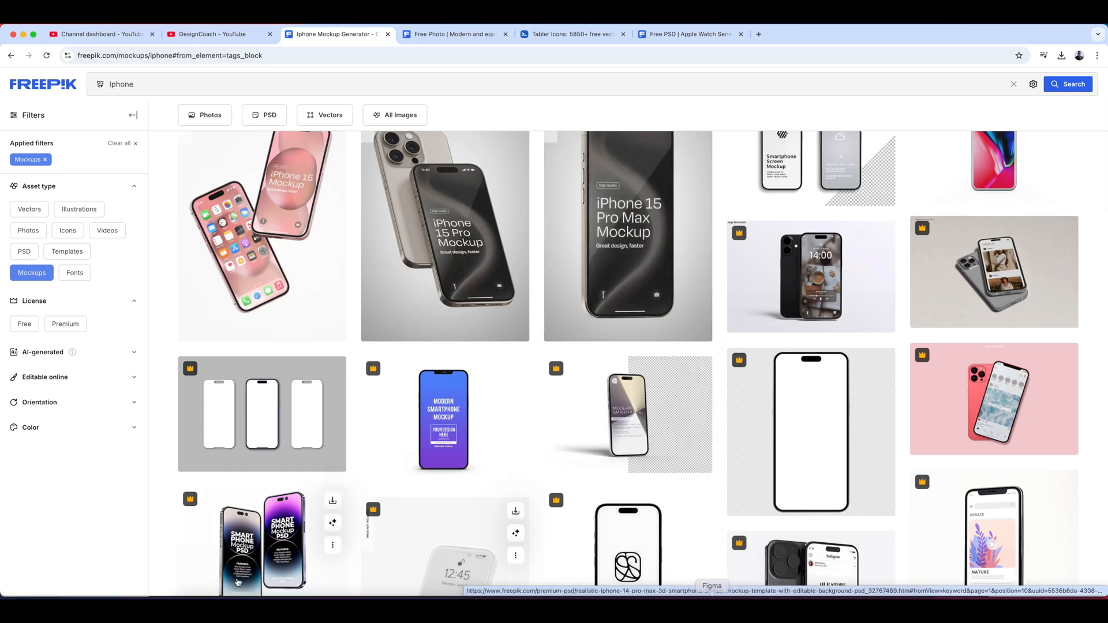
- Return to Figma, then copy the JPG from the iphone-15-pro-mockup-front-back-view folder in Finder's Downloads
click(712, 594)
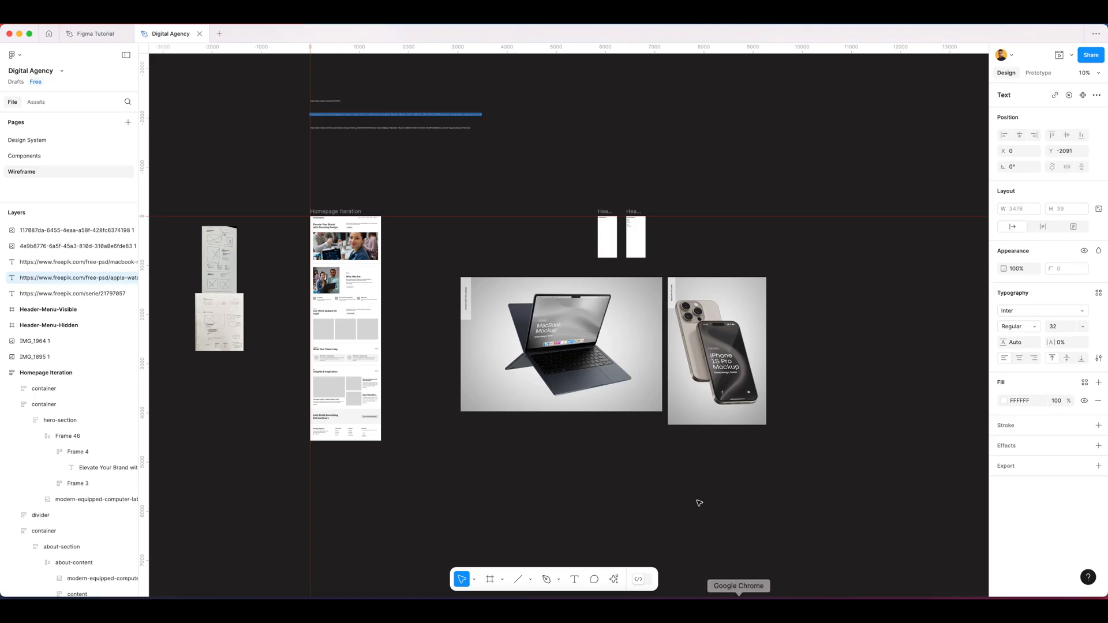
scroll(560, 346, up, 5)
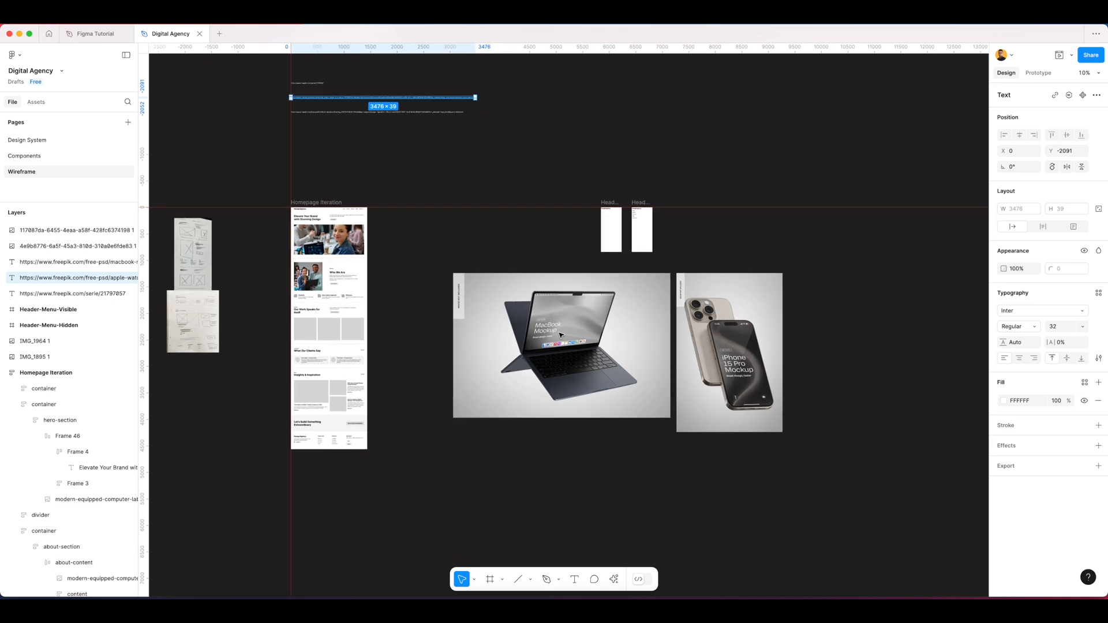
key(Escape)
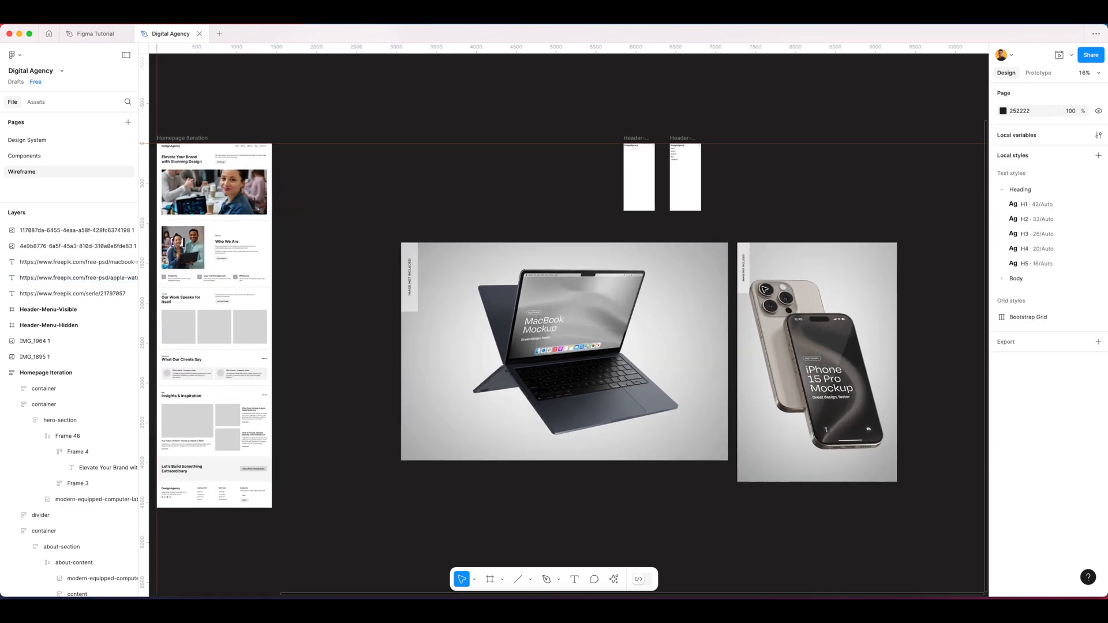
scroll(551, 295, down, 3)
scroll(604, 329, left, 3)
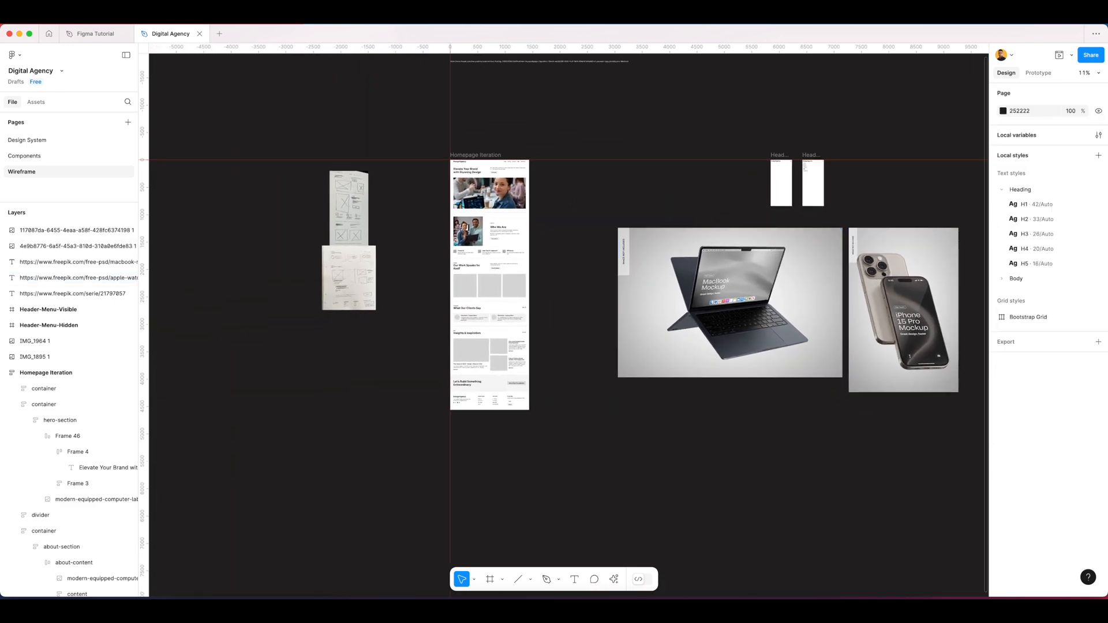
click(188, 606)
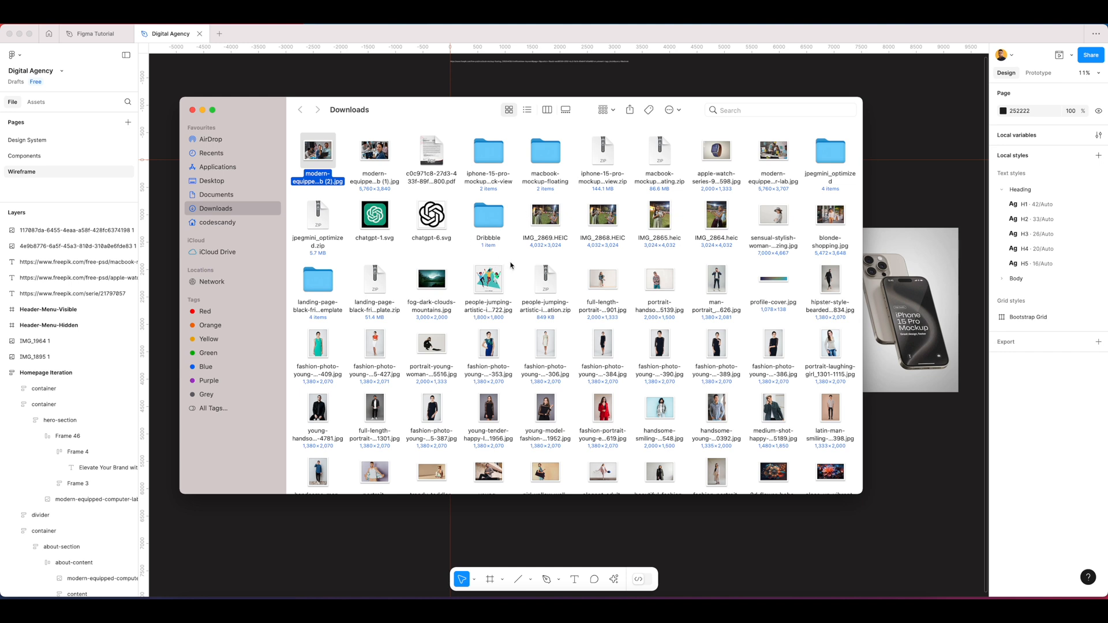
click(752, 213)
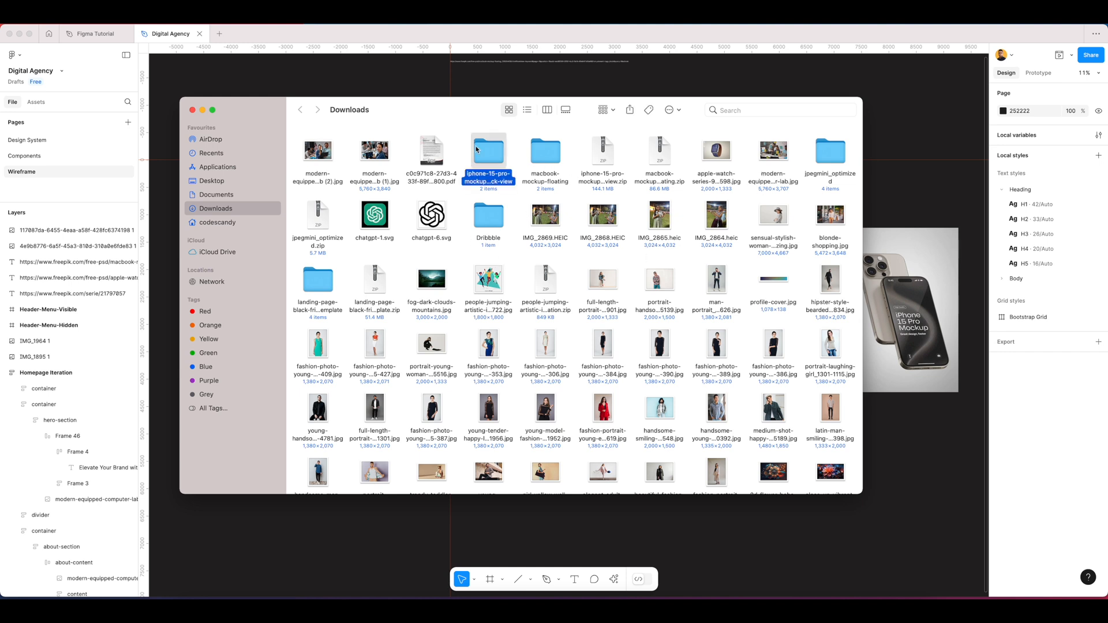
double_click(489, 151)
click(318, 147)
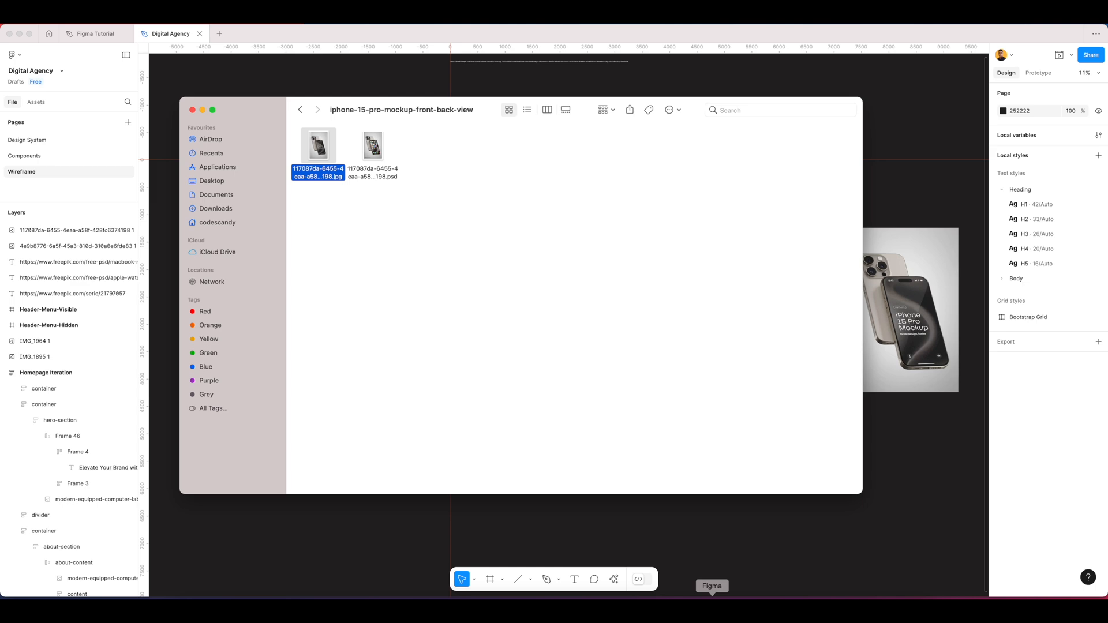
- Switch to Figma and replace the first grey portfolio placeholder with the copied iPhone 15 Pro mockup image
click(713, 606)
scroll(469, 288, up, 5)
click(468, 322)
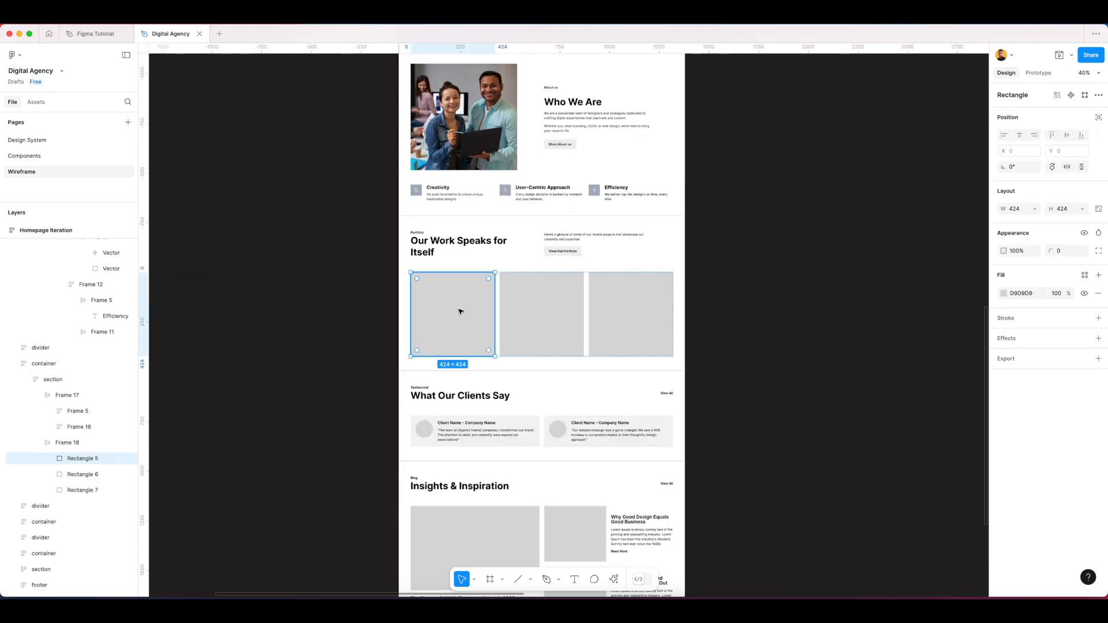
scroll(468, 315, up, 3)
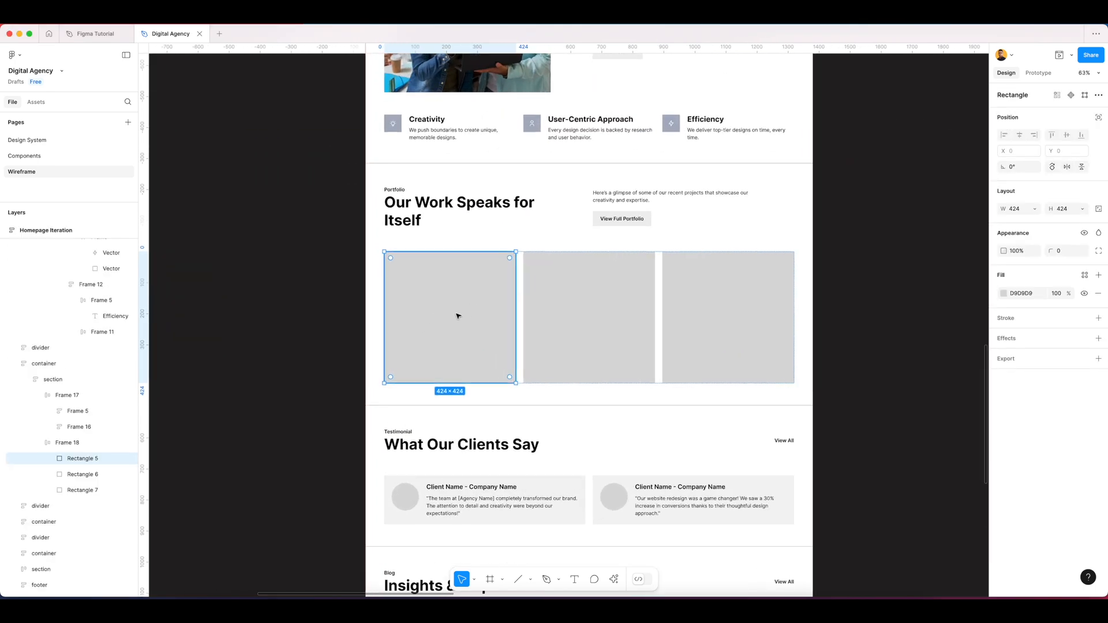
key(super+v)
click(358, 287)
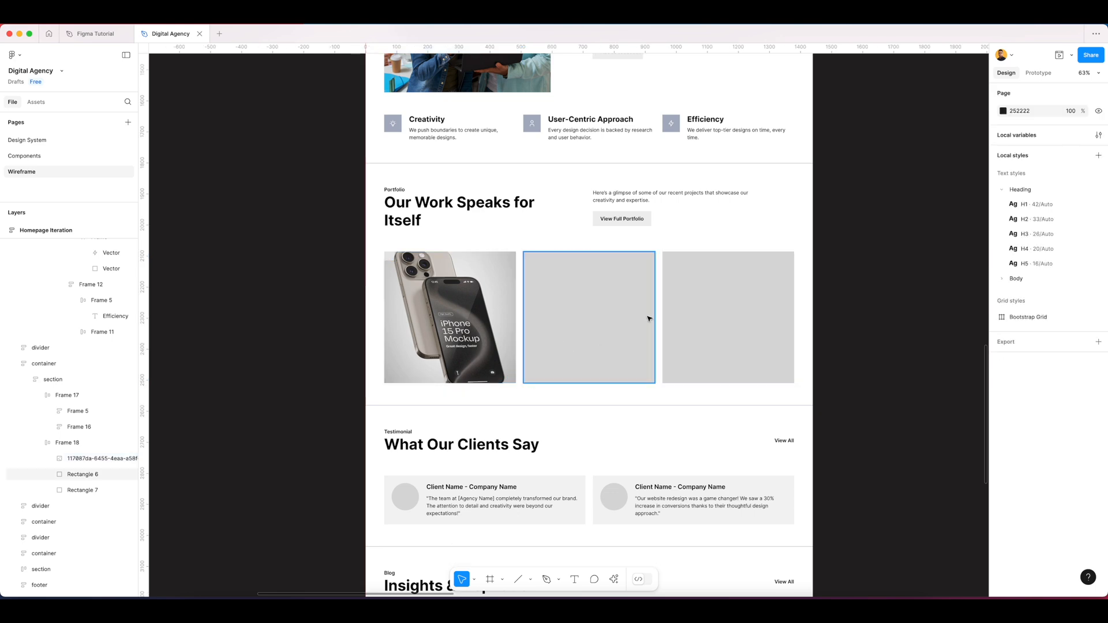
- Switch to Finder and copy the JPG from the macbook-mockup-floating folder
scroll(649, 318, down, 4)
key(super+Tab)
key(super+Up)
key(Right)
key(super+Down)
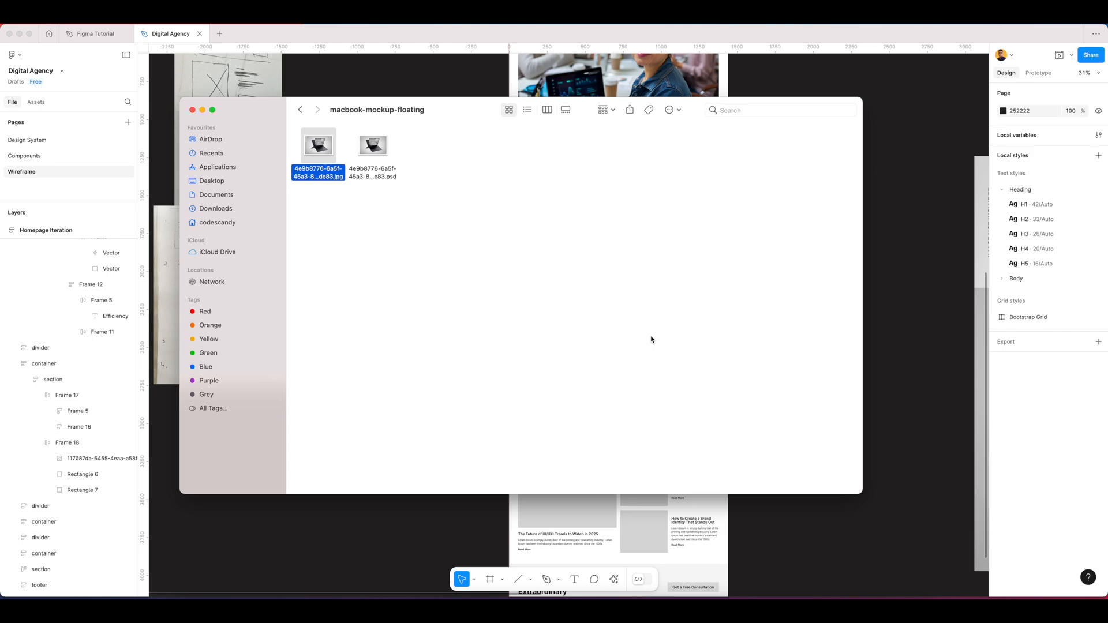
- Switch to Figma and replace the middle grey portfolio placeholder with the copied MacBook mockup image
key(super+Tab)
click(639, 333)
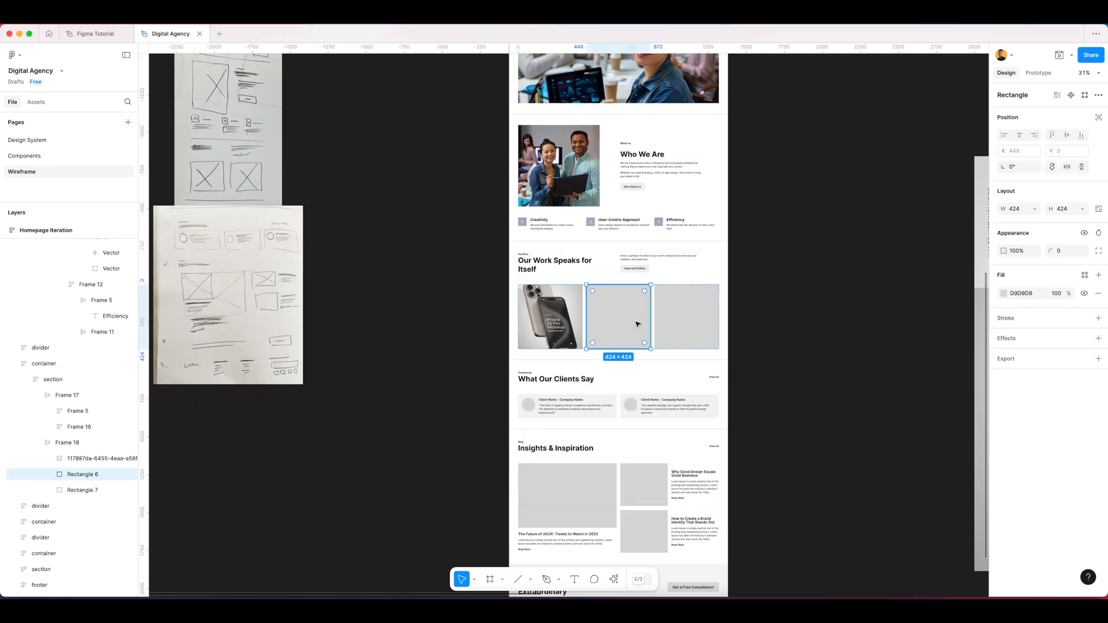
scroll(639, 324, up, 5)
key(super+v)
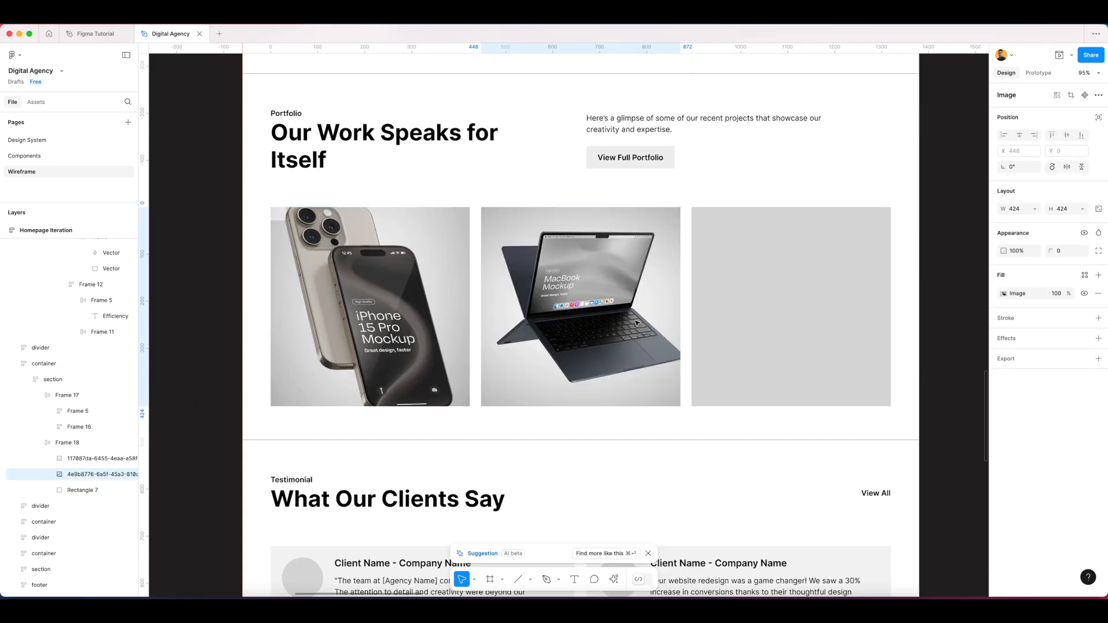
- Replace the remaining grey portfolio placeholder with the copied MacBook mockup image
scroll(637, 322, down, 4)
click(696, 307)
scroll(698, 308, up, 2)
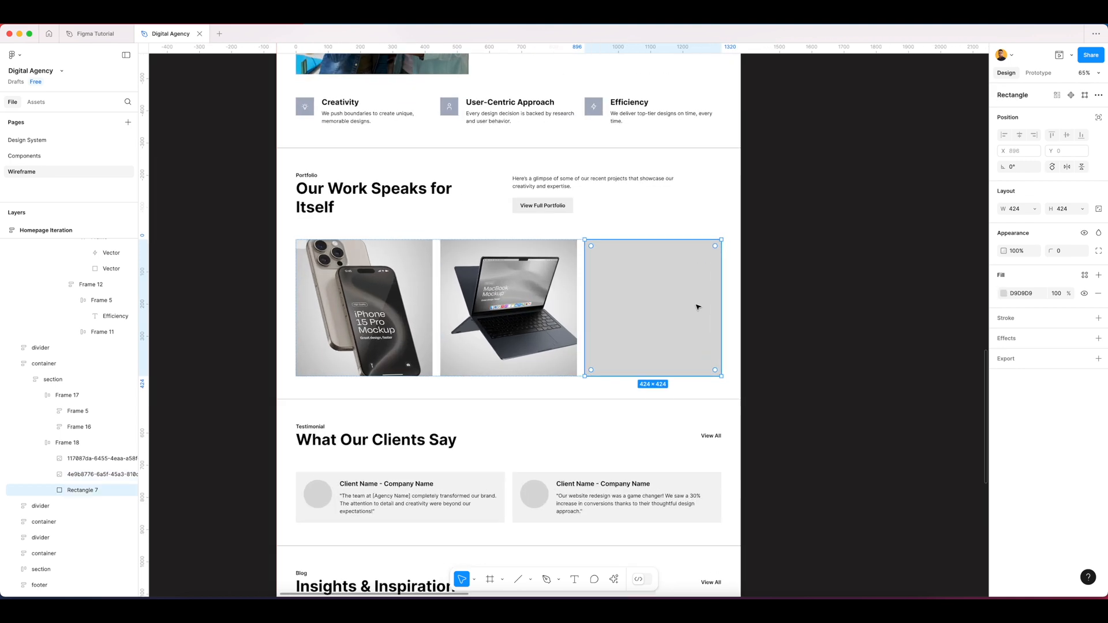
key(super+v)
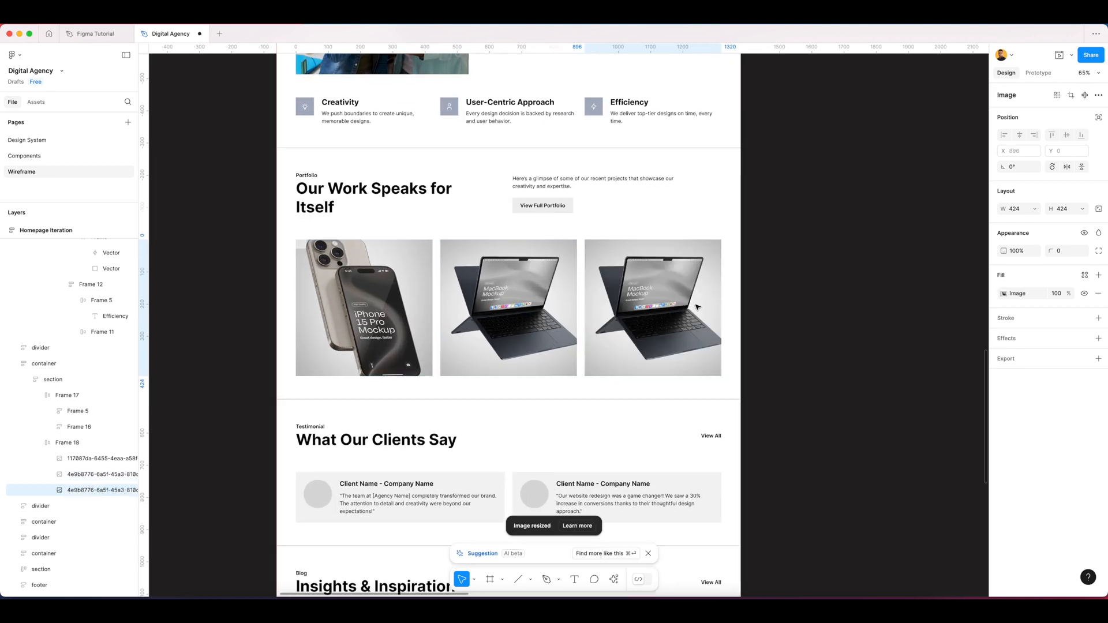
click(820, 300)
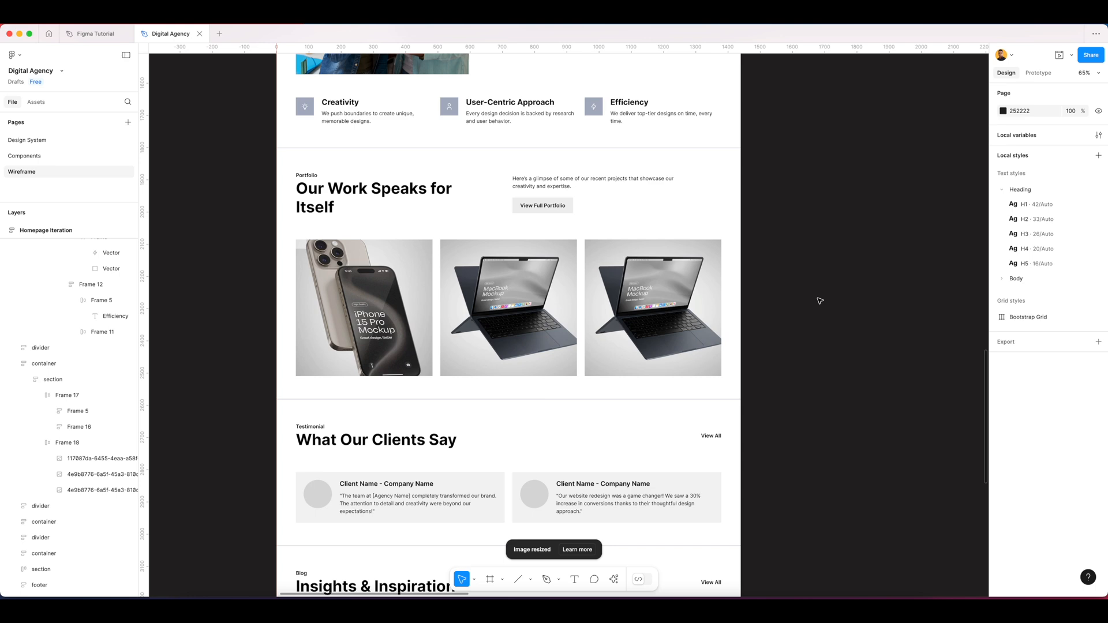
- Switch to Finder and go to the Desktop folder to find avatars for the testimonial cards
scroll(646, 233, down, 5)
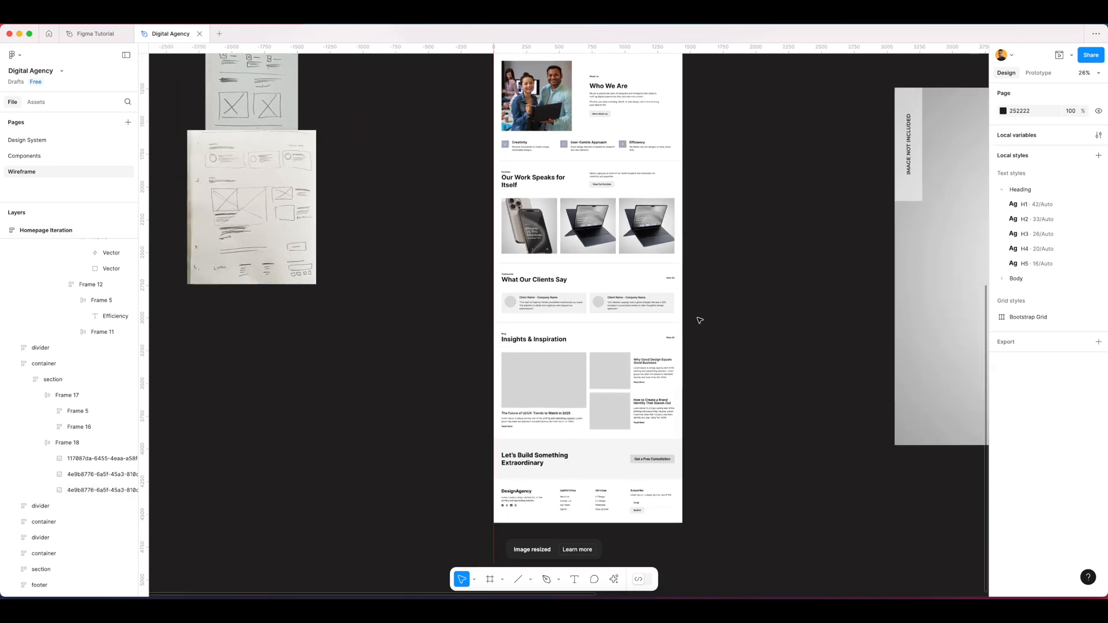
scroll(701, 319, down, 3)
scroll(581, 183, up, 5)
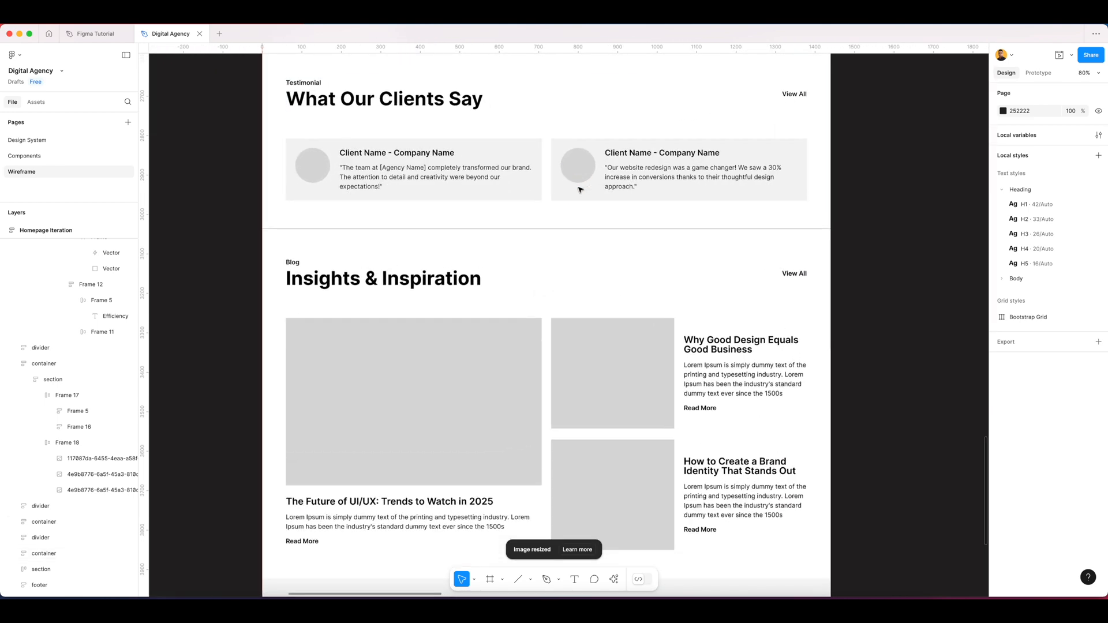
scroll(536, 231, up, 1)
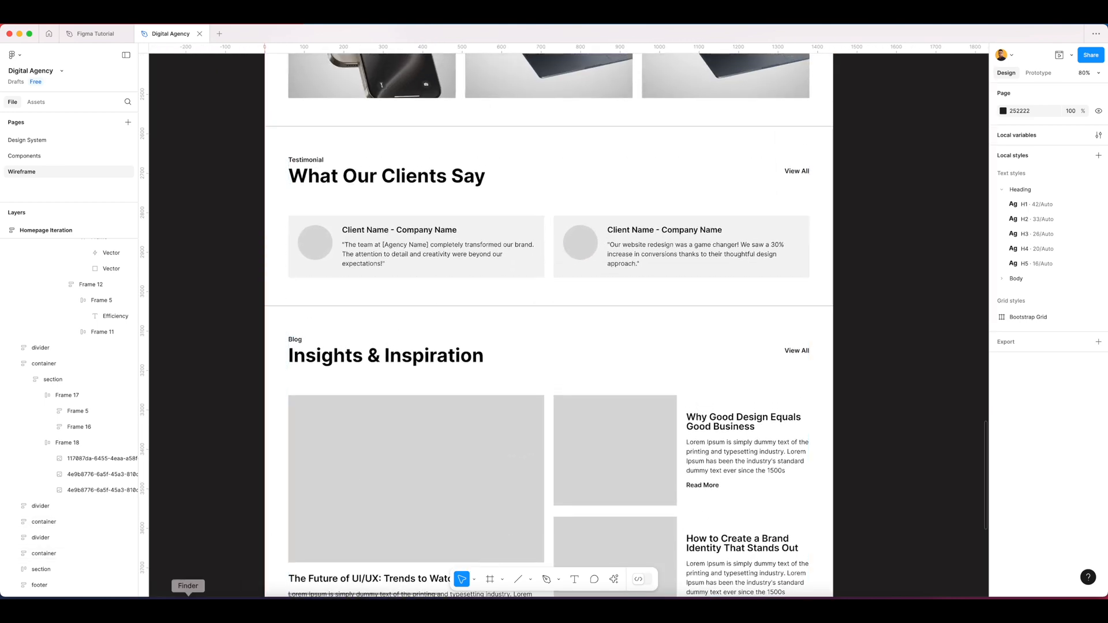
click(431, 334)
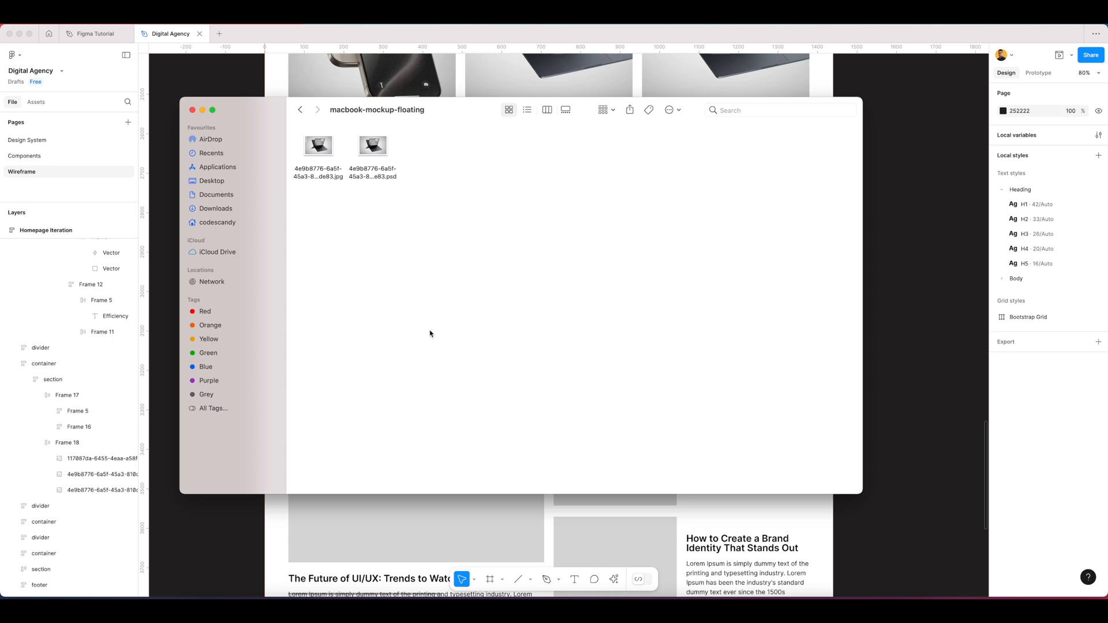
key(super+Up)
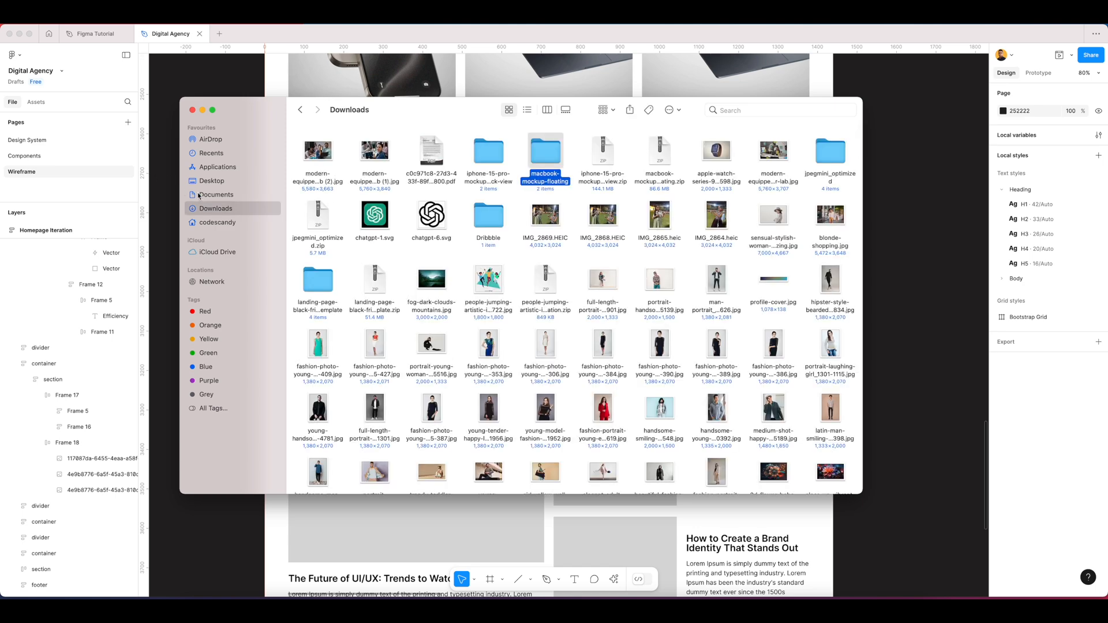
click(212, 181)
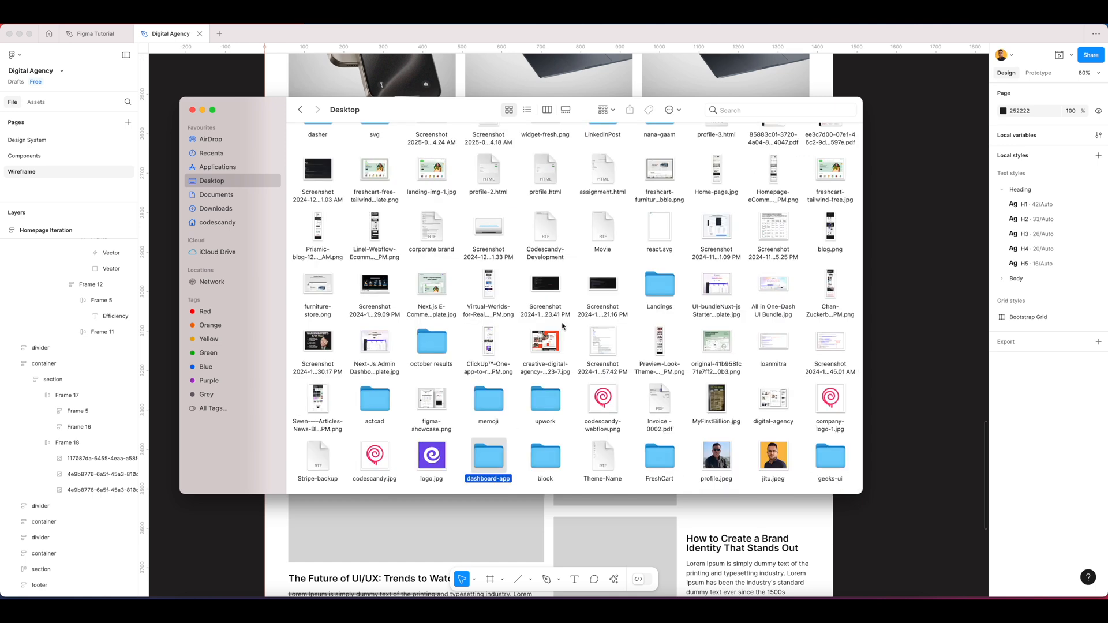
- Find the dasher folder on the Desktop and open its avatar subfolder
key(Right)
key(Right)
key(Right)
key(Right)
text(dasher)
scroll(582, 293, up, 4)
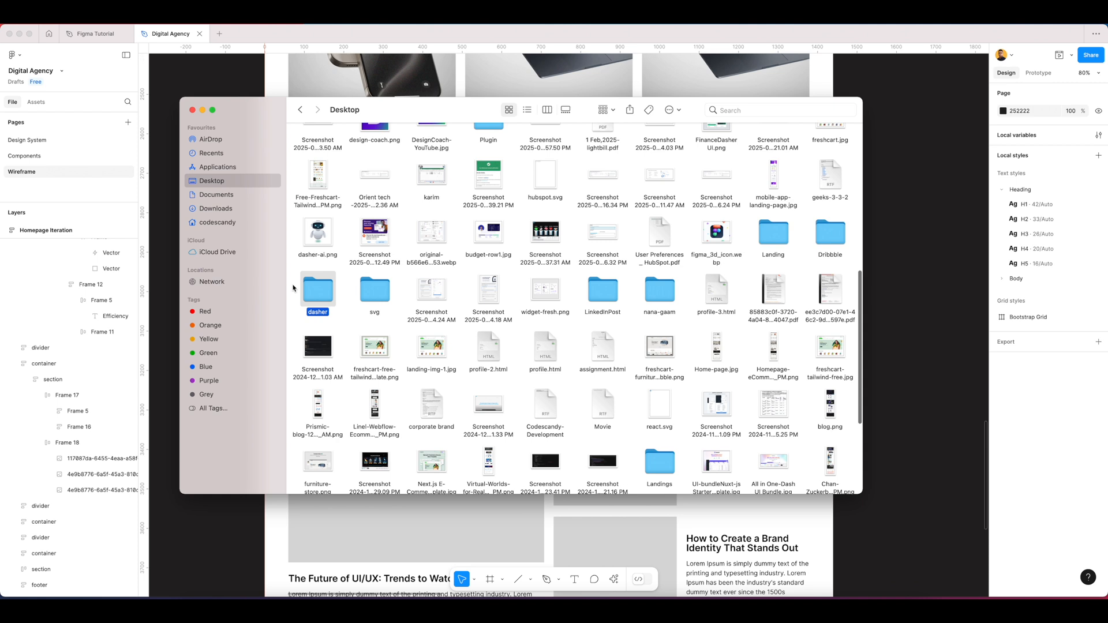
double_click(317, 289)
click(531, 261)
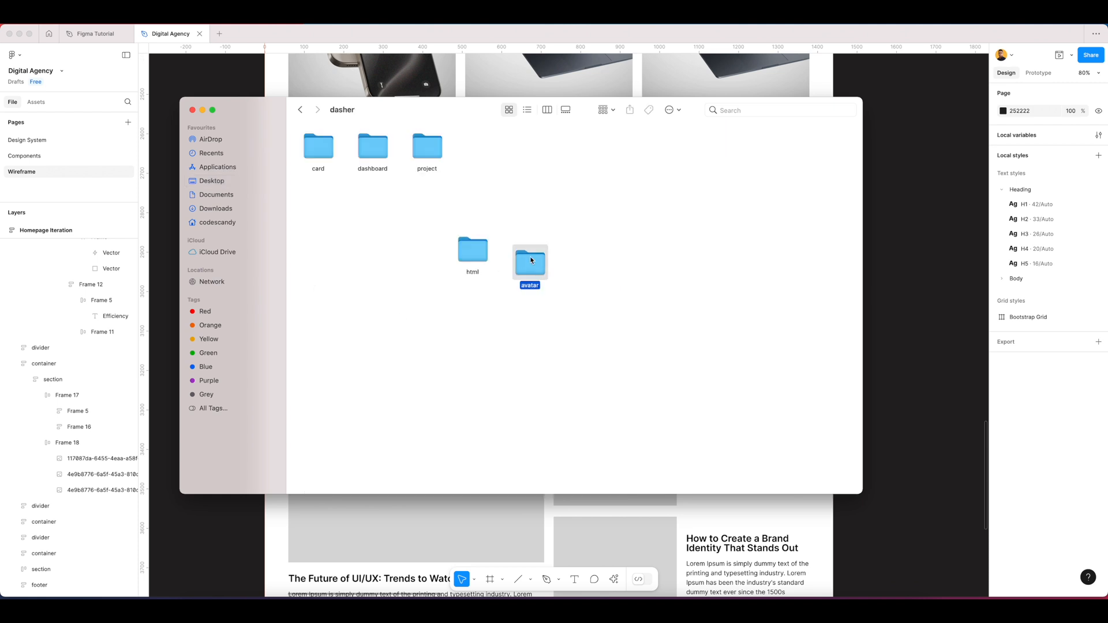
double_click(531, 261)
- Copy avatar-2.jpg, switch to Figma and replace the first testimonial's grey circle with it
click(325, 207)
click(365, 207)
key(super+Tab)
super+click(323, 249)
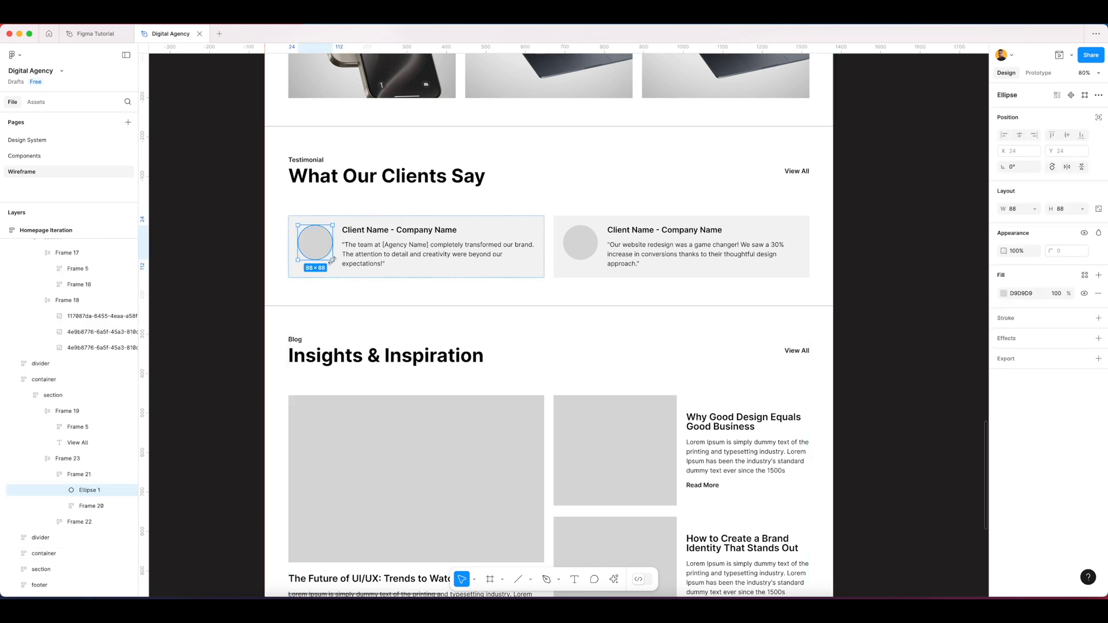
key(super+v)
- Switch to Finder, copy avatar-3.jpg and use it in Figma to replace the second testimonial's grey circle
key(super+Tab)
click(595, 209)
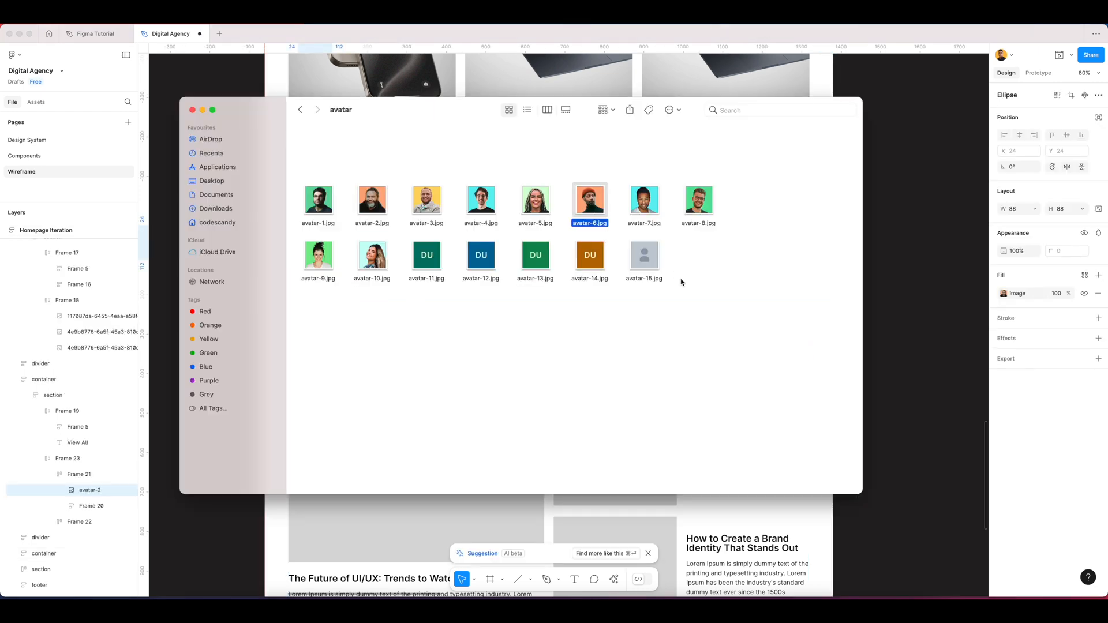
key(super+Tab)
key(super+Tab)
click(698, 204)
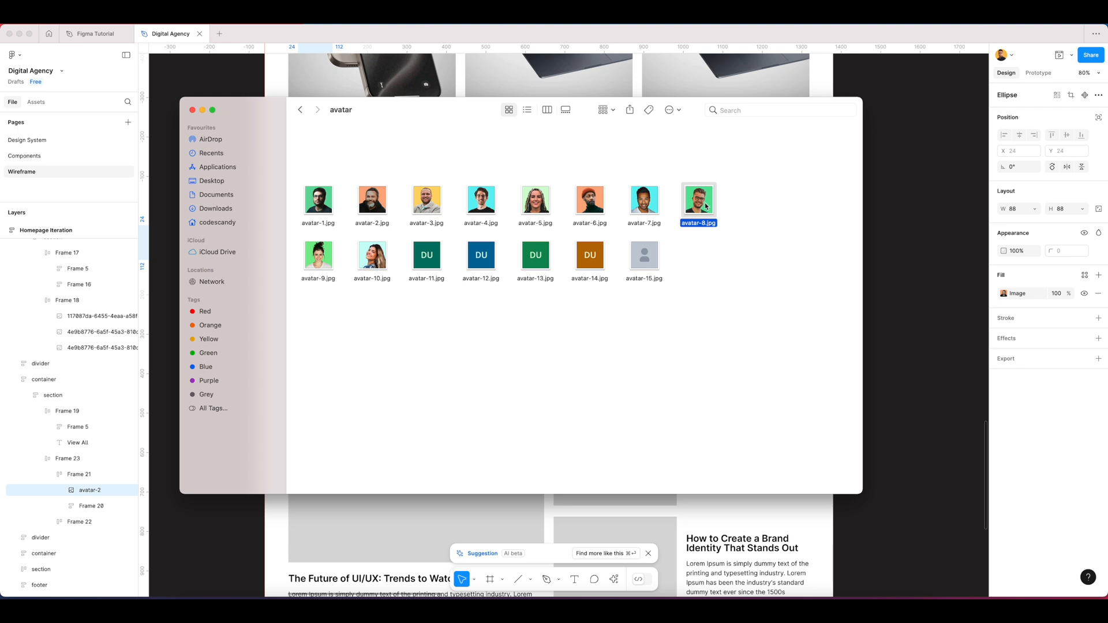
click(641, 209)
click(427, 202)
key(super+c)
key(super+Tab)
super+click(591, 249)
key(super+v)
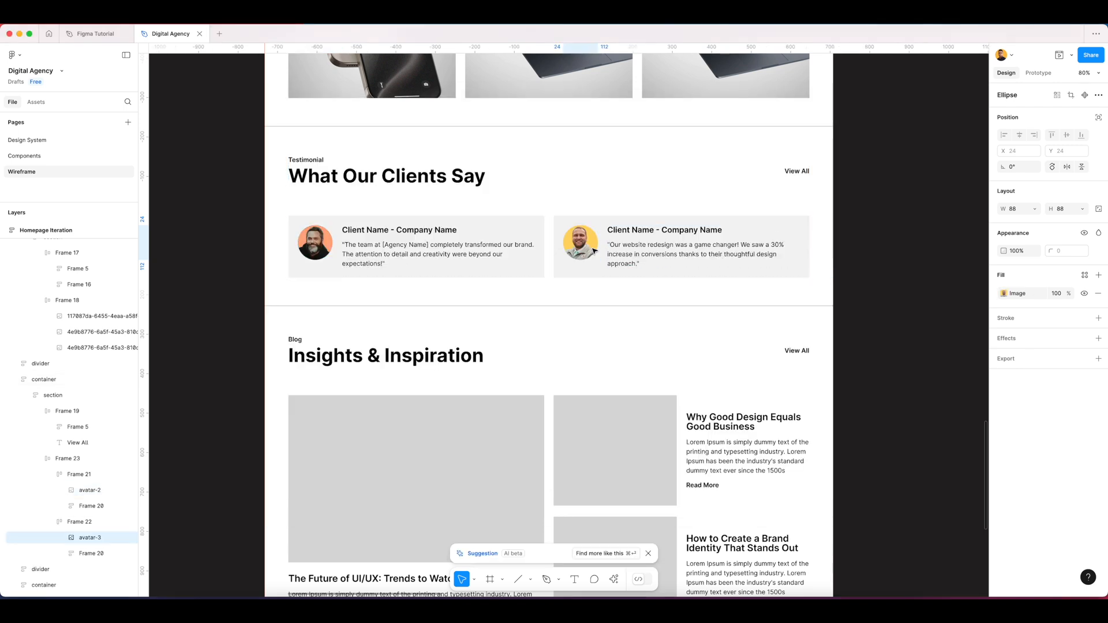
click(903, 271)
- Switch to the browser and download the Freepik series photo of the bearded man in a beige sweater beside a laptop
scroll(818, 307, down, 5)
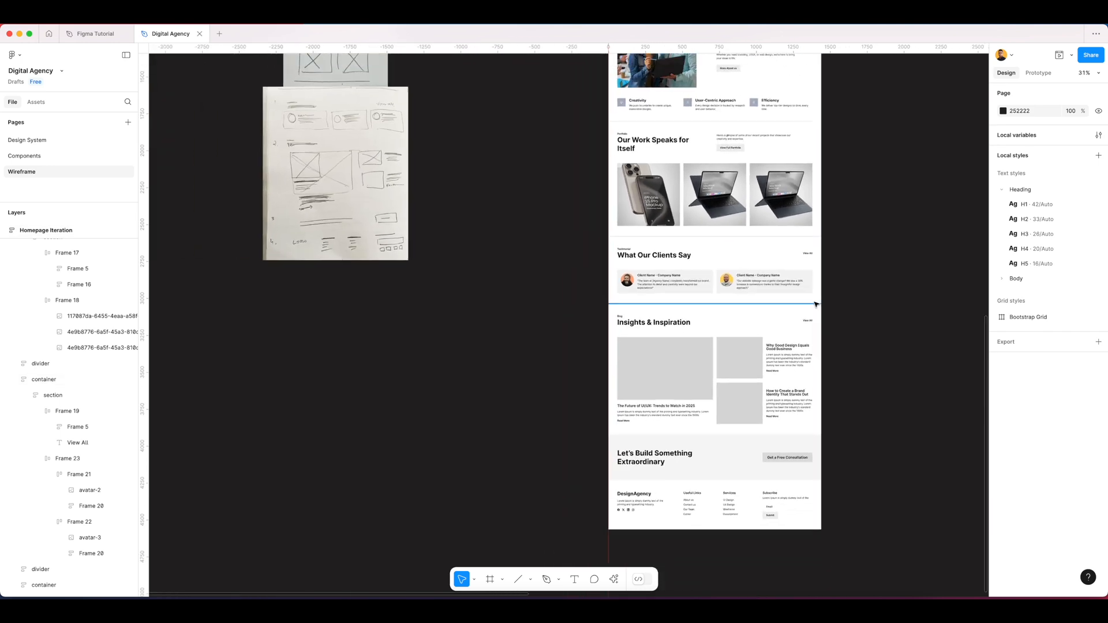
scroll(744, 302, up, 5)
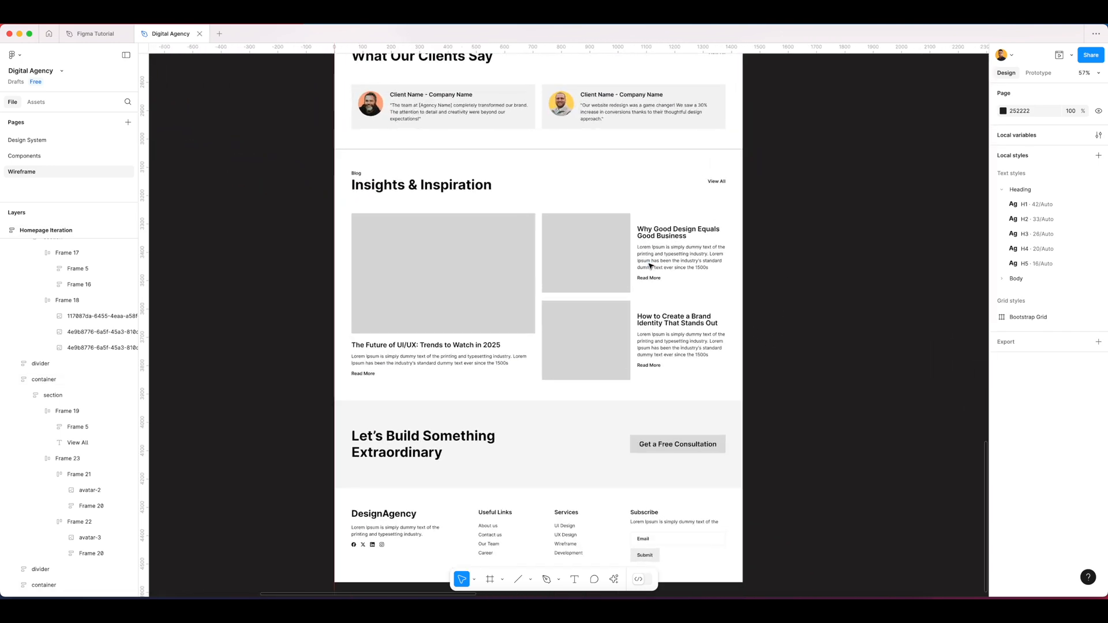
scroll(651, 266, up, 1)
click(741, 610)
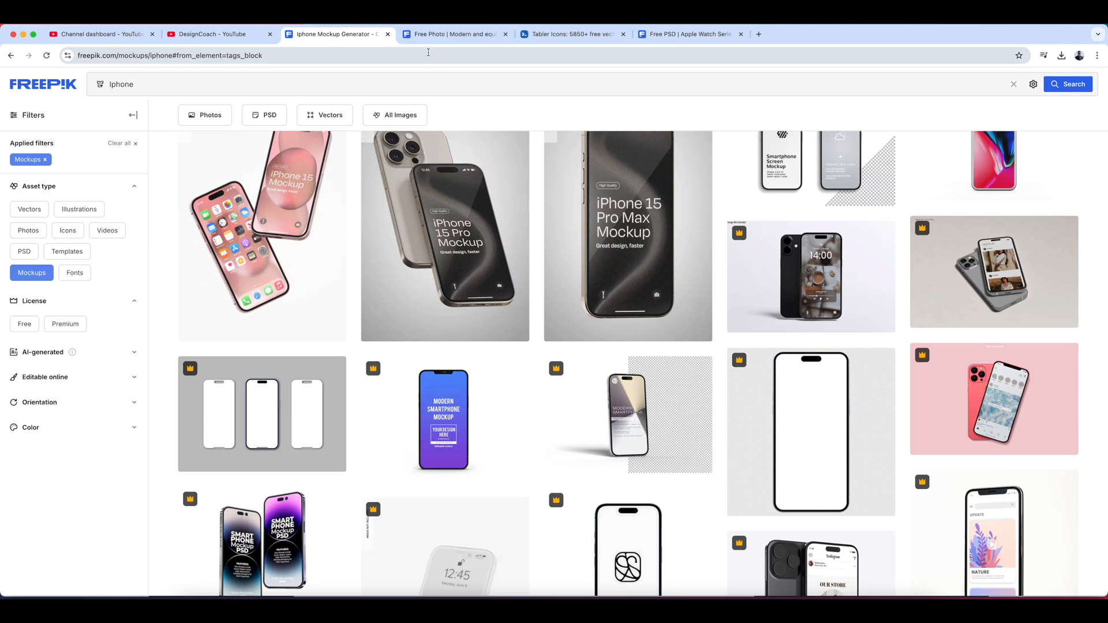
click(430, 35)
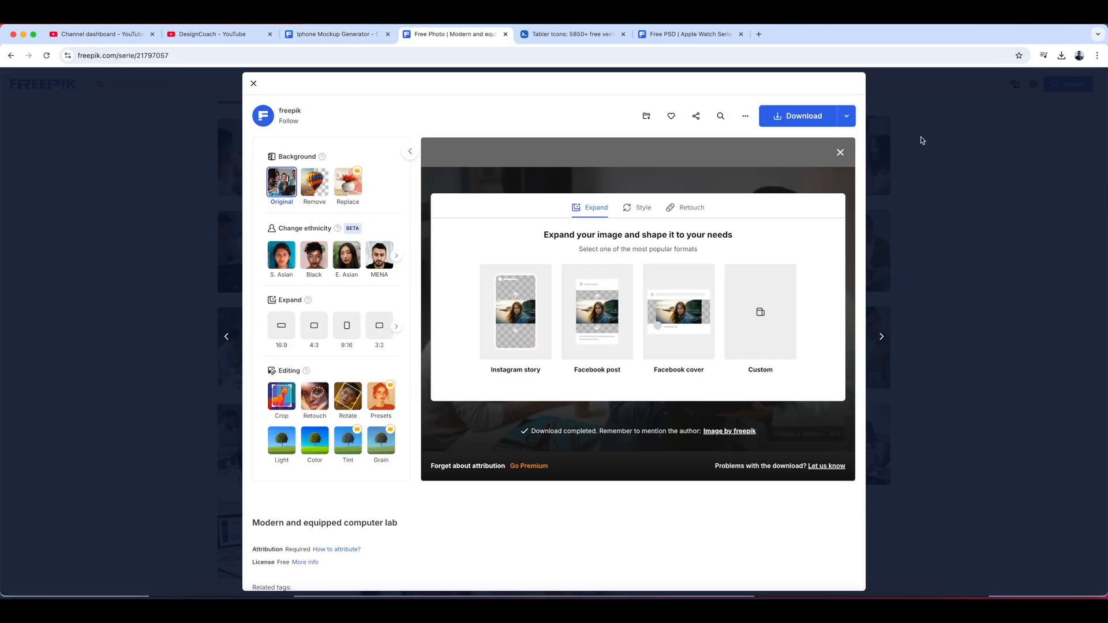
click(920, 141)
scroll(554, 277, down, 2)
scroll(403, 257, down, 2)
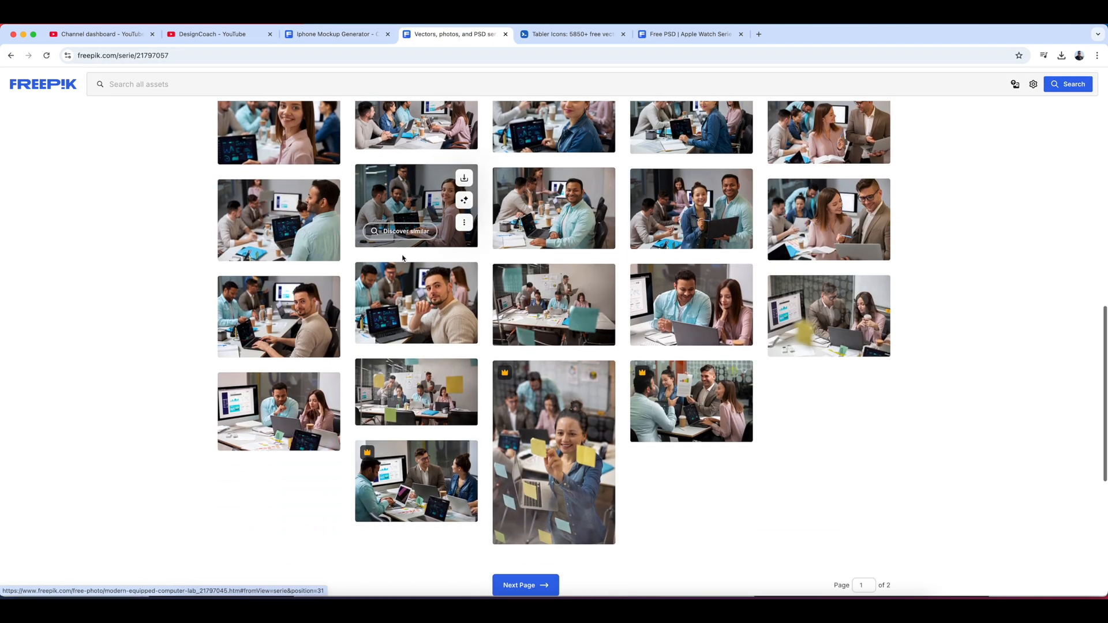
click(464, 276)
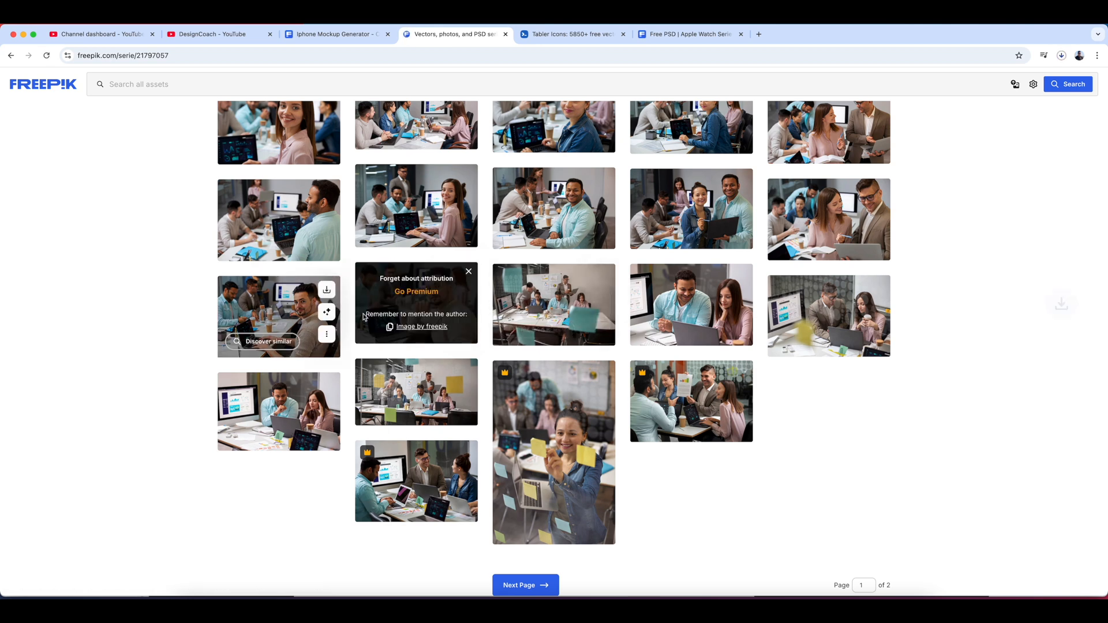
- Try to download another team photo from the Freepik series, dismissing the sign-up offers
scroll(752, 278, up, 2)
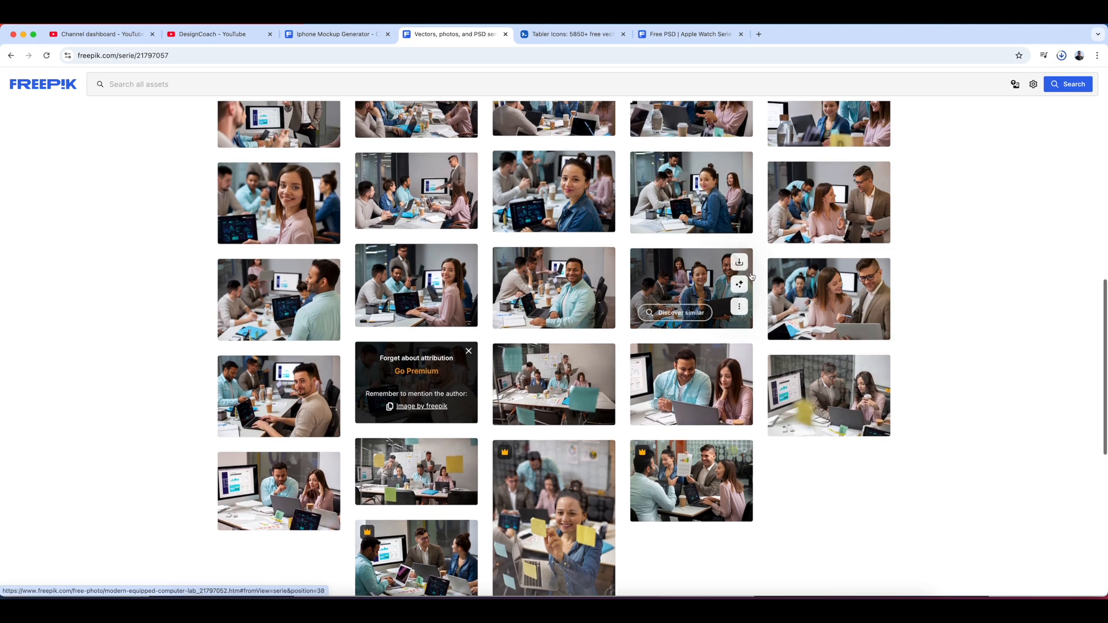
scroll(554, 260, up, 2)
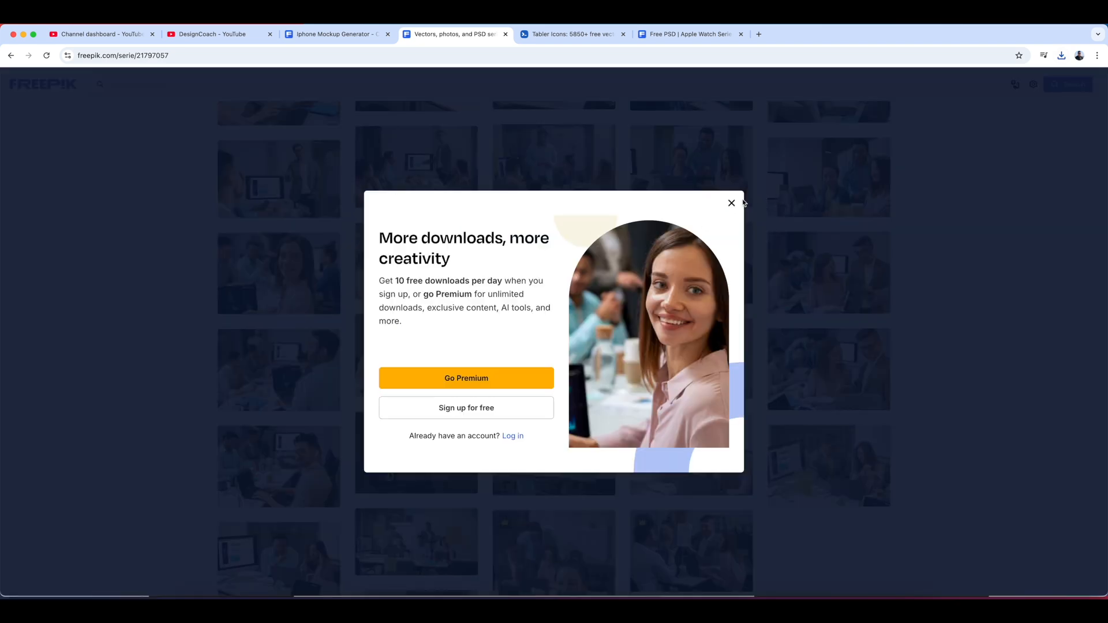
click(732, 203)
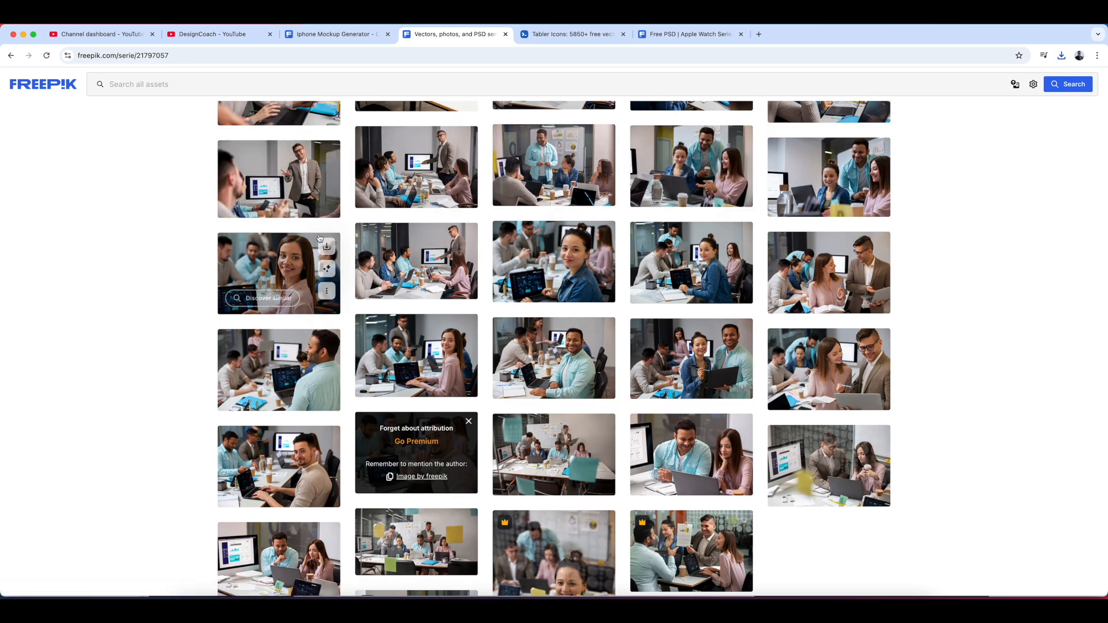
click(329, 247)
click(732, 203)
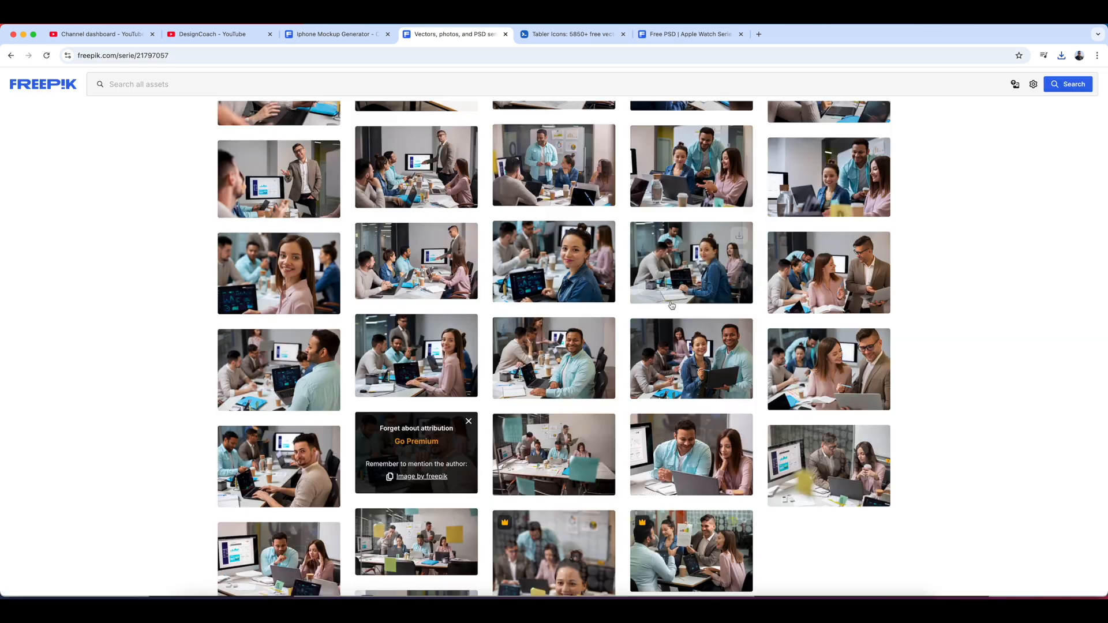
- Show the newly downloaded photo ending in "(3).jpg" in Finder, copy it and switch back to Figma
scroll(851, 293, up, 6)
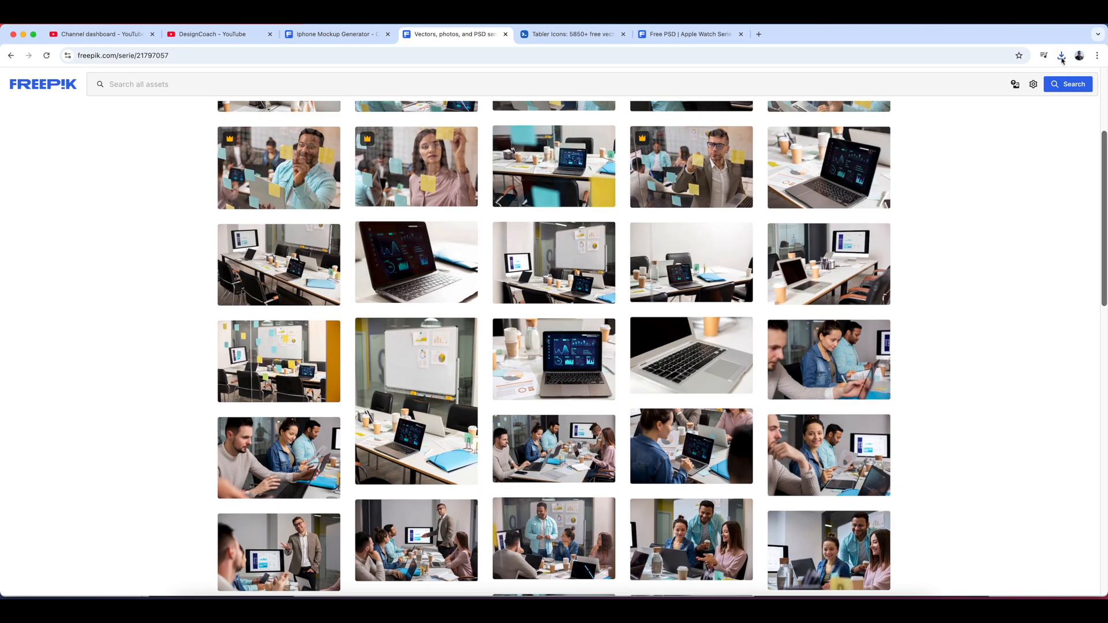
click(1062, 56)
click(1035, 102)
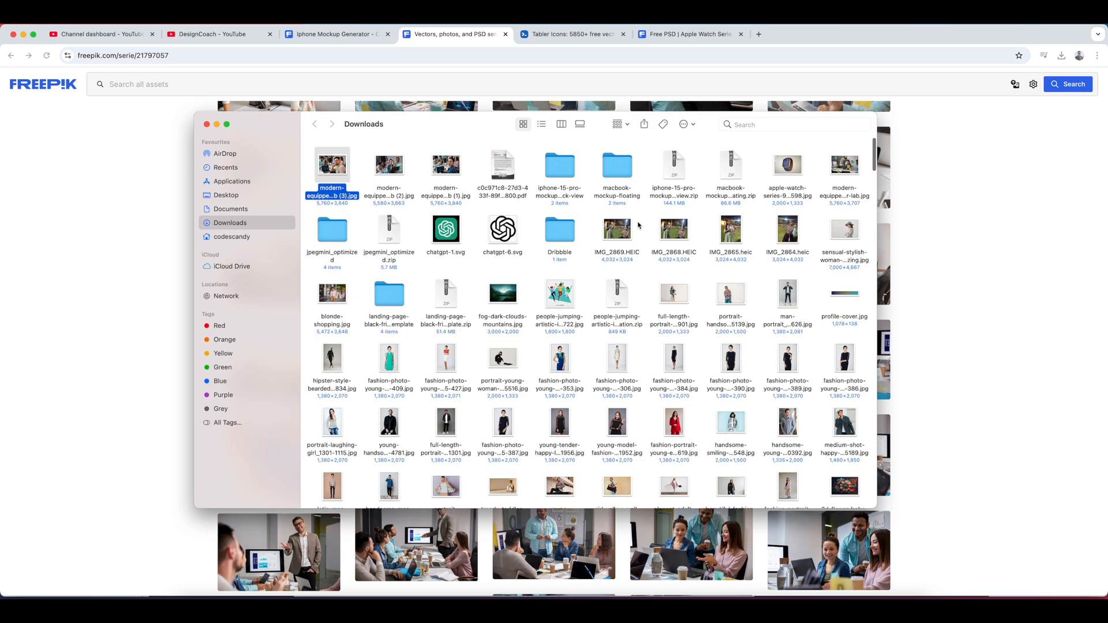
click(713, 611)
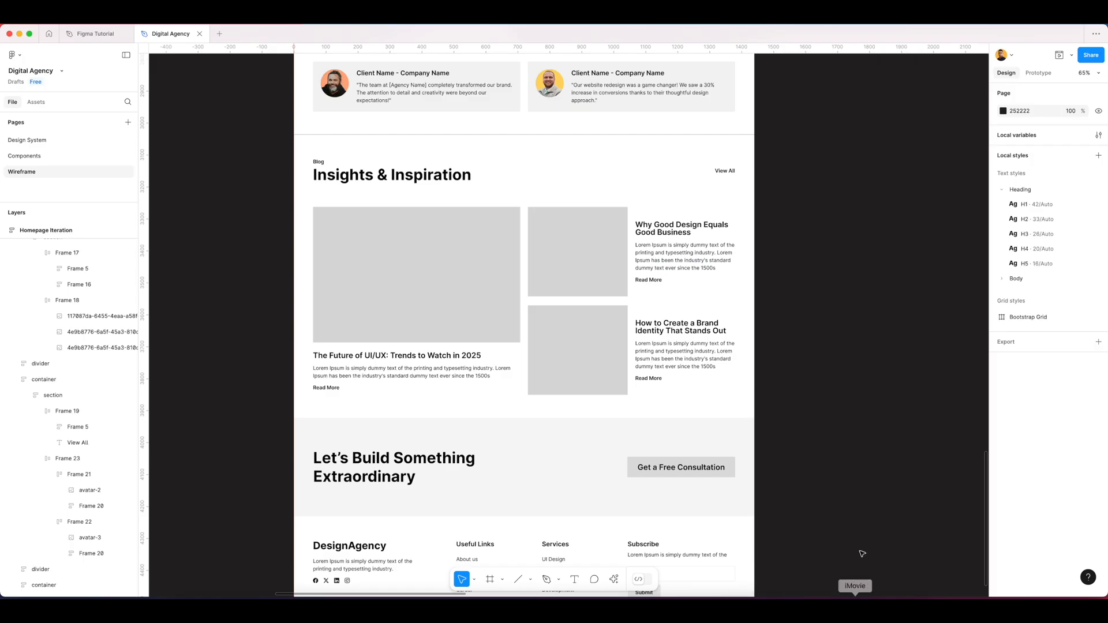
- Replace the large grey placeholder in the Insights & Inspiration section with the copied photo
scroll(520, 288, down, 5)
scroll(512, 287, up, 3)
click(419, 181)
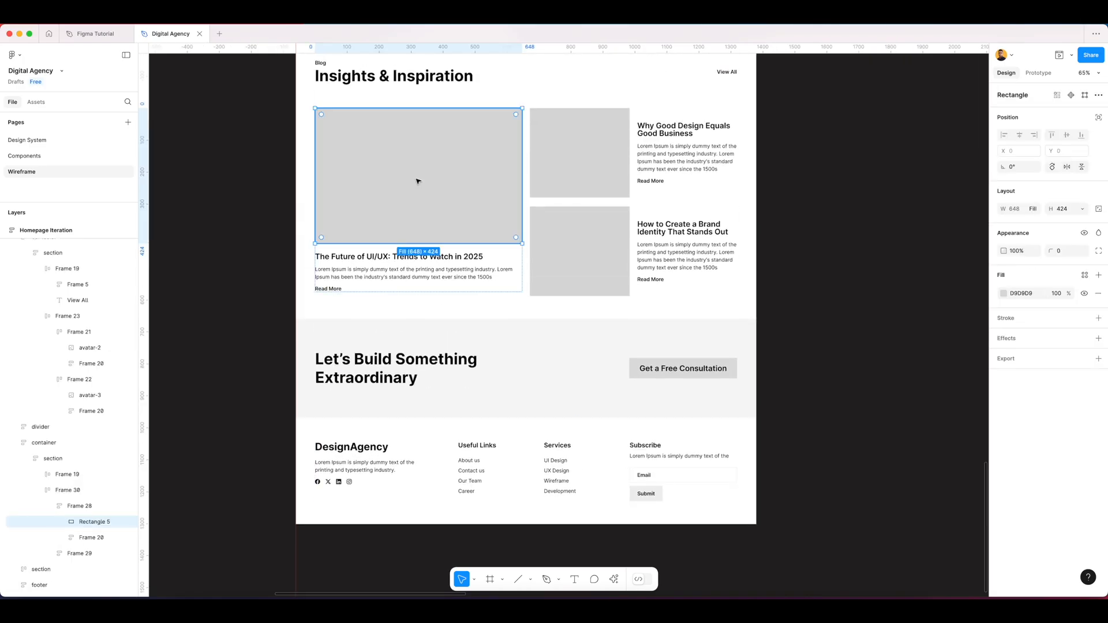
scroll(418, 181, left, 3)
scroll(487, 197, up, 3)
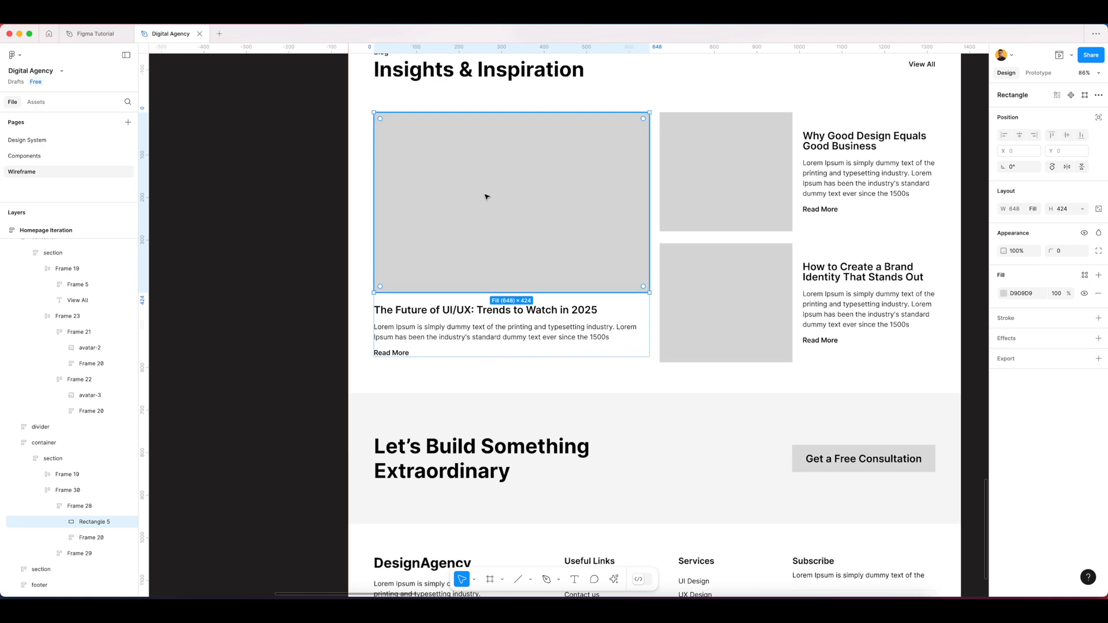
key(super+v)
- Copy the computer lab photo ending in "(1).jpg" from Finder and replace the "Why Good Design Equals Good Business" placeholder in Figma
key(super+Tab)
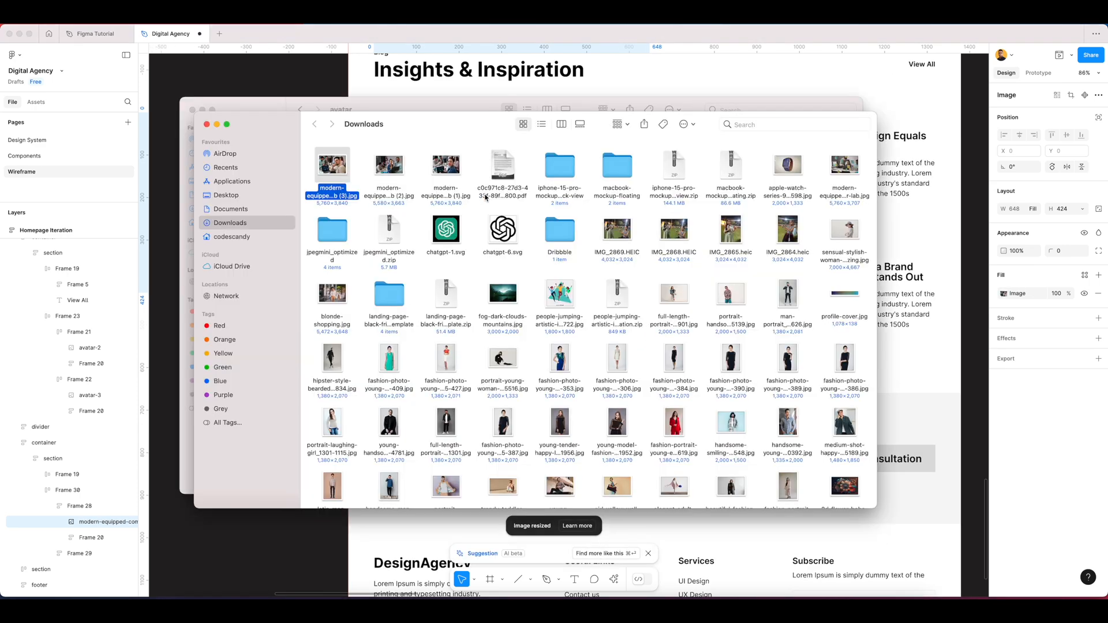
click(449, 169)
key(super+Tab)
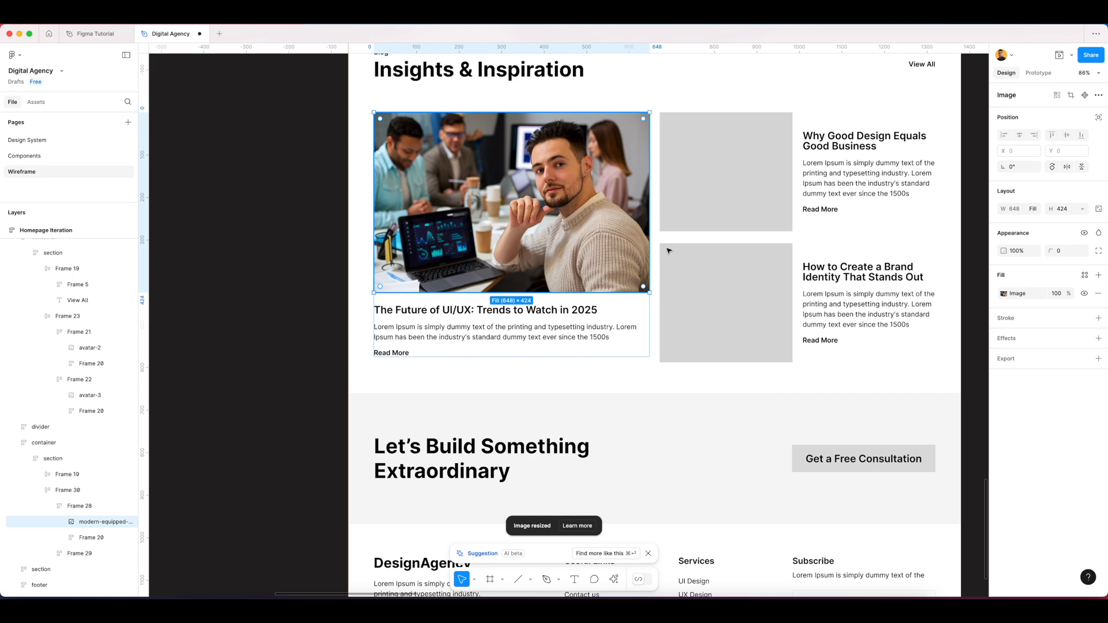
click(692, 213)
key(super+v)
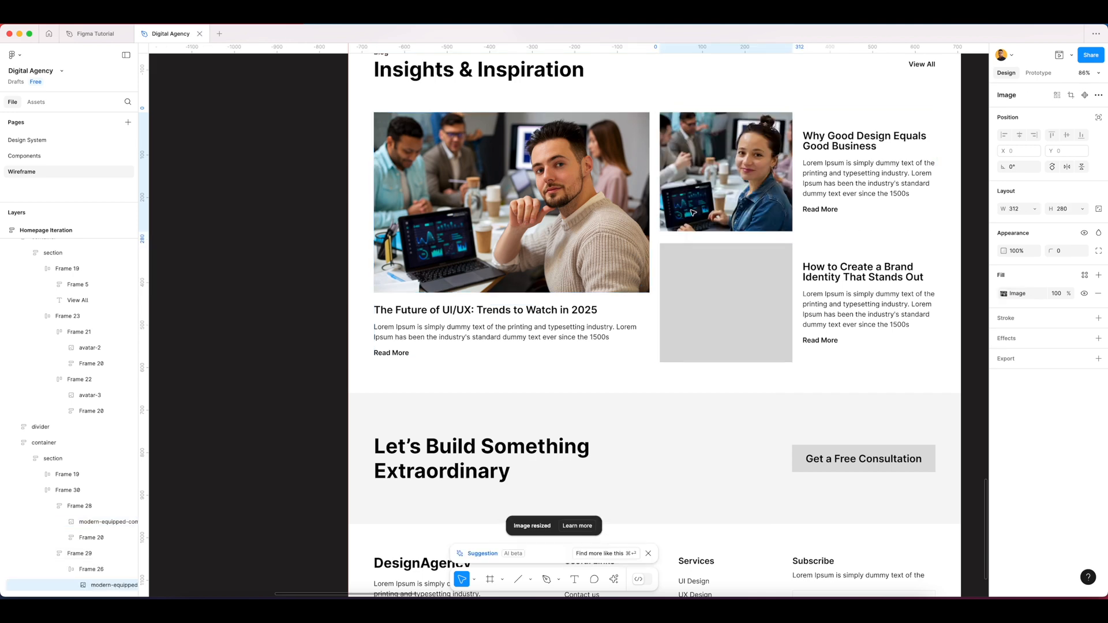
- Copy the computer lab photo ending in "(2).jpg" from Finder and replace the "How to Create a Brand Identity" placeholder in Figma
key(super+Tab)
click(404, 175)
key(super+Tab)
click(778, 313)
key(super+v)
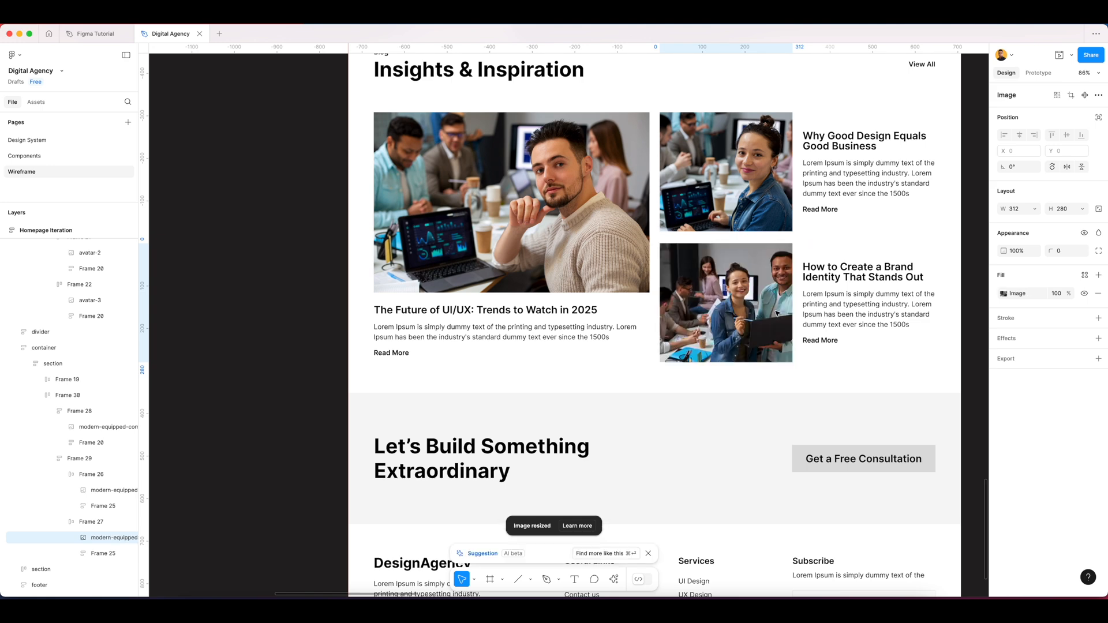
click(312, 245)
- Review the whole homepage design from the footer up to the hero section
scroll(660, 294, down, 5)
scroll(659, 294, down, 4)
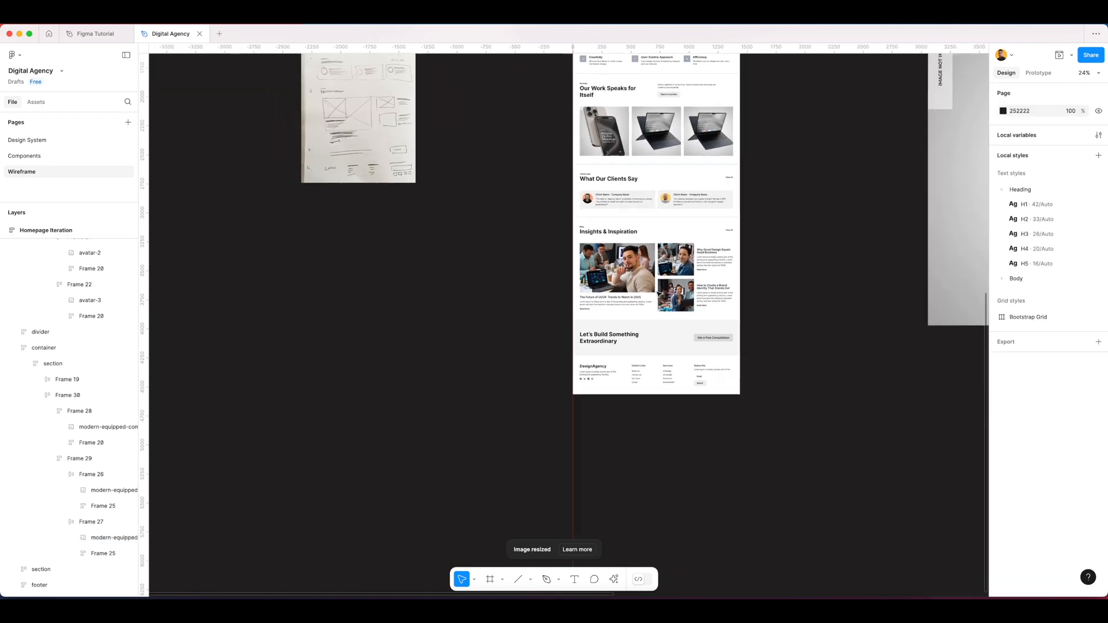
drag(774, 237, 689, 347)
drag(680, 259, 670, 352)
scroll(638, 280, up, 3)
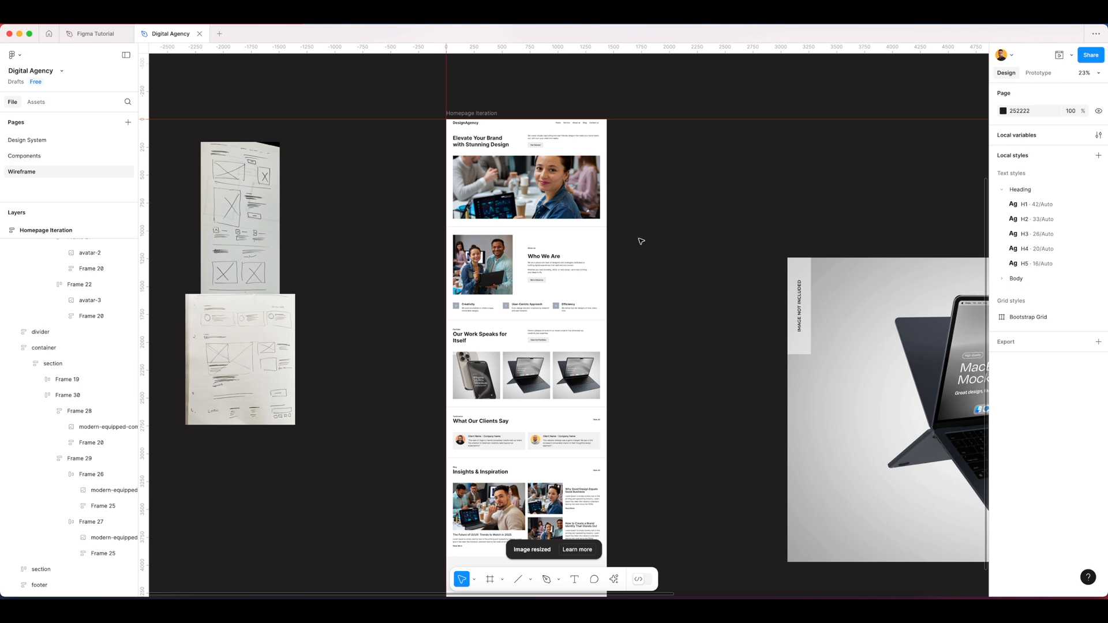
scroll(646, 264, up, 5)
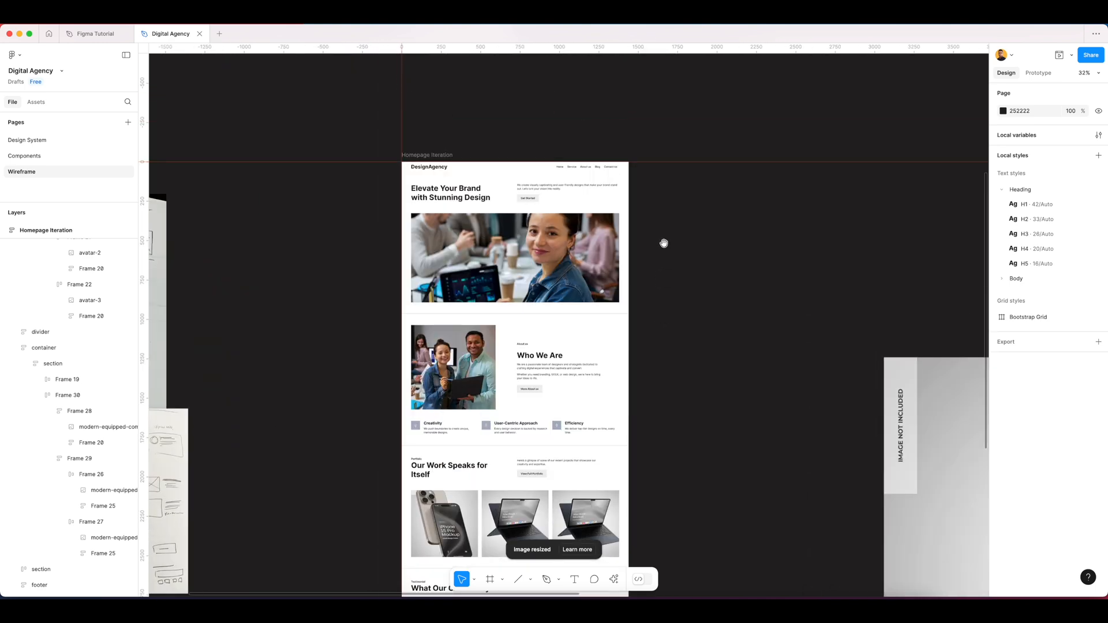